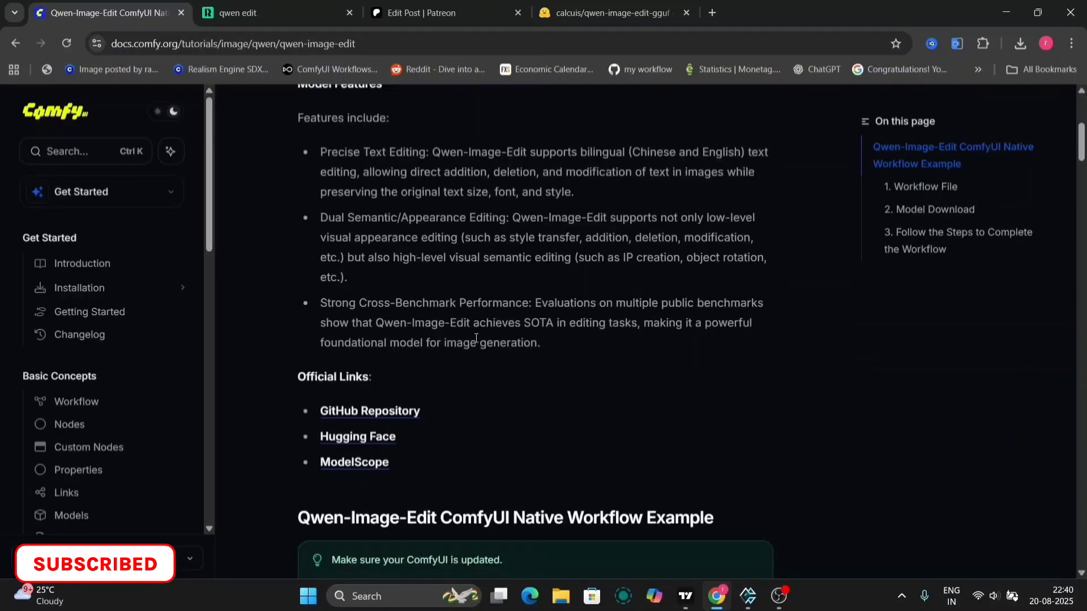
Step: Scroll the tutorial to '2. Model Download', listing the diffusion model, LoRA, text encoder and VAE files
{"action": "scroll", "coordinate": [475, 337], "scroll_direction": "down", "scroll_amount": 12}
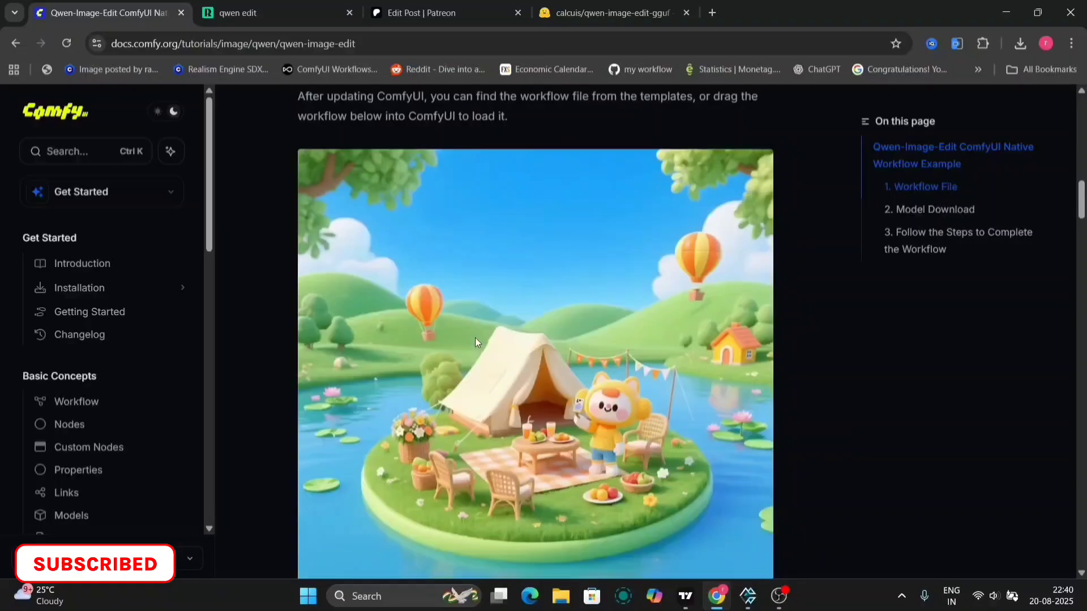
{"action": "scroll", "coordinate": [474, 338], "scroll_direction": "down", "scroll_amount": 2}
{"action": "scroll", "coordinate": [474, 337], "scroll_direction": "up", "scroll_amount": 3}
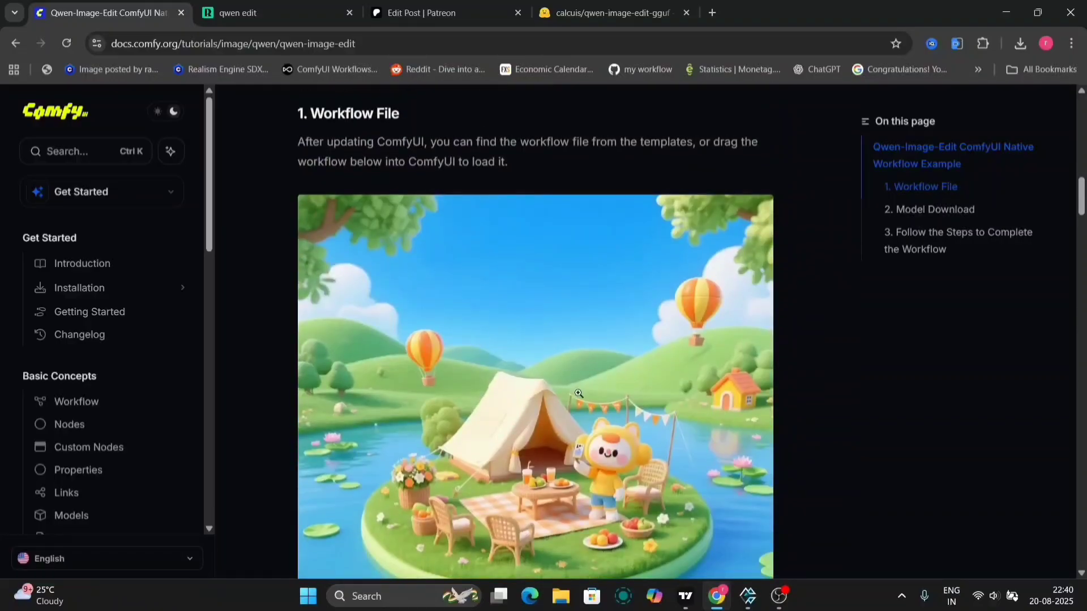
{"action": "scroll", "coordinate": [578, 393], "scroll_direction": "down", "scroll_amount": 4}
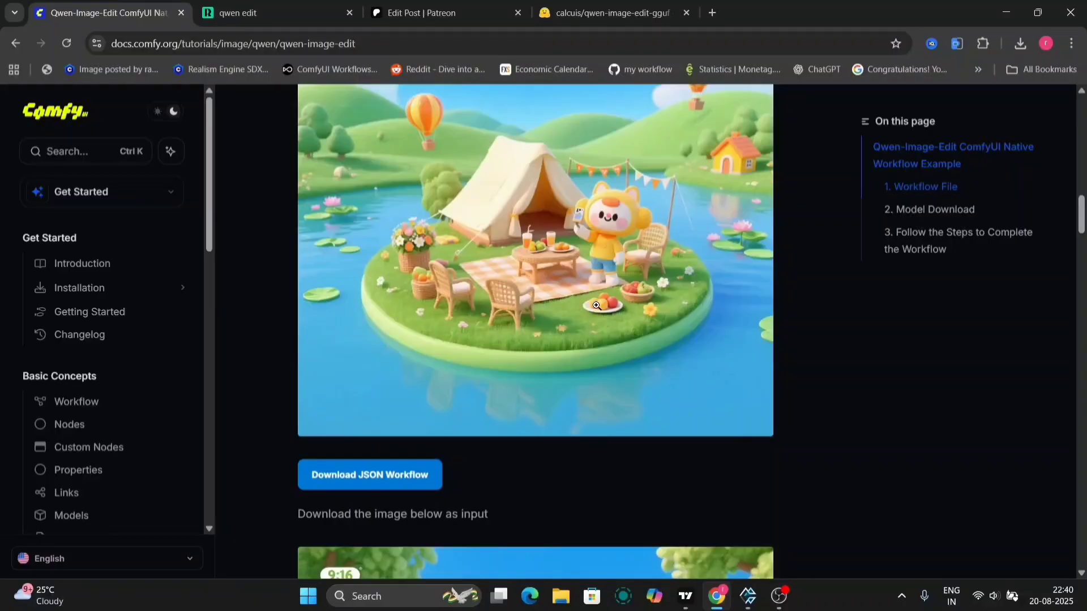
{"action": "scroll", "coordinate": [596, 305], "scroll_direction": "up", "scroll_amount": 4}
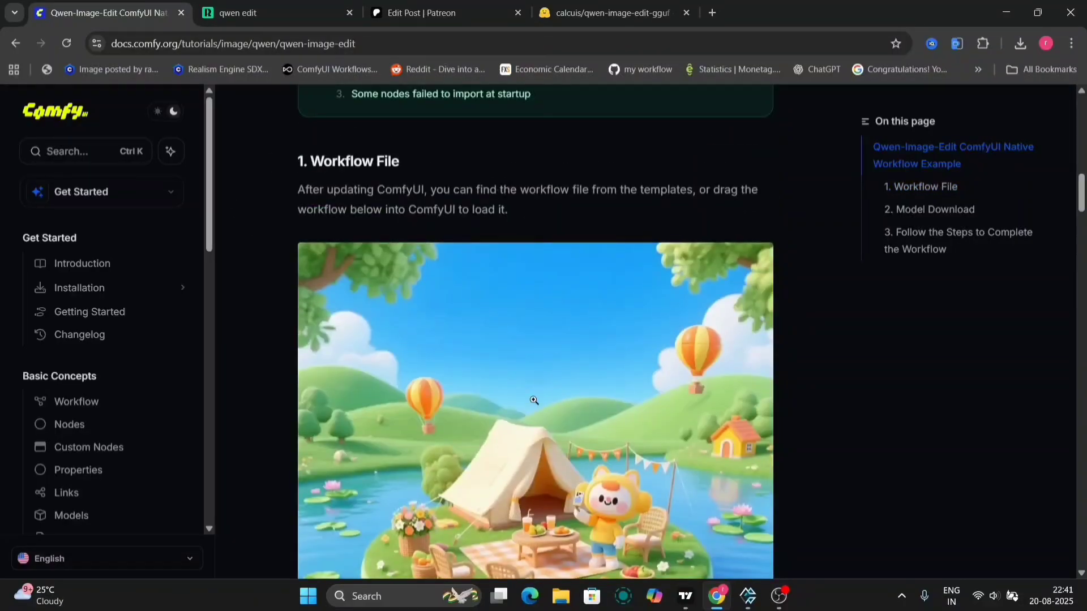
{"action": "scroll", "coordinate": [534, 399], "scroll_direction": "down", "scroll_amount": 4}
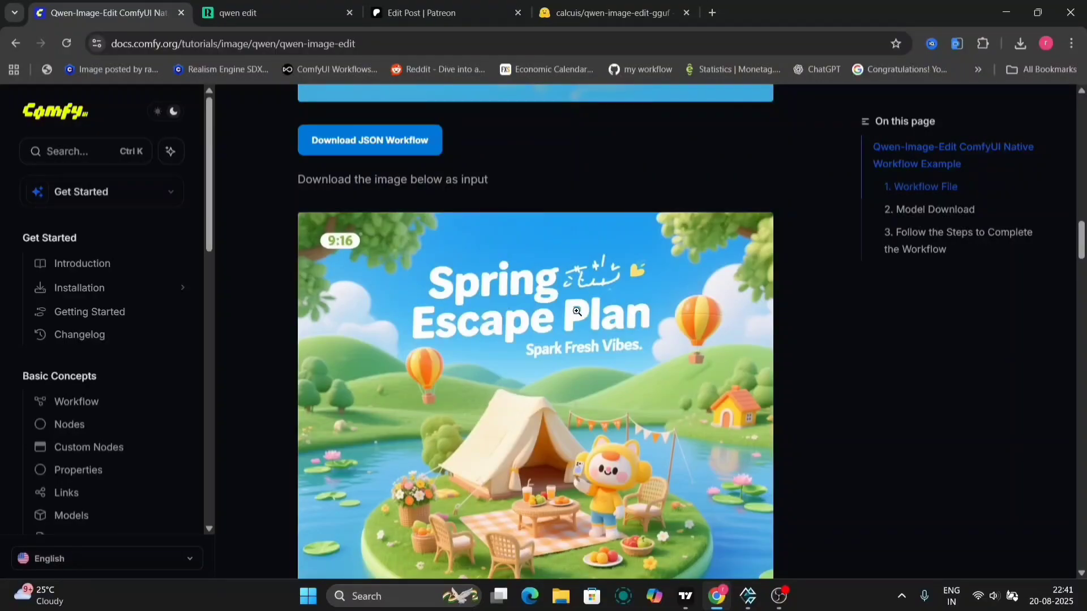
{"action": "scroll", "coordinate": [580, 475], "scroll_direction": "down", "scroll_amount": 10}
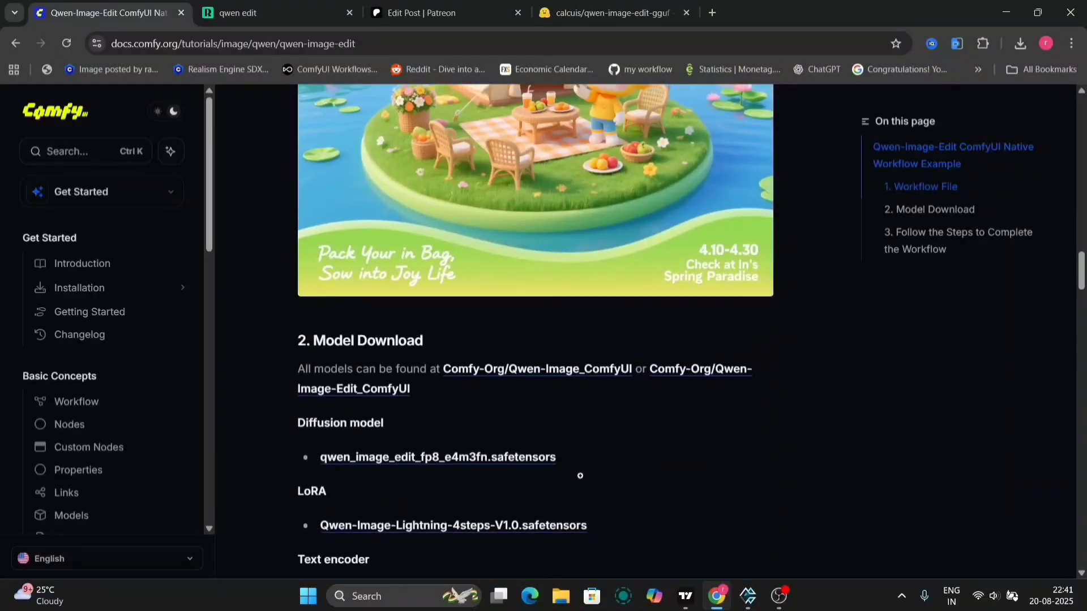
{"action": "scroll", "coordinate": [581, 481], "scroll_direction": "down", "scroll_amount": 1}
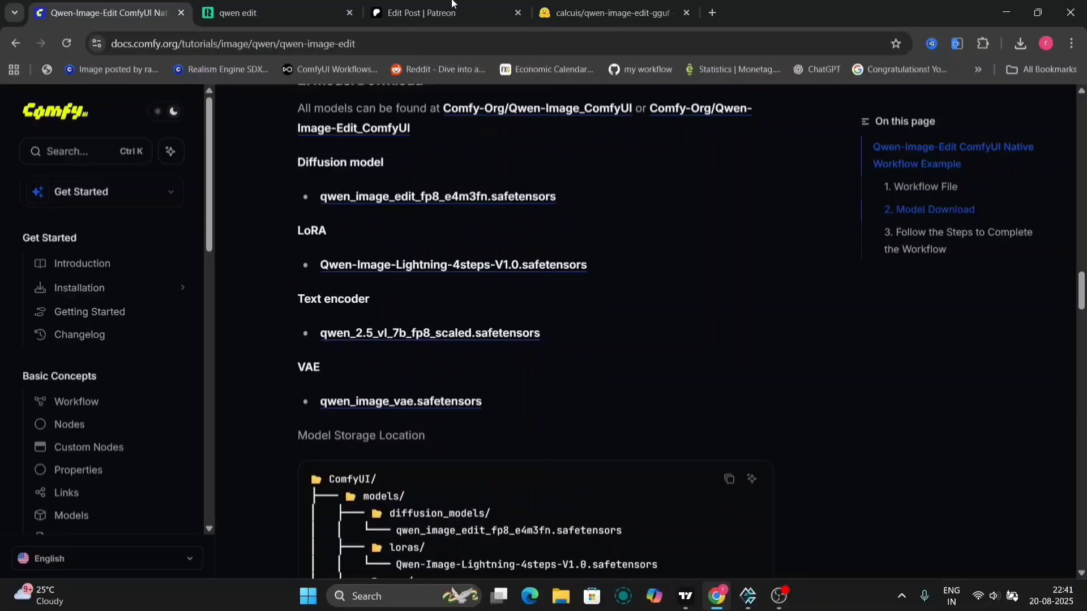
Step: On the qwen-image-edit-gguf page, compare the Files and versions list with the model card
{"action": "left_click", "coordinate": [588, 12]}
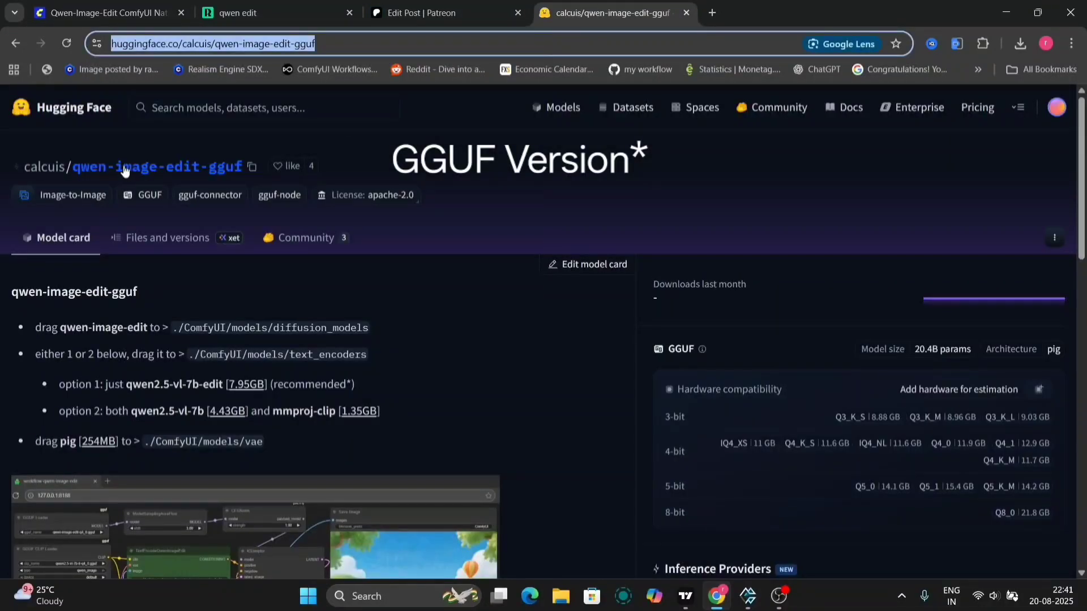
{"action": "left_click", "coordinate": [152, 241]}
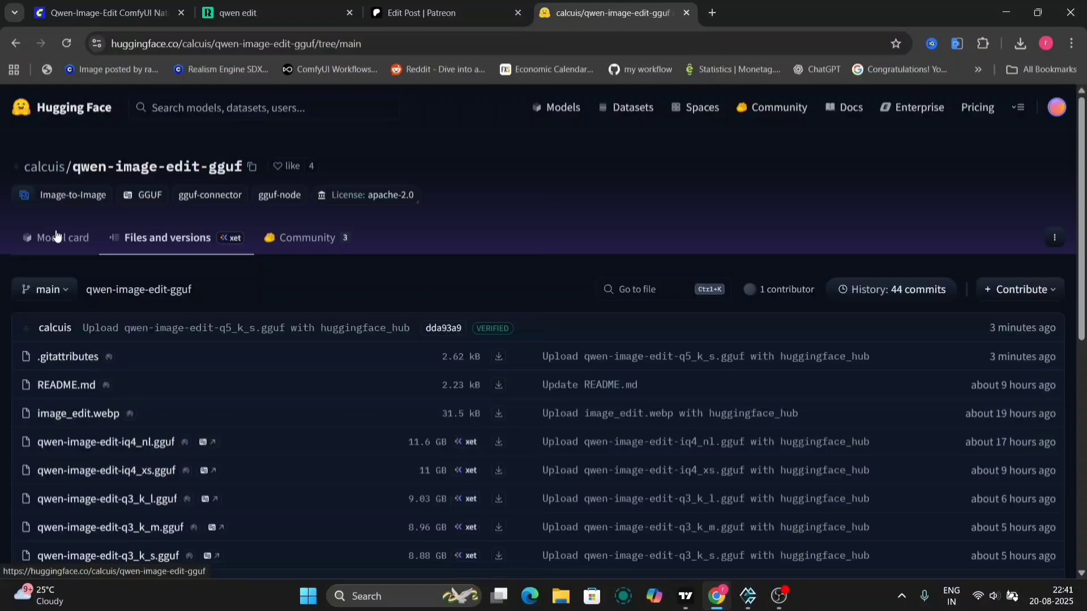
{"action": "left_click", "coordinate": [55, 236]}
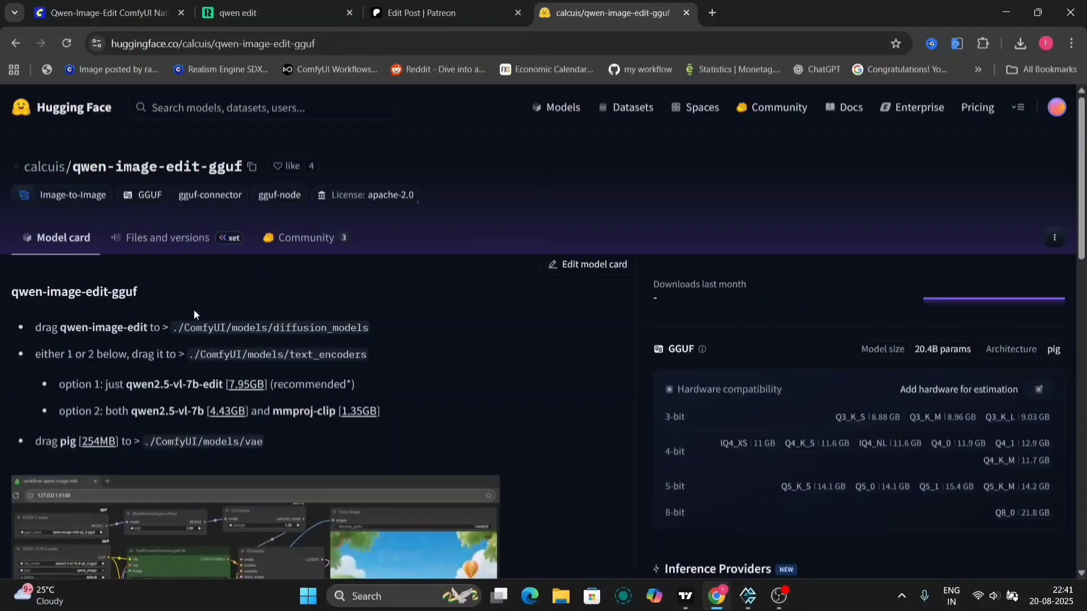
{"action": "left_click", "coordinate": [170, 238]}
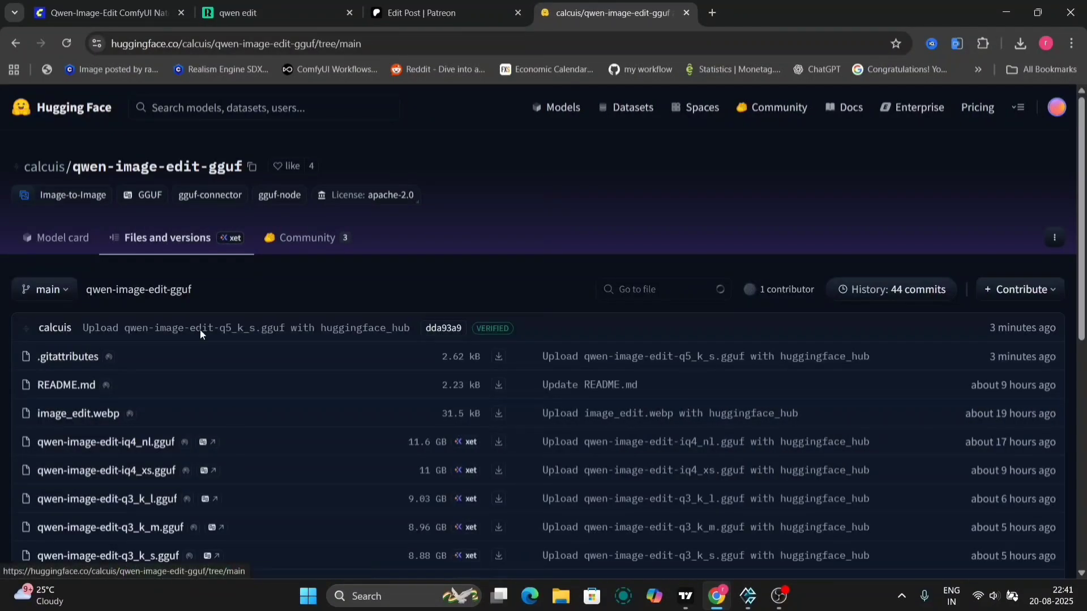
{"action": "scroll", "coordinate": [235, 417], "scroll_direction": "down", "scroll_amount": 5}
{"action": "scroll", "coordinate": [235, 422], "scroll_direction": "down", "scroll_amount": 2}
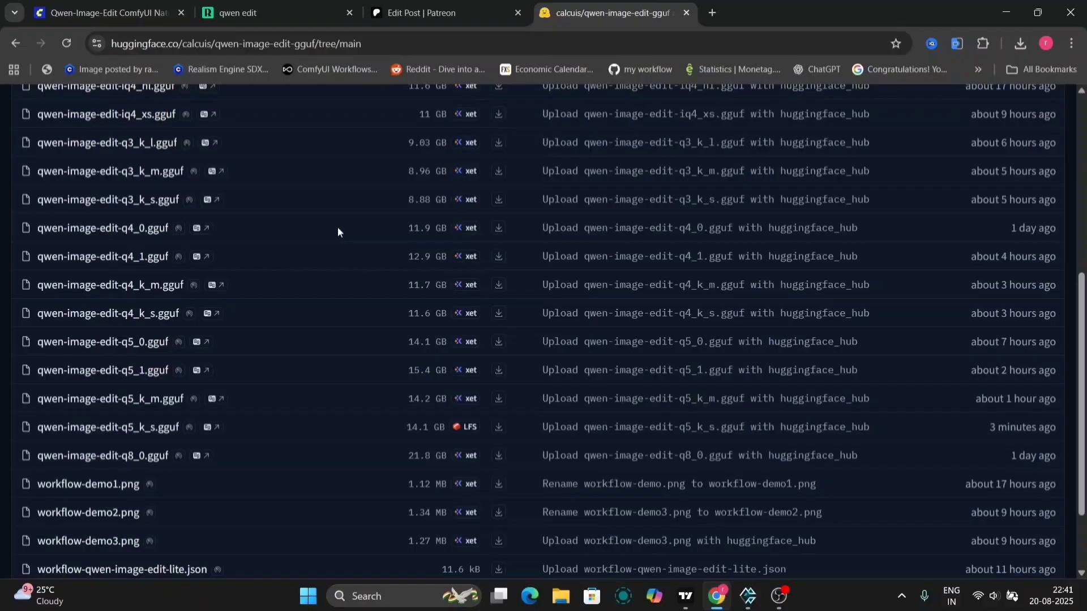
{"action": "scroll", "coordinate": [256, 438], "scroll_direction": "up", "scroll_amount": 2}
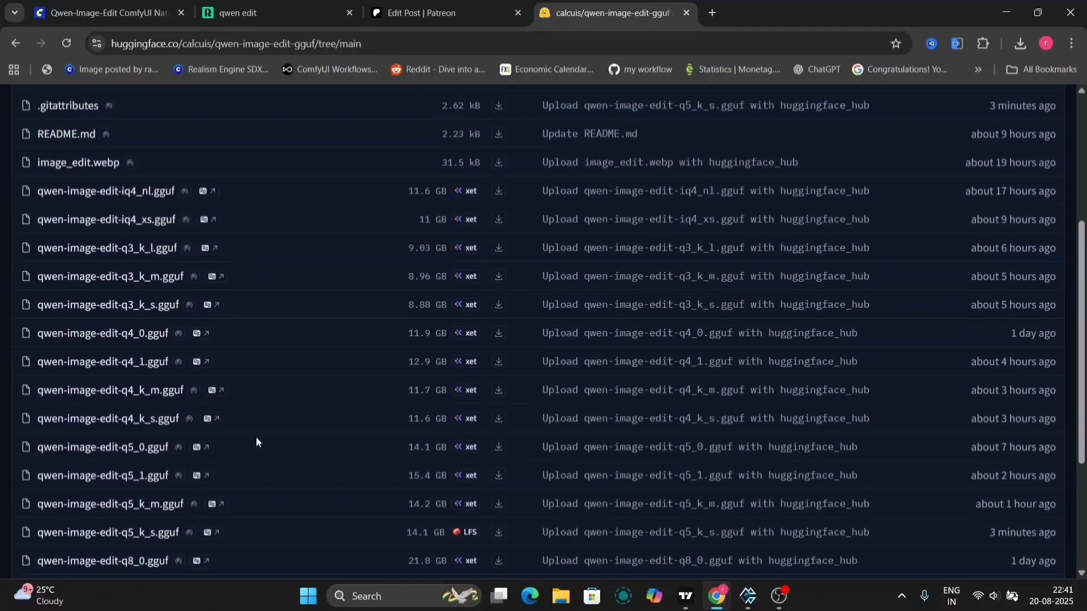
{"action": "scroll", "coordinate": [256, 442], "scroll_direction": "up", "scroll_amount": 3}
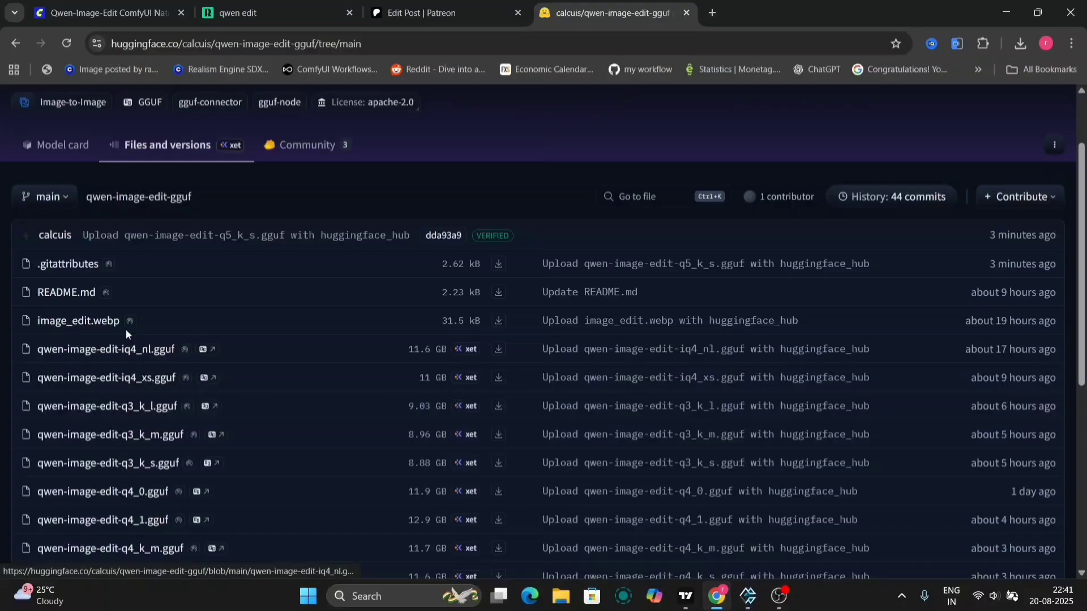
{"action": "left_click", "coordinate": [56, 139]}
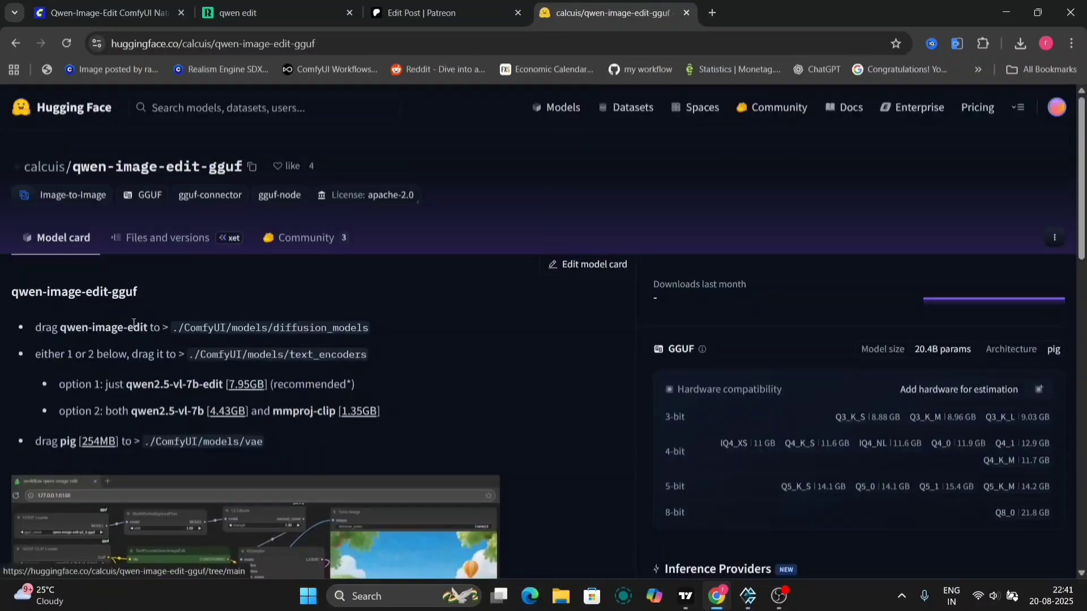
Step: Highlight the recommended qwen2.5-vl-7b-edit and the qwen2.5-vl-7b text encoder names
{"action": "left_click_drag", "start_coordinate": [111, 384], "coordinate": [222, 386]}
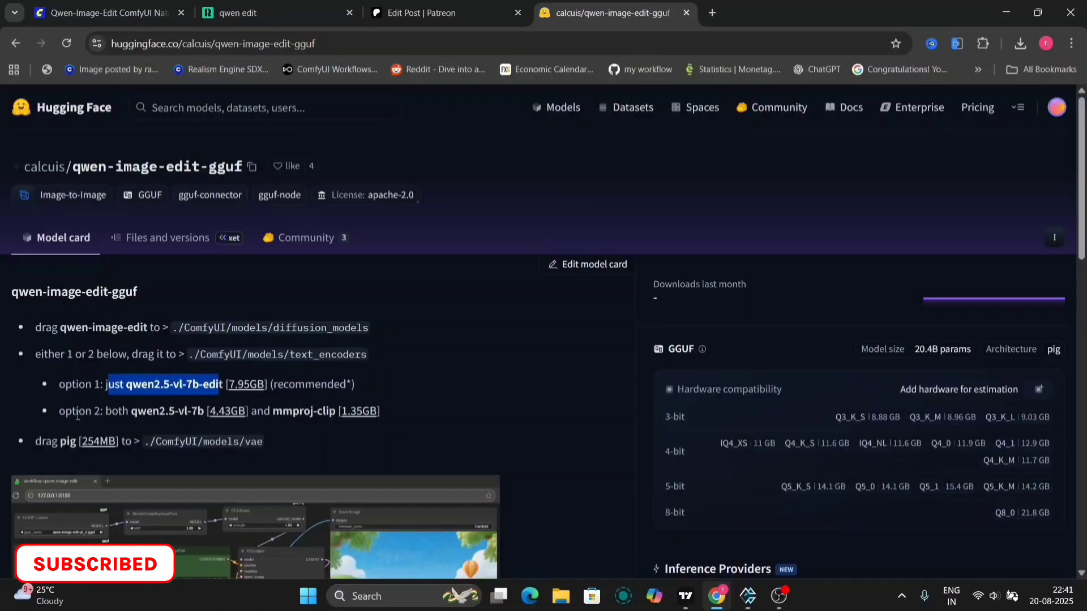
{"action": "left_click_drag", "start_coordinate": [131, 412], "coordinate": [203, 413]}
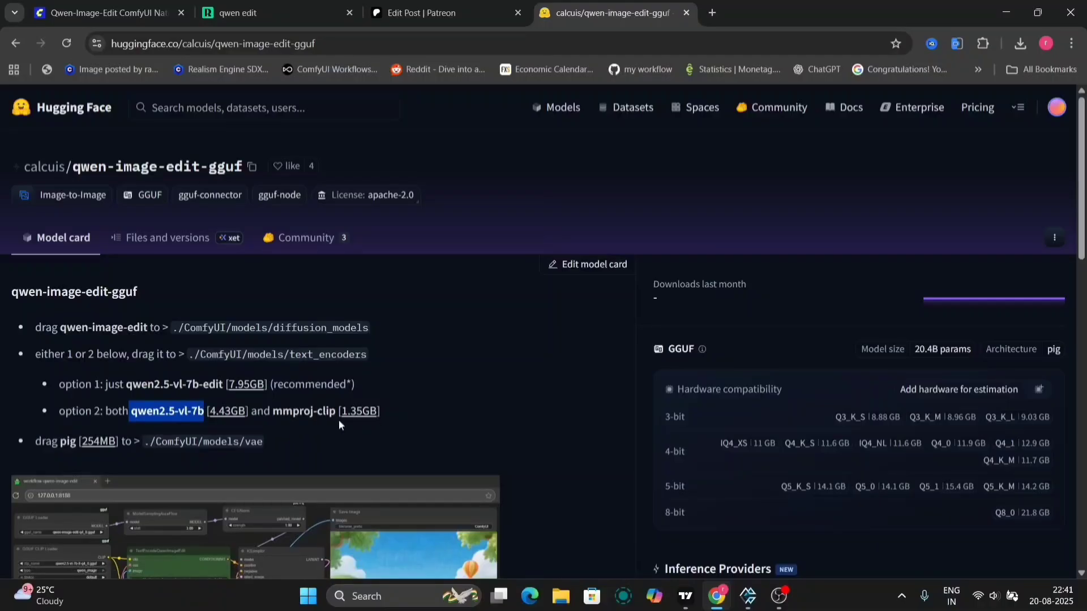
{"action": "scroll", "coordinate": [338, 420], "scroll_direction": "down", "scroll_amount": 3}
Step: Browse the card's example outputs, then return to the RunningHub qwen edit workflow
{"action": "key", "text": "super+Tab"}
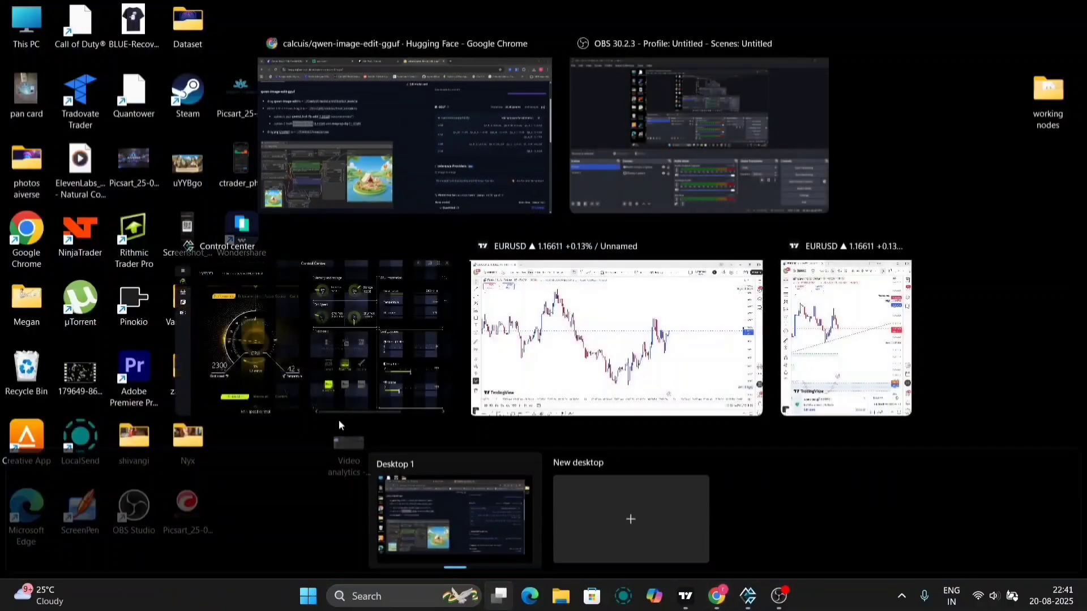
{"action": "left_click", "coordinate": [375, 148]}
{"action": "scroll", "coordinate": [341, 393], "scroll_direction": "down", "scroll_amount": 4}
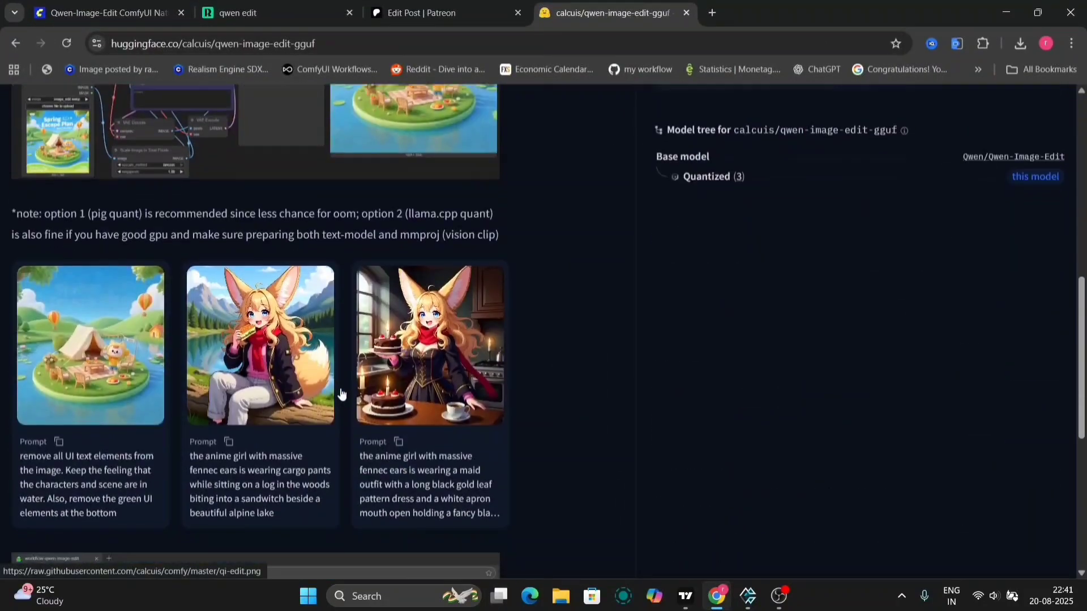
{"action": "scroll", "coordinate": [340, 391], "scroll_direction": "down", "scroll_amount": 7}
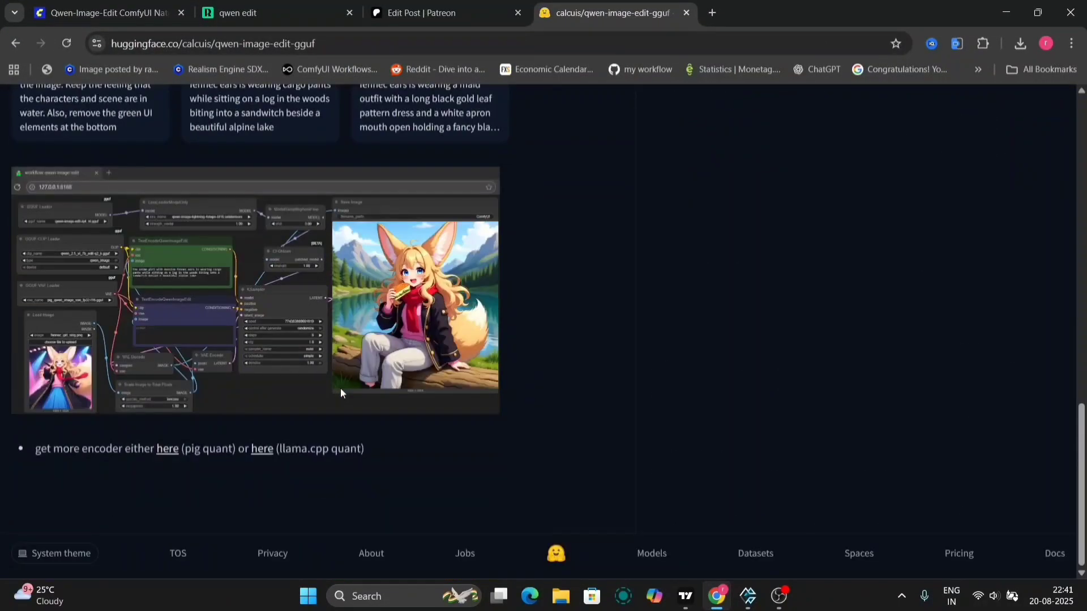
{"action": "scroll", "coordinate": [341, 393], "scroll_direction": "up", "scroll_amount": 1}
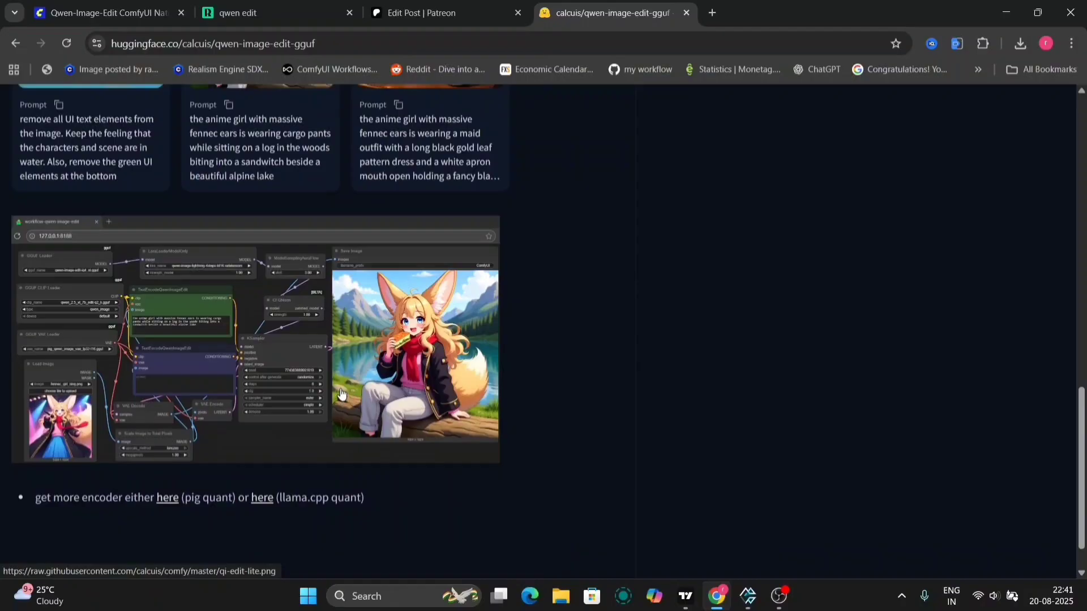
{"action": "key", "text": "ctrl+2"}
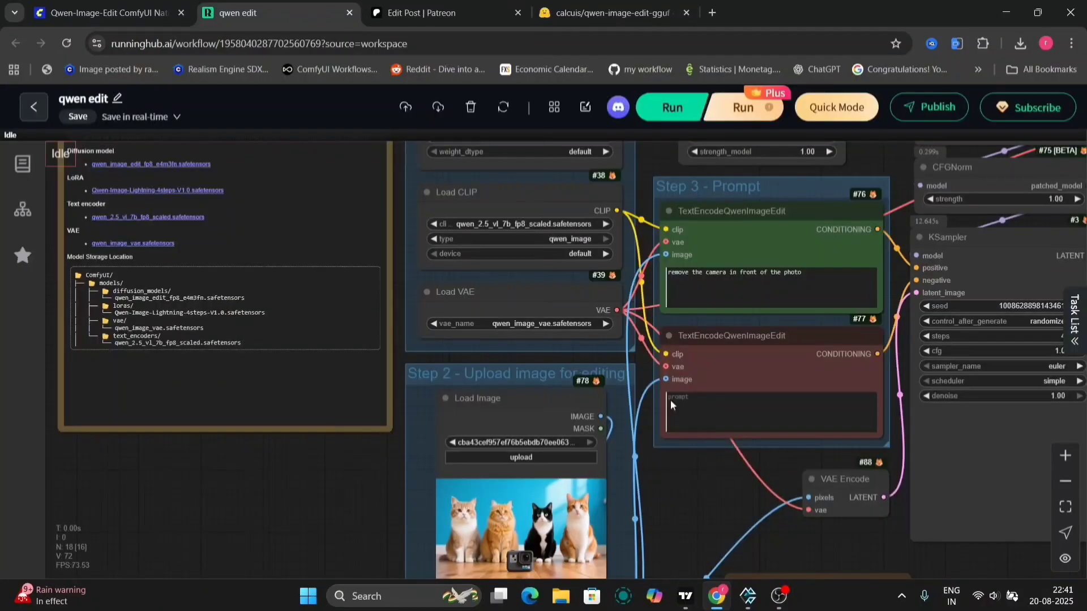
Step: Revisit the qwen-image-edit-gguf file list, then go back to the qwen edit canvas
{"action": "scroll", "coordinate": [186, 502], "scroll_direction": "up", "scroll_amount": 3}
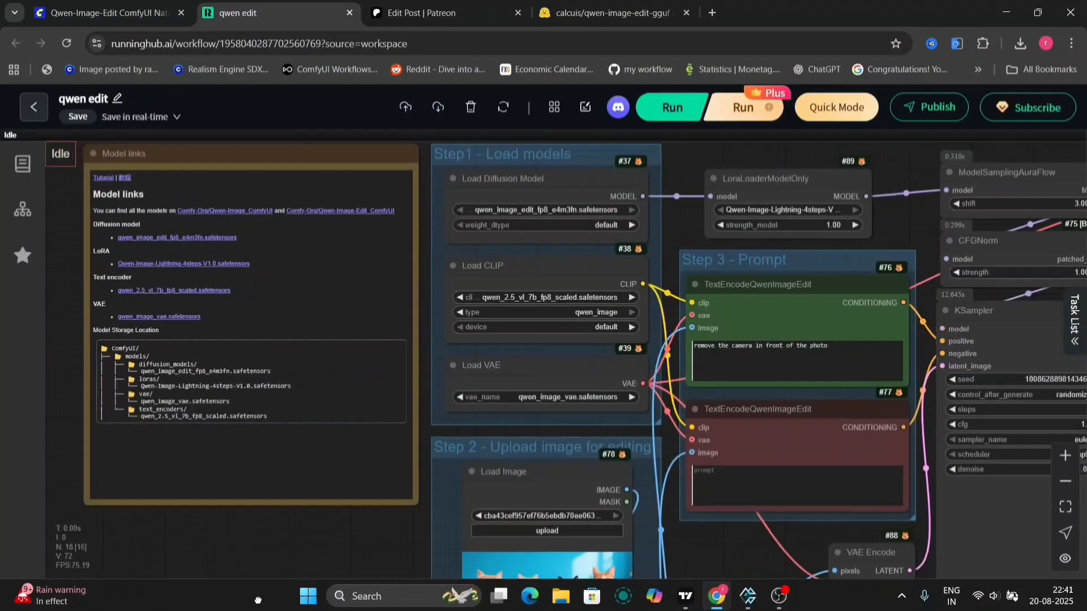
{"action": "scroll", "coordinate": [212, 262], "scroll_direction": "up", "scroll_amount": 5}
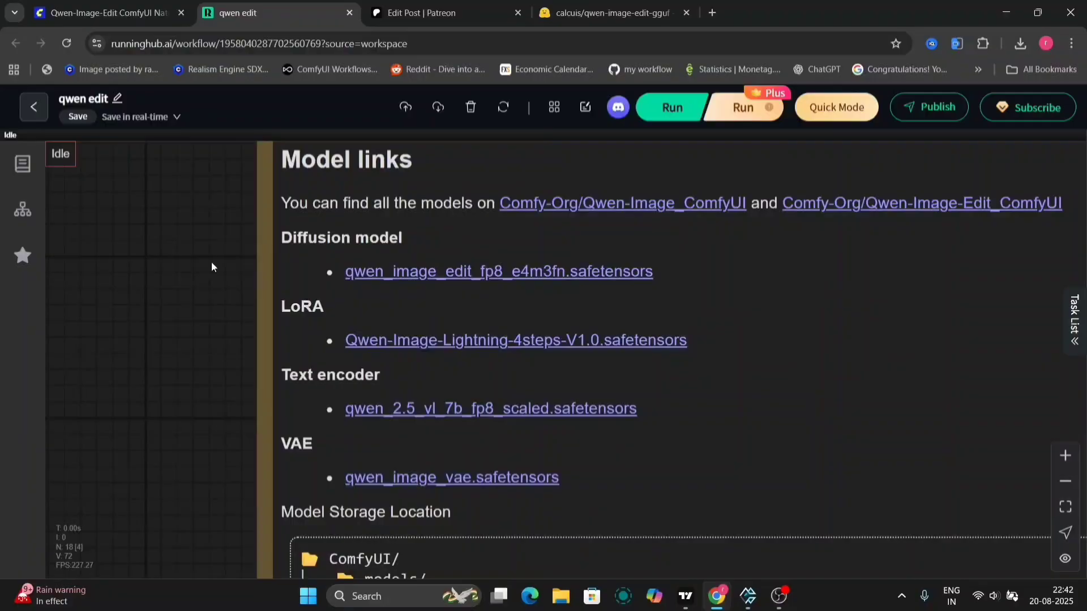
{"action": "scroll", "coordinate": [212, 261], "scroll_direction": "down", "scroll_amount": 3}
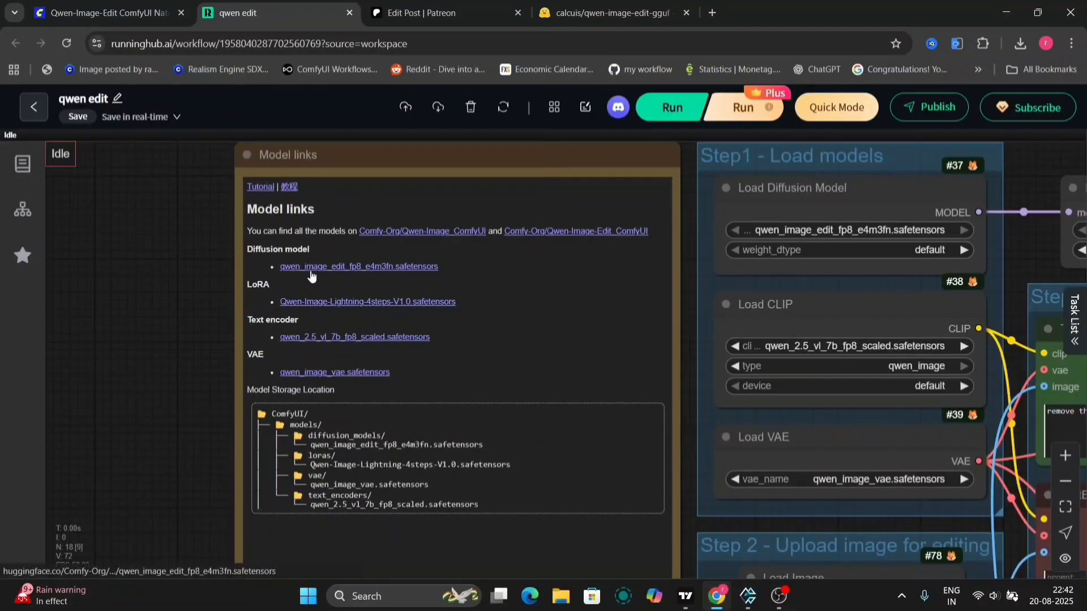
{"action": "left_click", "coordinate": [598, 10]}
{"action": "scroll", "coordinate": [321, 351], "scroll_direction": "up", "scroll_amount": 10}
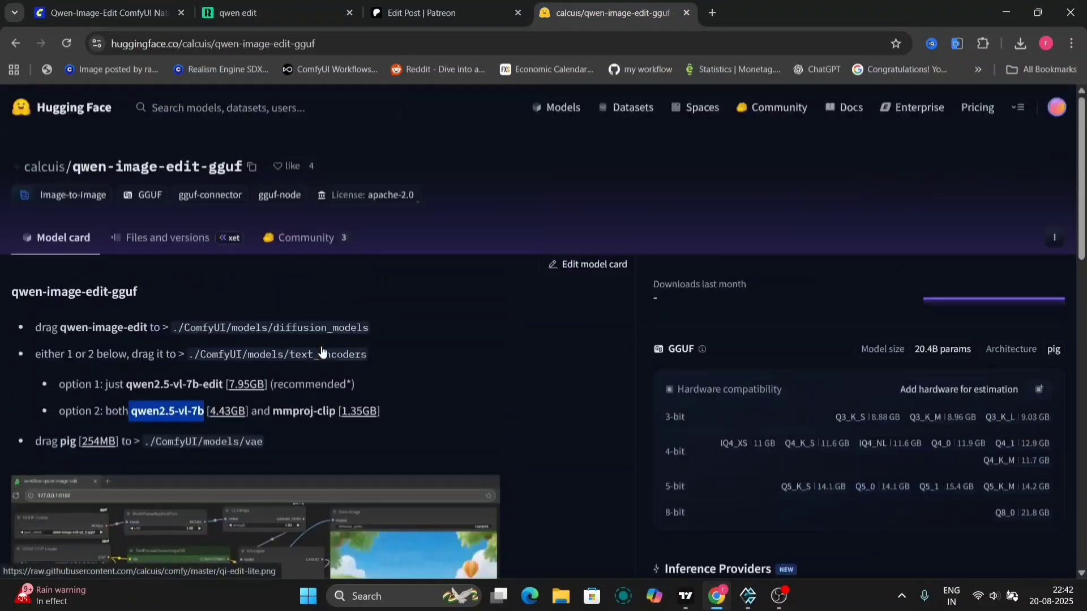
{"action": "left_click", "coordinate": [154, 241]}
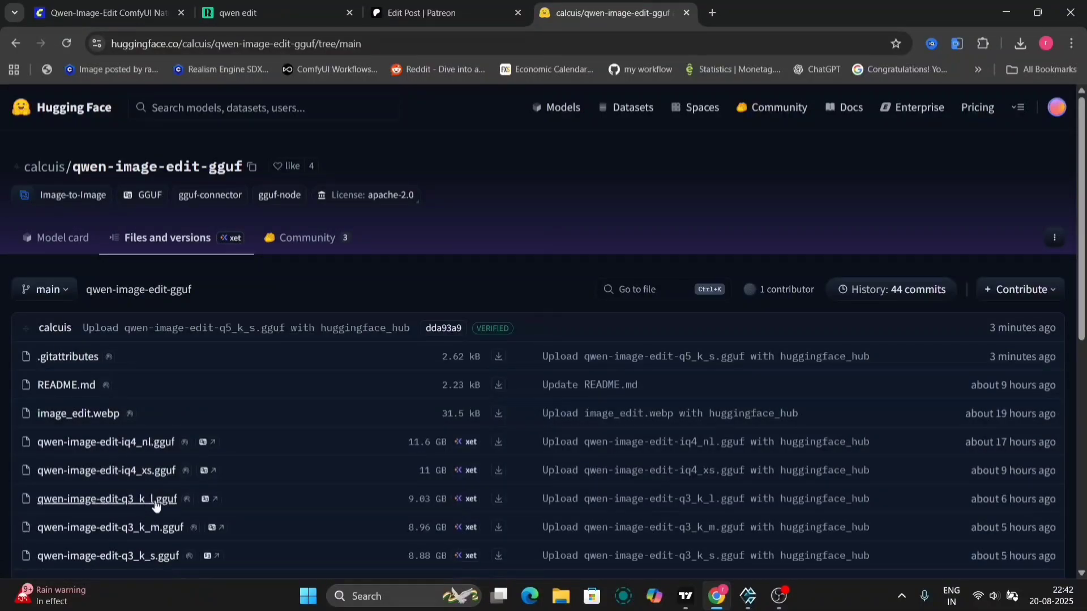
{"action": "left_click", "coordinate": [283, 6]}
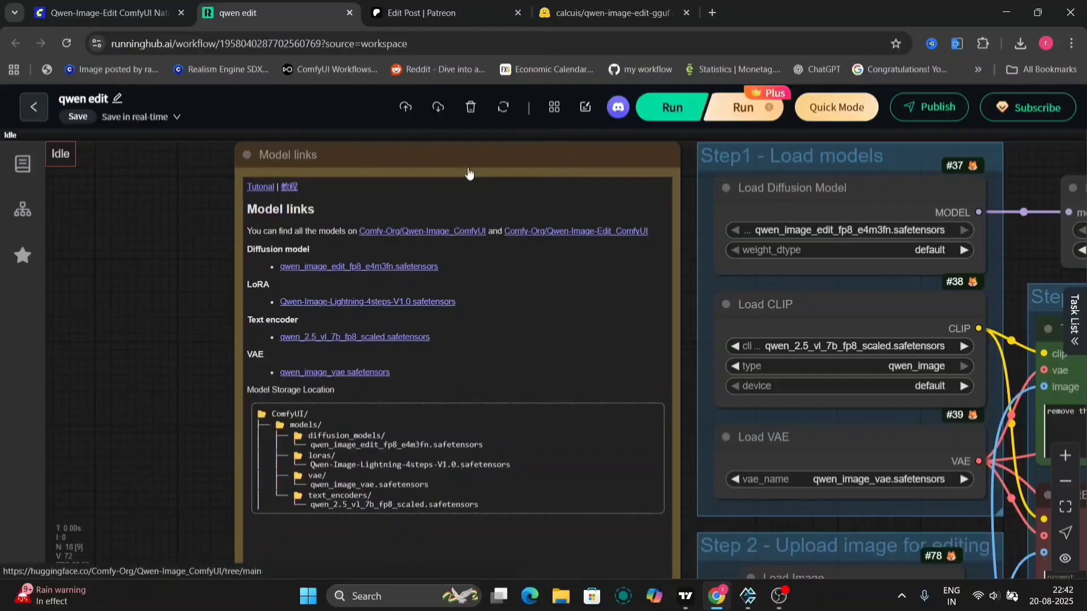
Step: Mark the qwen2.5-vl-7b text encoder option on the card, then zoom out the workflow
{"action": "left_click", "coordinate": [608, 12]}
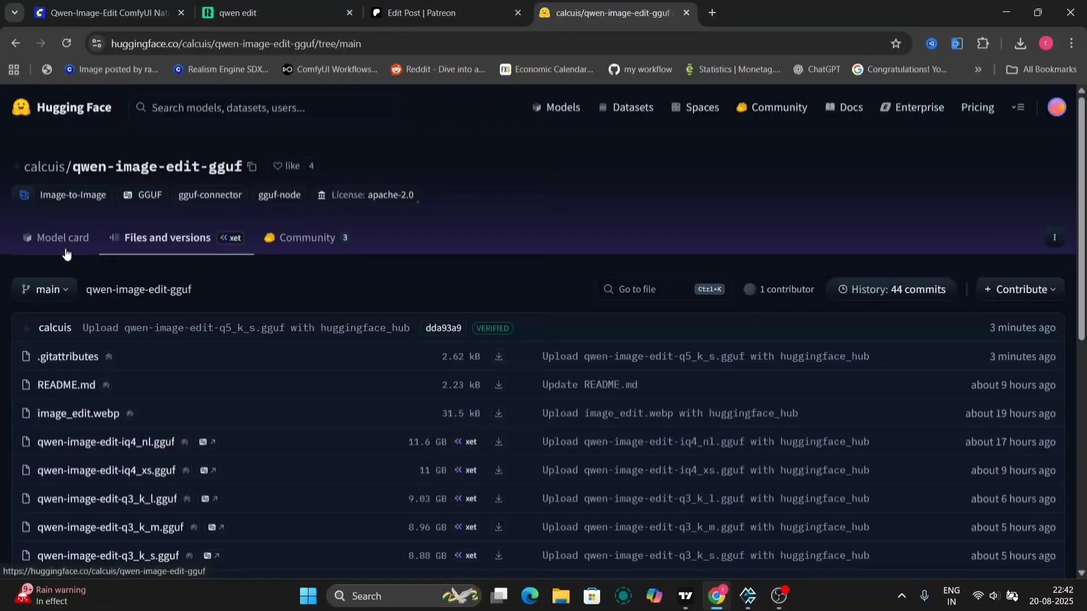
{"action": "left_click", "coordinate": [33, 239]}
{"action": "scroll", "coordinate": [220, 452], "scroll_direction": "down", "scroll_amount": 1}
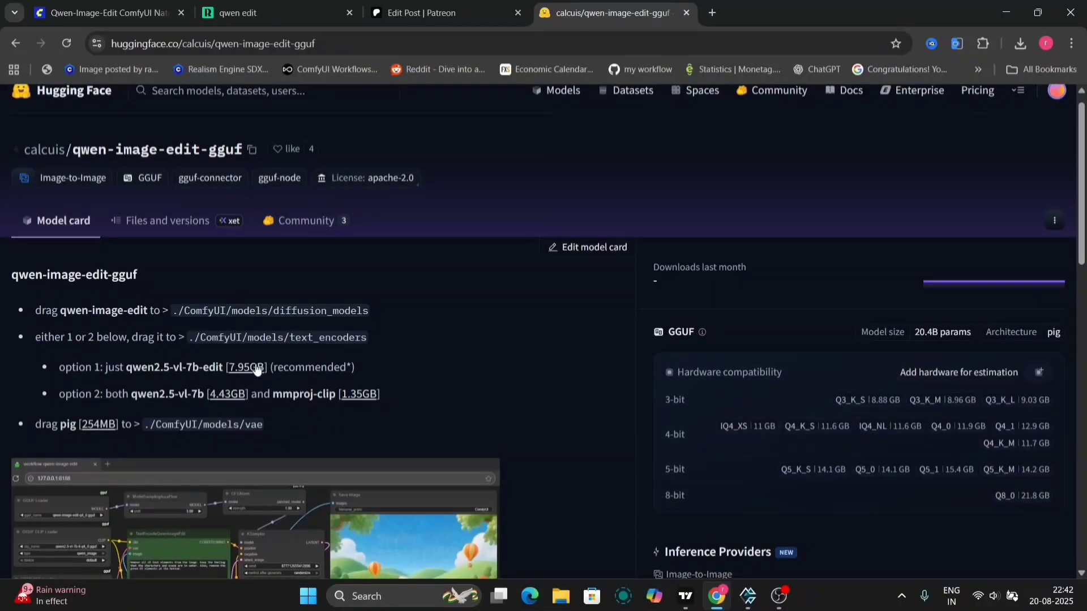
{"action": "left_click_drag", "start_coordinate": [132, 400], "coordinate": [249, 399]}
{"action": "left_click", "coordinate": [264, 16]}
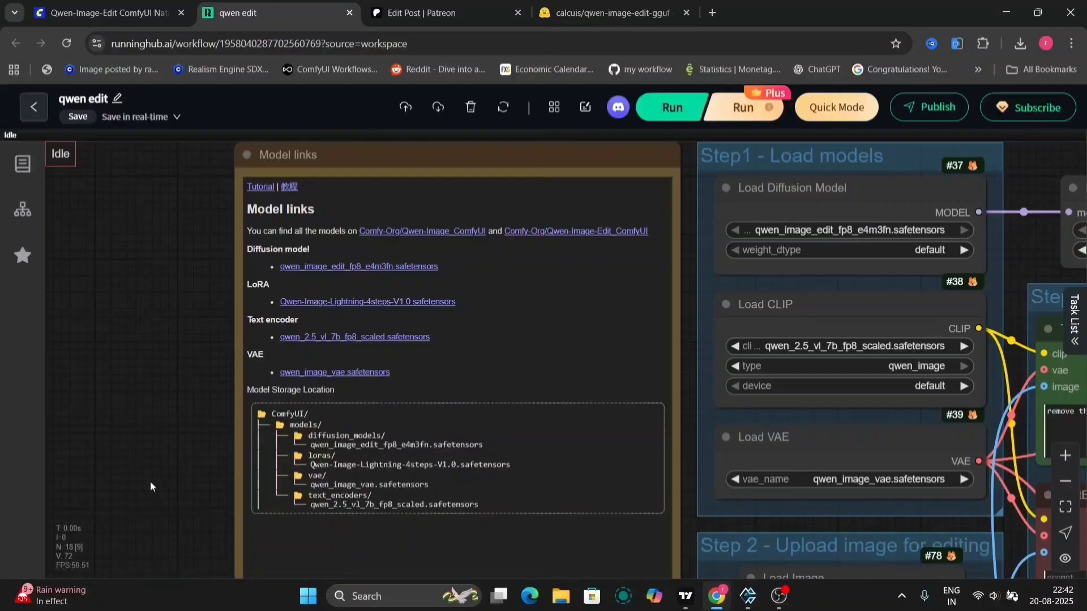
{"action": "scroll", "coordinate": [150, 481], "scroll_direction": "down", "scroll_amount": 6}
Step: Zoom in on the input image's camera and select the existing edit prompt text
{"action": "left_click_drag", "start_coordinate": [150, 481], "coordinate": [72, 429]}
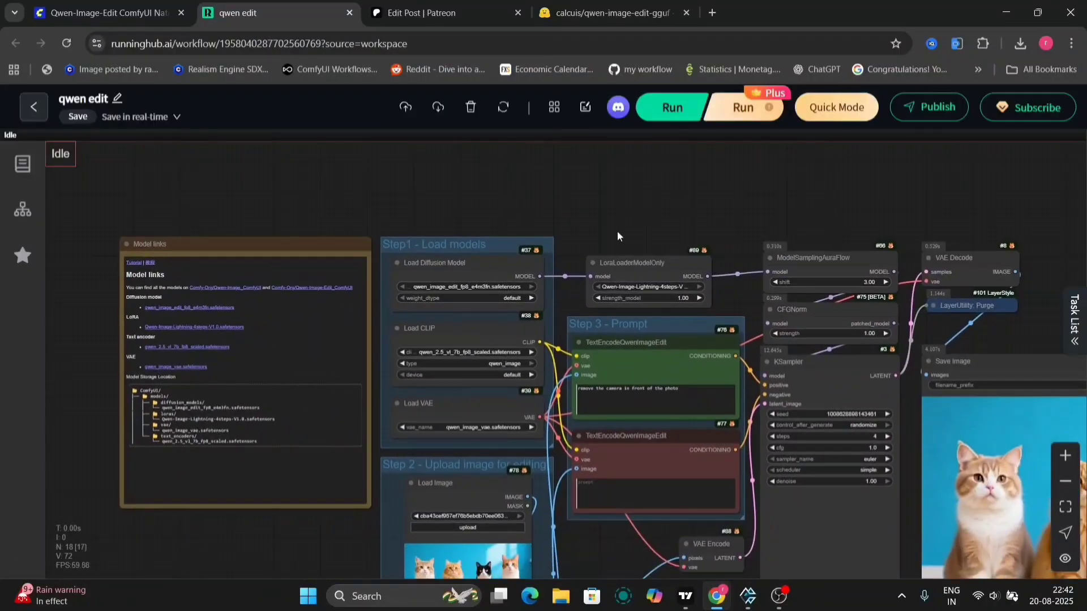
{"action": "left_click_drag", "start_coordinate": [633, 224], "coordinate": [689, 156]}
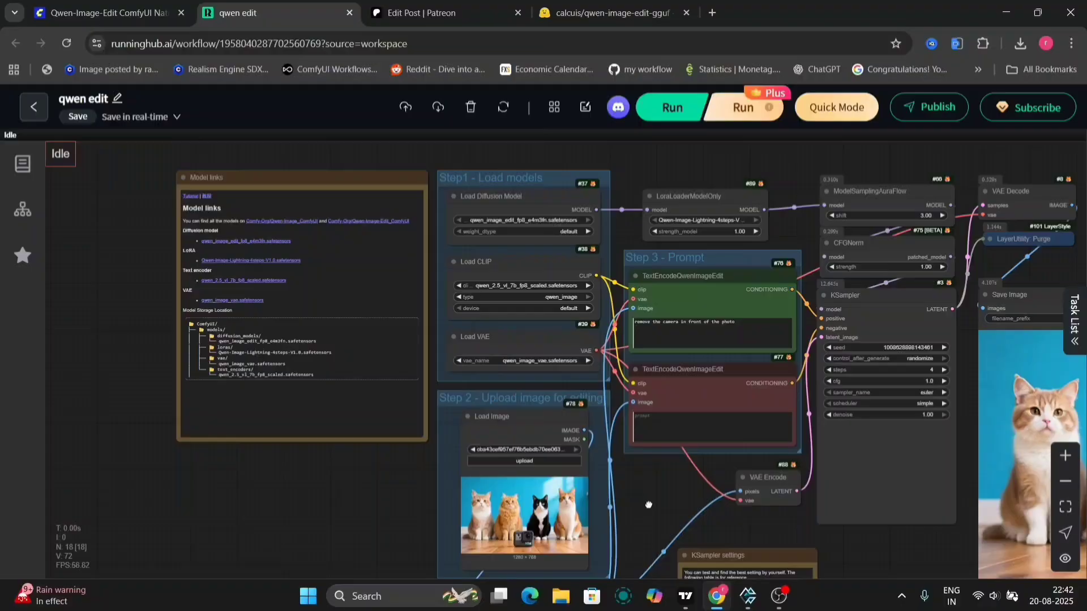
{"action": "left_click_drag", "start_coordinate": [648, 505], "coordinate": [680, 408]}
{"action": "scroll", "coordinate": [679, 407], "scroll_direction": "up", "scroll_amount": 10}
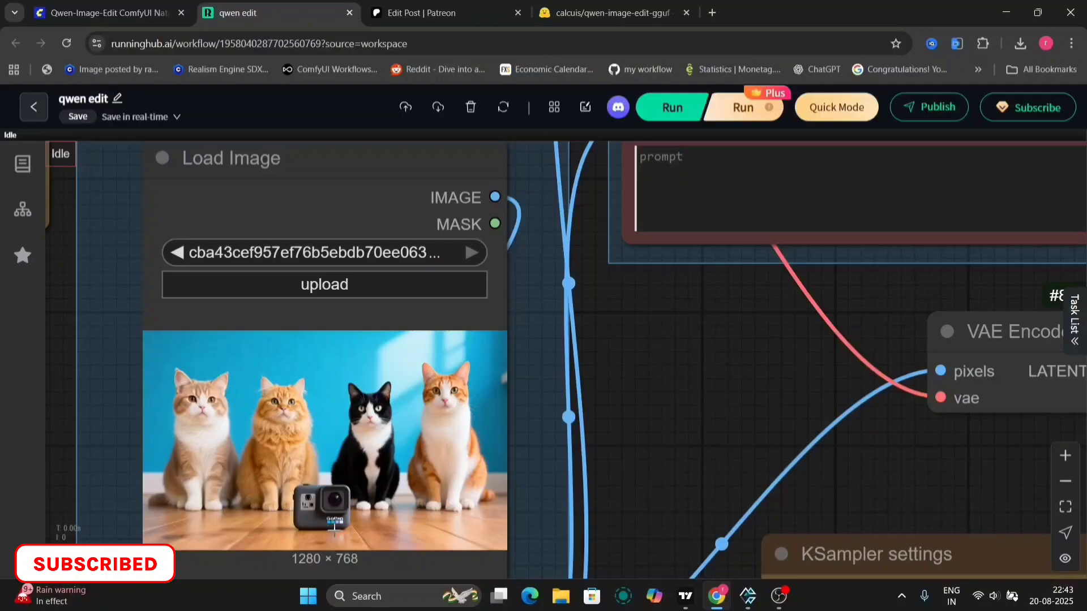
{"action": "scroll", "coordinate": [334, 529], "scroll_direction": "up", "scroll_amount": 5}
{"action": "scroll", "coordinate": [333, 530], "scroll_direction": "down", "scroll_amount": 5}
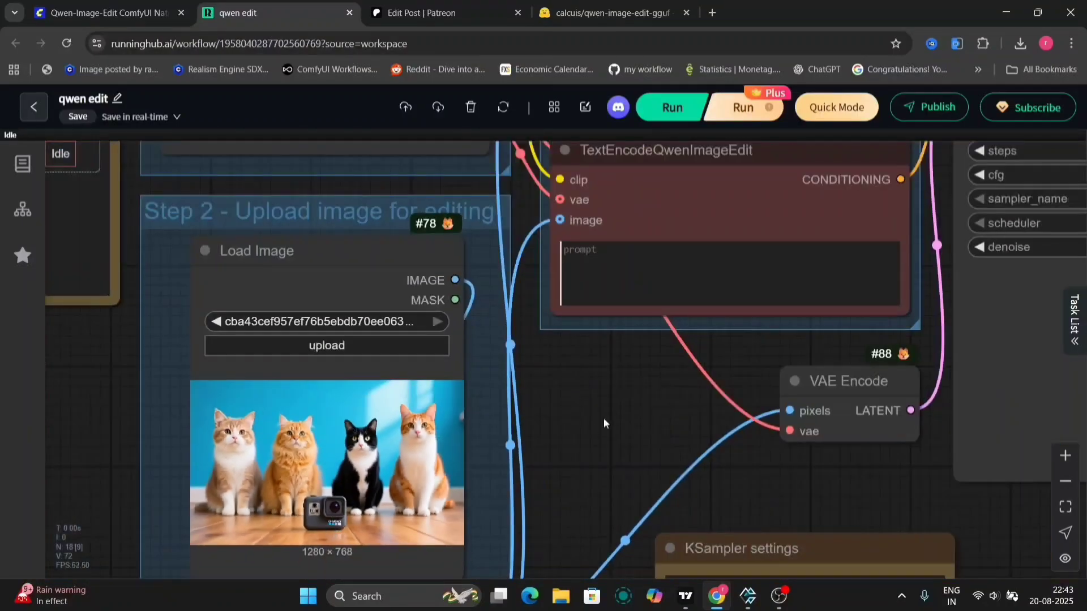
{"action": "left_click_drag", "start_coordinate": [612, 413], "coordinate": [595, 498]}
{"action": "scroll", "coordinate": [595, 498], "scroll_direction": "down", "scroll_amount": 4}
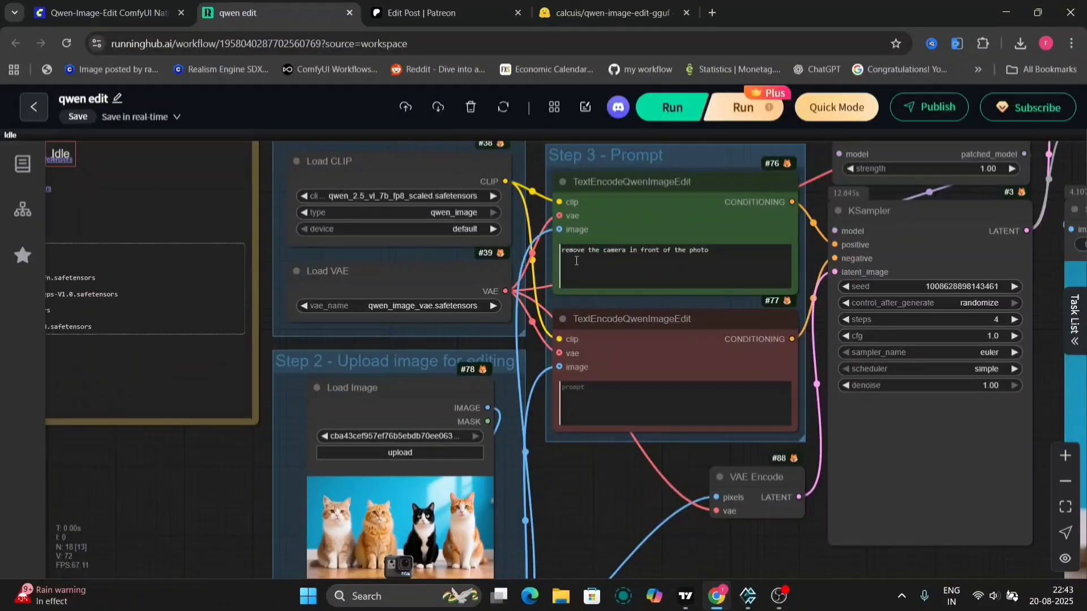
{"action": "left_click_drag", "start_coordinate": [723, 251], "coordinate": [560, 258]}
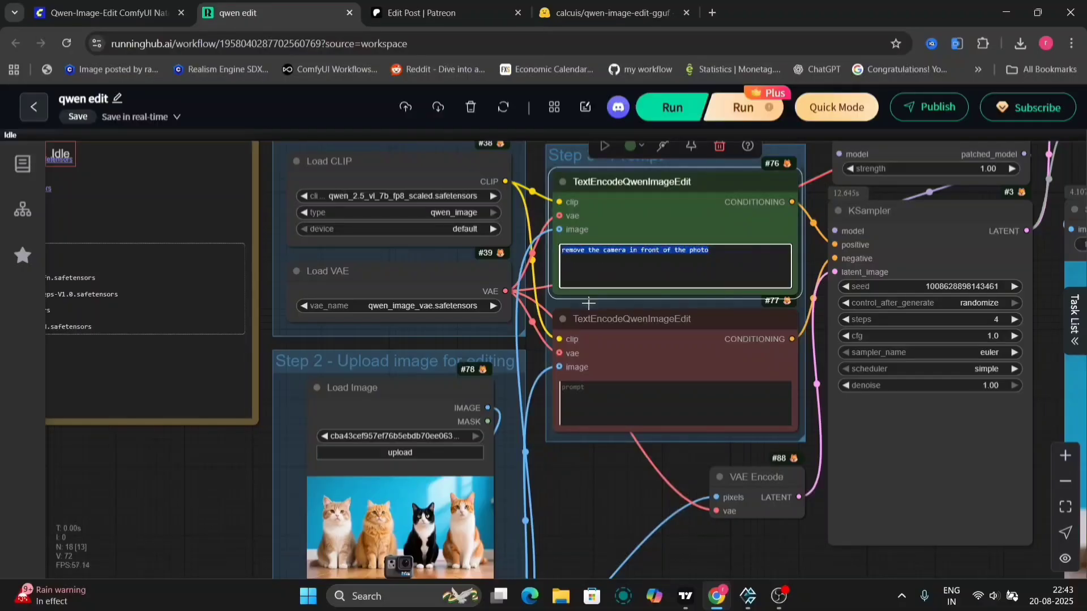
{"action": "left_click", "coordinate": [597, 508]}
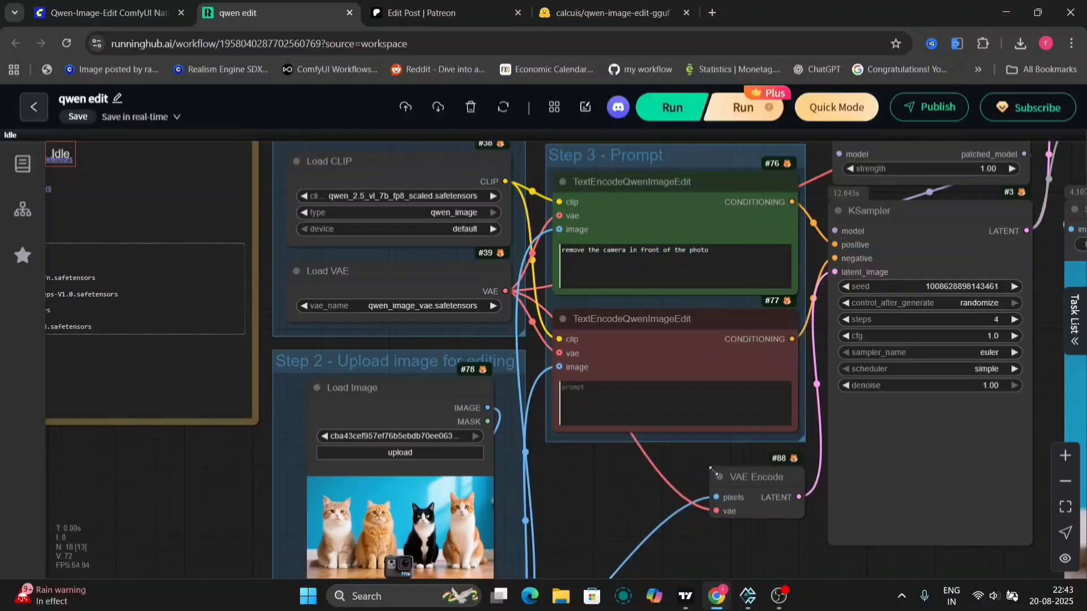
Step: Widen the LoRA loader to show Qwen-Image-Lightning-4steps-V1.0.safetensors and view the four-cat output
{"action": "scroll", "coordinate": [693, 457], "scroll_direction": "up", "scroll_amount": 3}
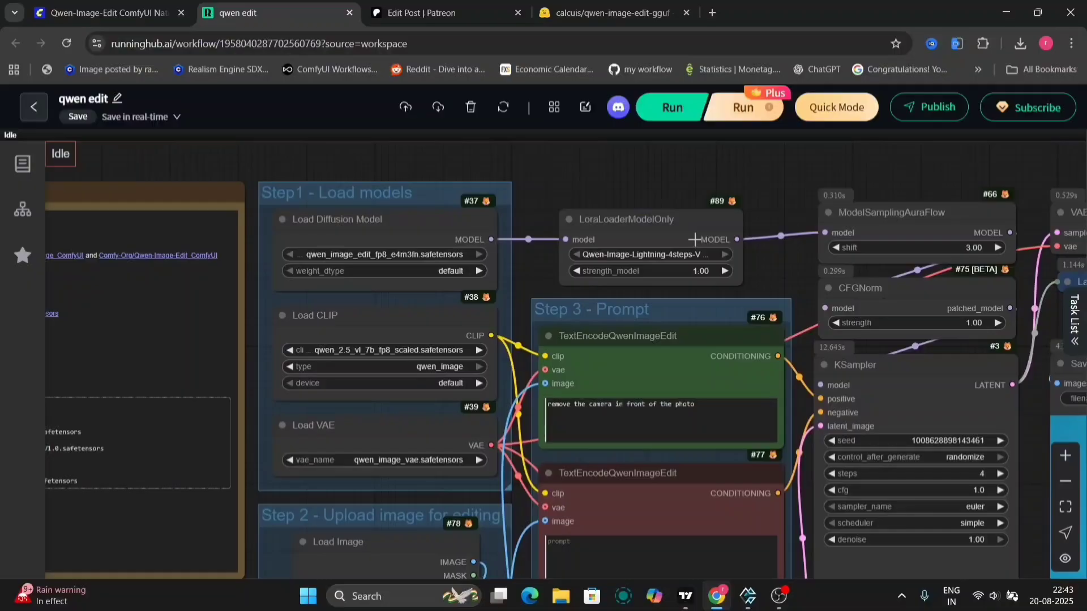
{"action": "left_click_drag", "start_coordinate": [745, 283], "coordinate": [809, 287]}
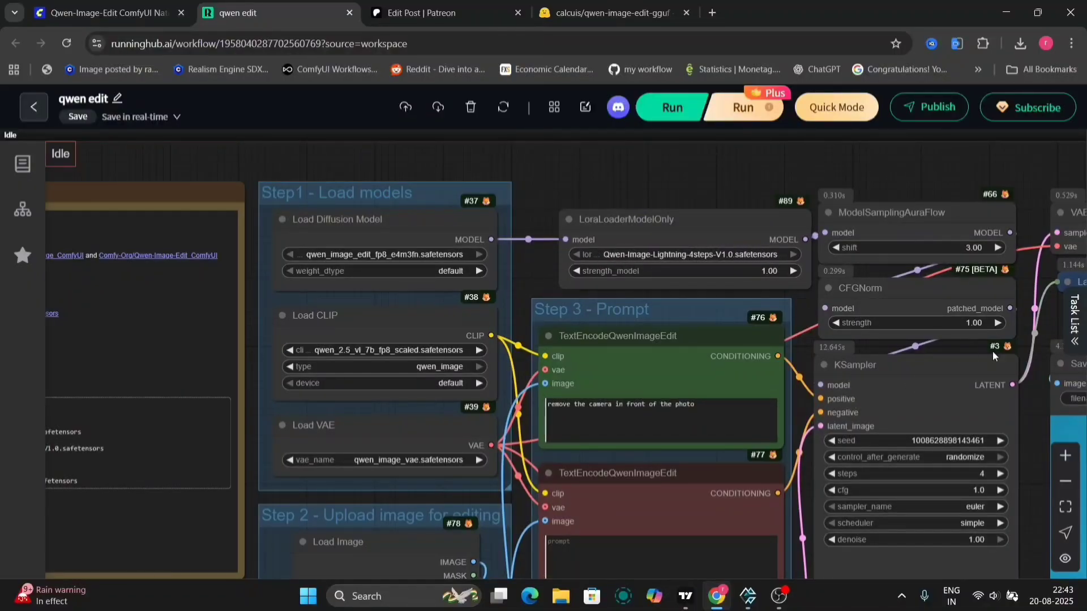
{"action": "left_click_drag", "start_coordinate": [992, 350], "coordinate": [715, 300]}
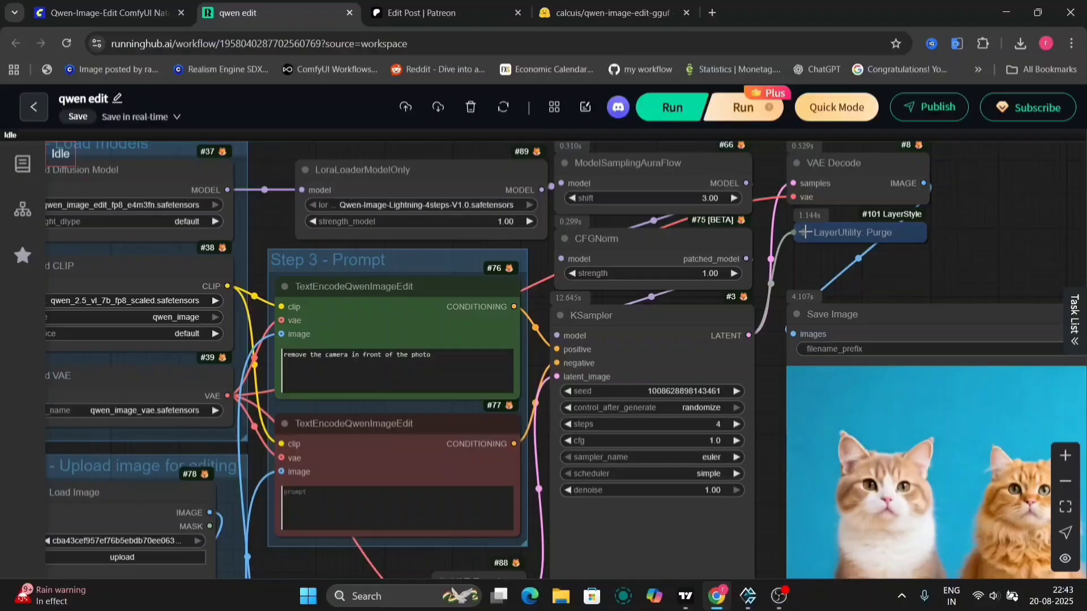
{"action": "left_click_drag", "start_coordinate": [953, 258], "coordinate": [511, 185]}
{"action": "scroll", "coordinate": [885, 256], "scroll_direction": "down", "scroll_amount": 4}
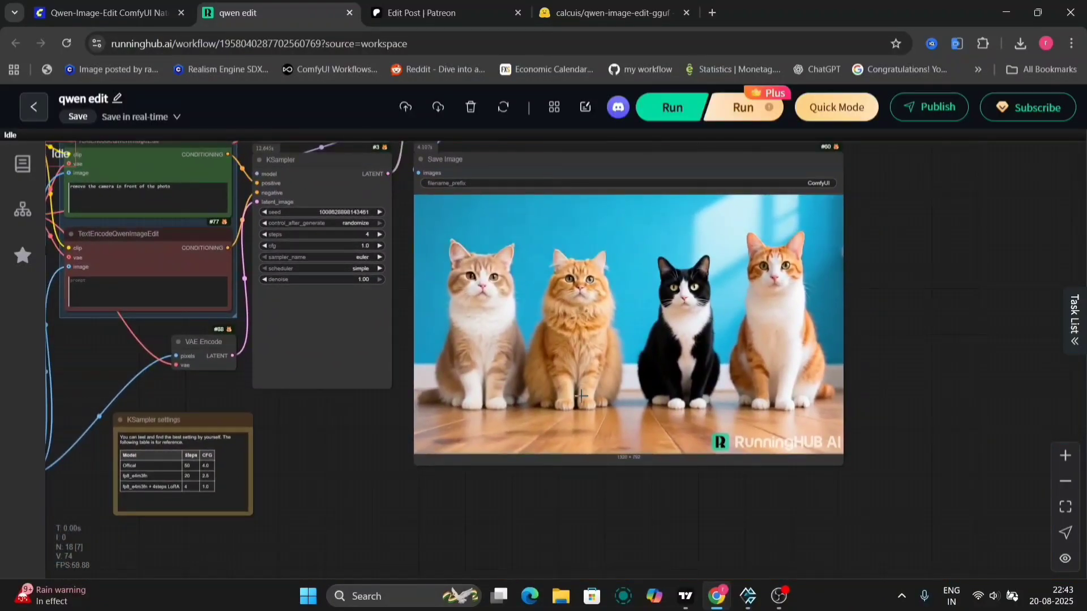
{"action": "left_click_drag", "start_coordinate": [365, 447], "coordinate": [599, 428]}
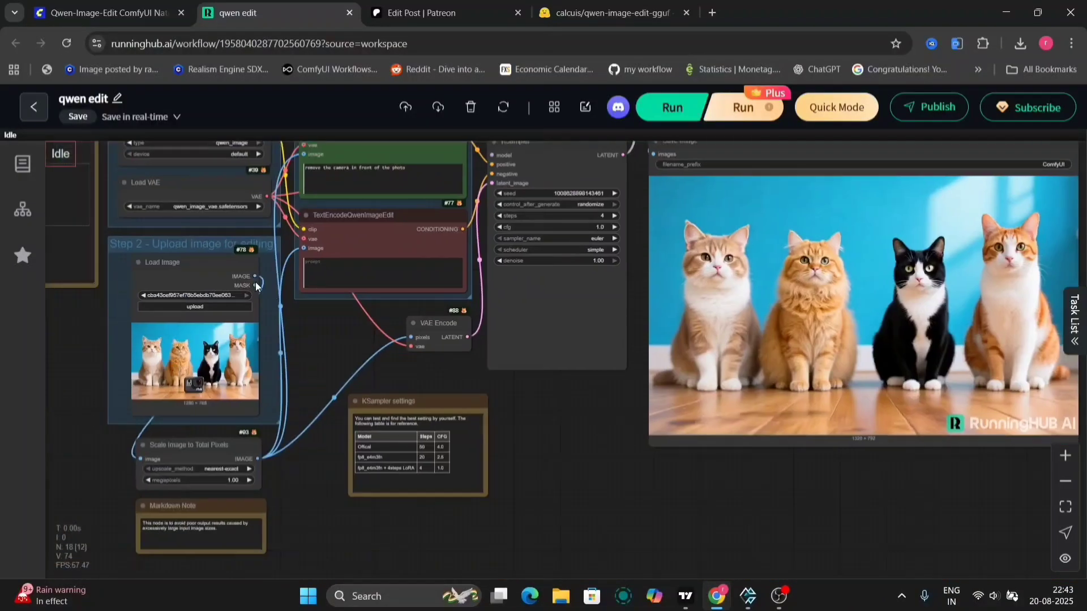
{"action": "right_click", "coordinate": [196, 259]}
{"action": "left_click_drag", "start_coordinate": [612, 431], "coordinate": [294, 426]}
{"action": "scroll", "coordinate": [827, 281], "scroll_direction": "up", "scroll_amount": 10}
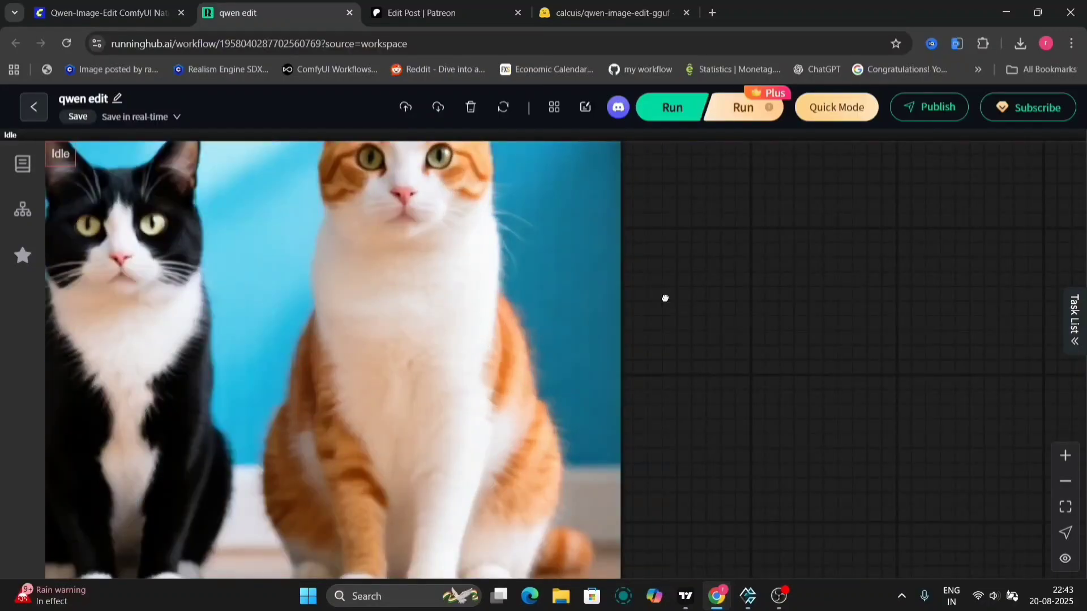
{"action": "left_click_drag", "start_coordinate": [665, 298], "coordinate": [1054, 361]}
{"action": "scroll", "coordinate": [1054, 361], "scroll_direction": "down", "scroll_amount": 5}
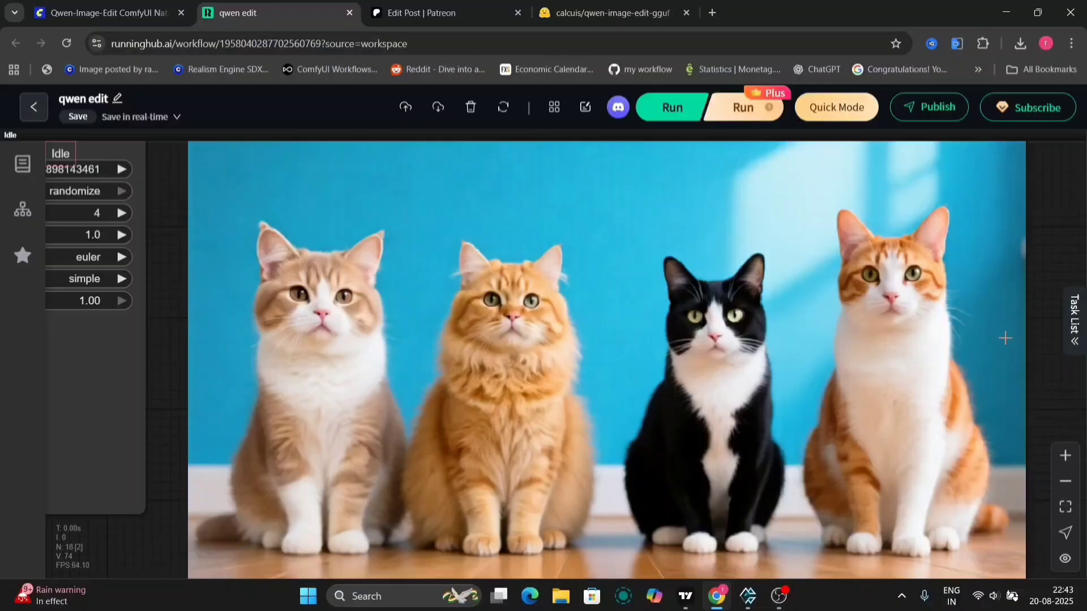
{"action": "scroll", "coordinate": [1052, 352], "scroll_direction": "down", "scroll_amount": 5}
{"action": "left_click_drag", "start_coordinate": [1052, 352], "coordinate": [999, 372]}
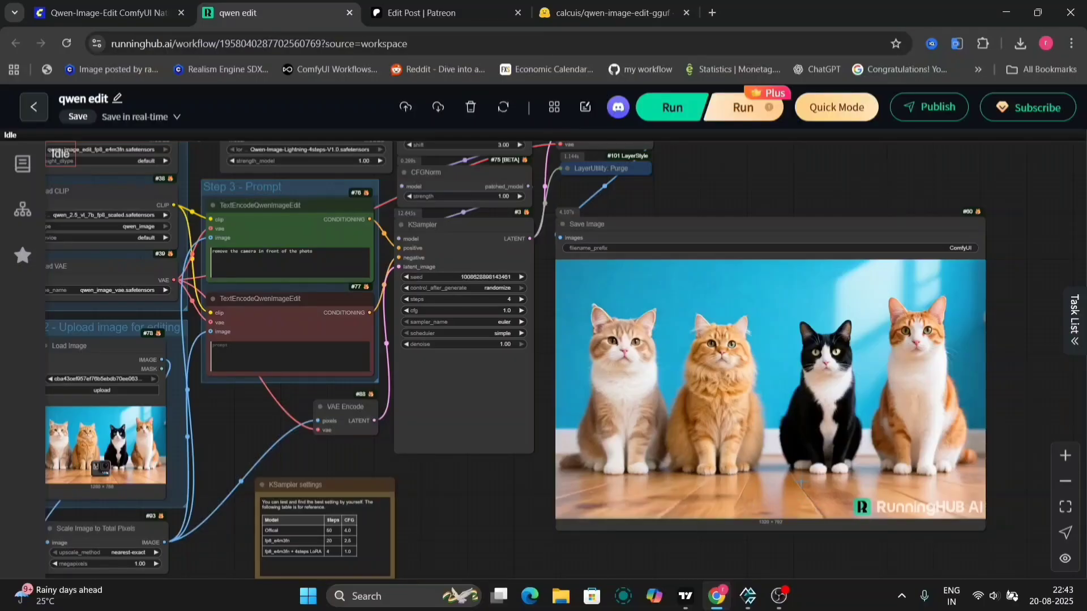
{"action": "left_click_drag", "start_coordinate": [409, 468], "coordinate": [542, 473]}
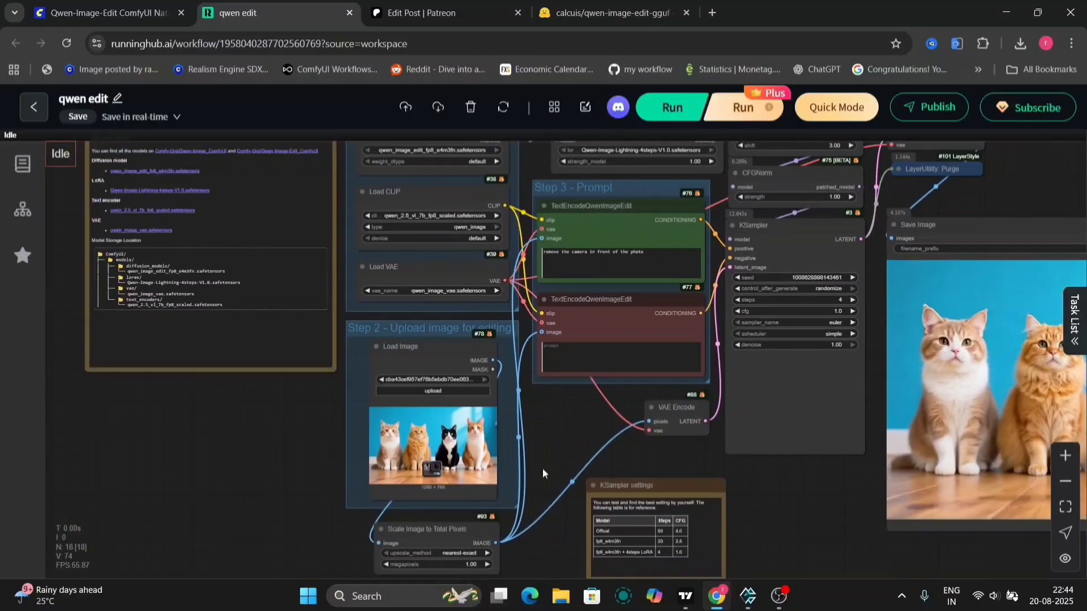
{"action": "scroll", "coordinate": [426, 458], "scroll_direction": "up", "scroll_amount": 10}
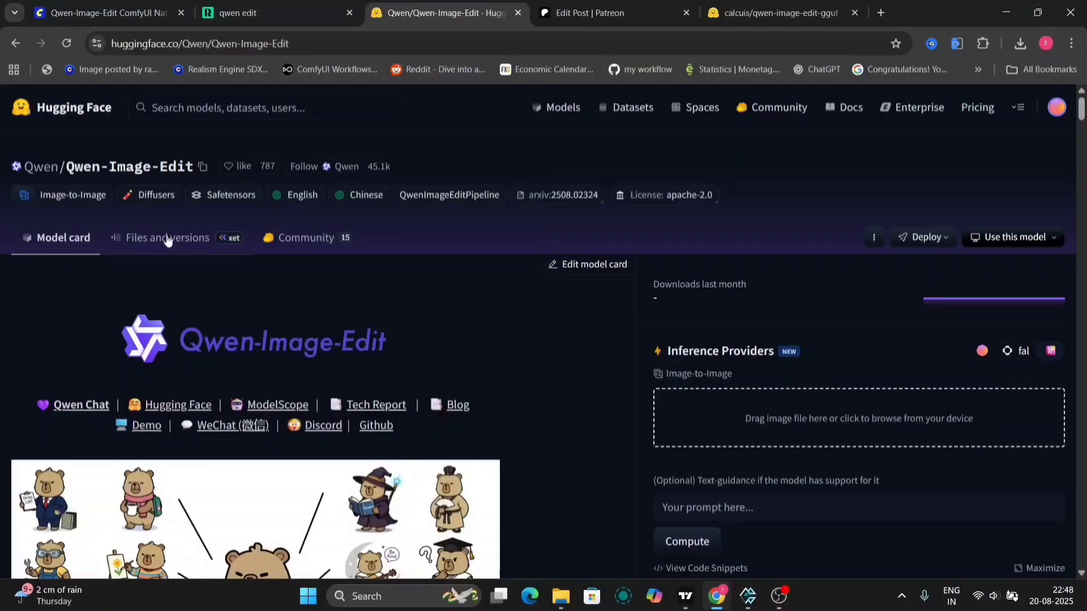
Step: Scroll the Qwen/Qwen-Image-Edit card down to the Novel View Synthesis rotation examples
{"action": "scroll", "coordinate": [376, 407], "scroll_direction": "down", "scroll_amount": 8}
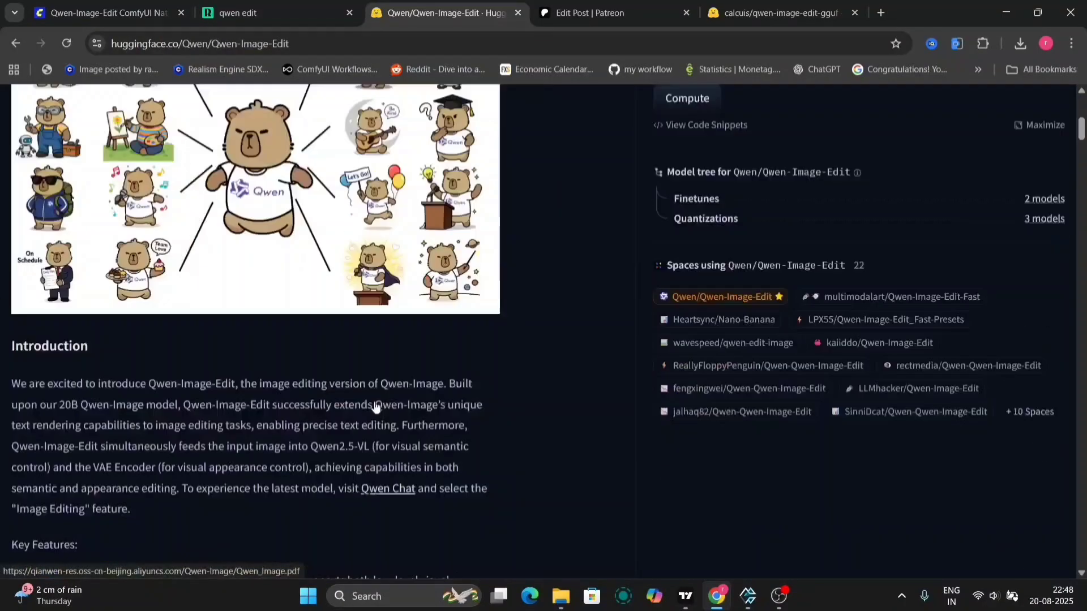
{"action": "scroll", "coordinate": [376, 406], "scroll_direction": "down", "scroll_amount": 20}
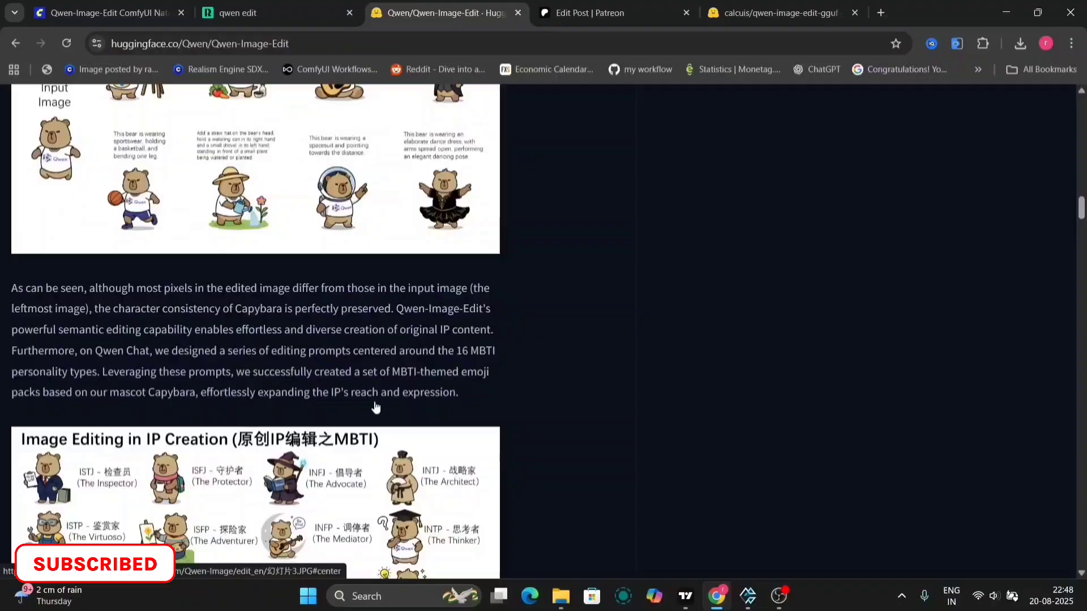
{"action": "scroll", "coordinate": [375, 406], "scroll_direction": "down", "scroll_amount": 11}
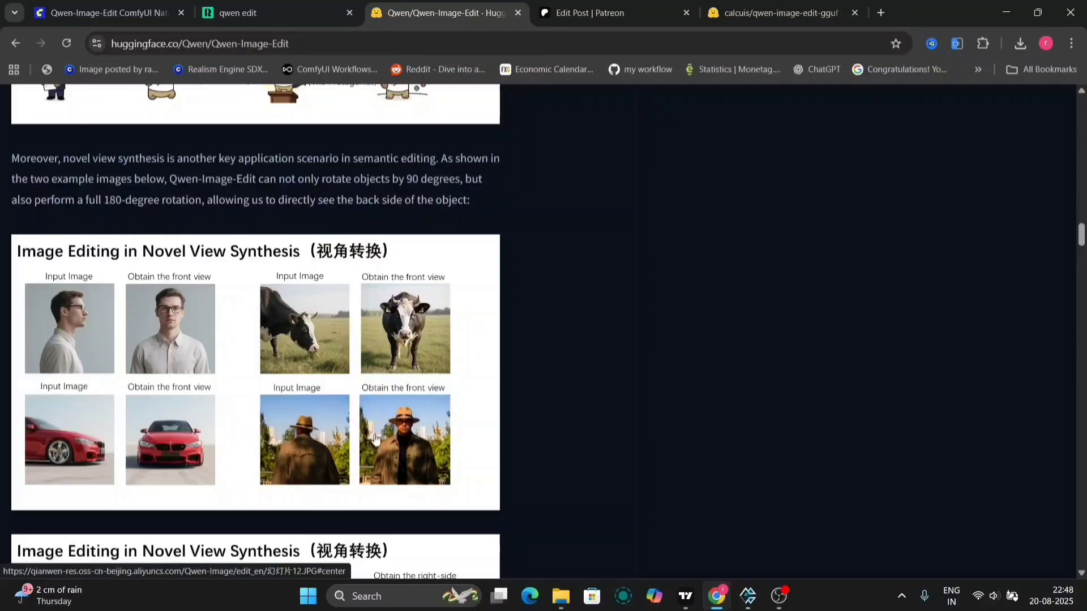
Step: Change the edit prompt to 'obtain the back view' and run the workflow
{"action": "left_click", "coordinate": [285, 3]}
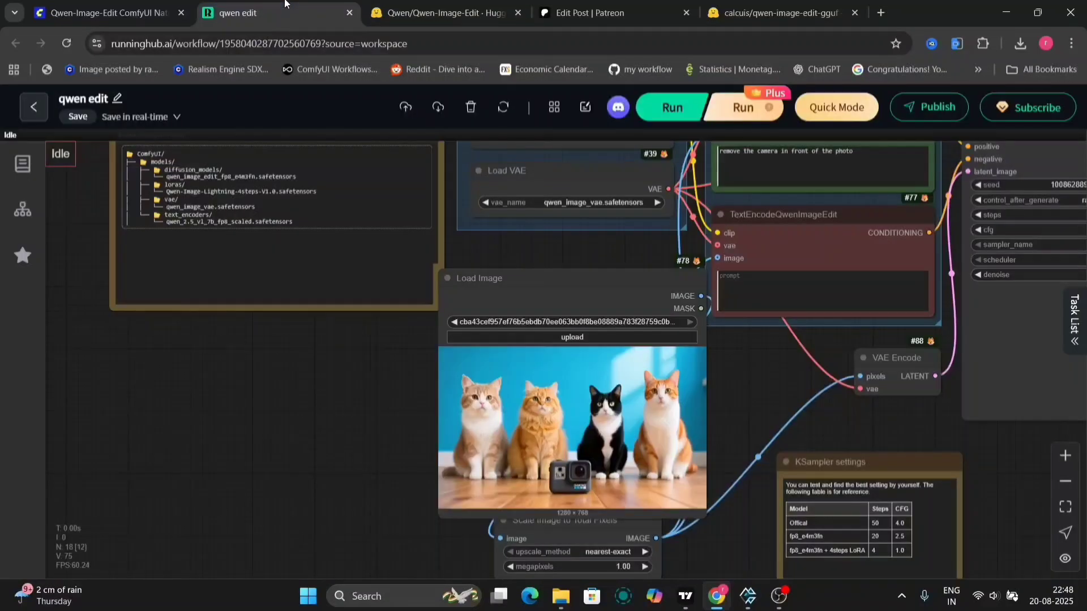
{"action": "left_click_drag", "start_coordinate": [384, 438], "coordinate": [183, 585]}
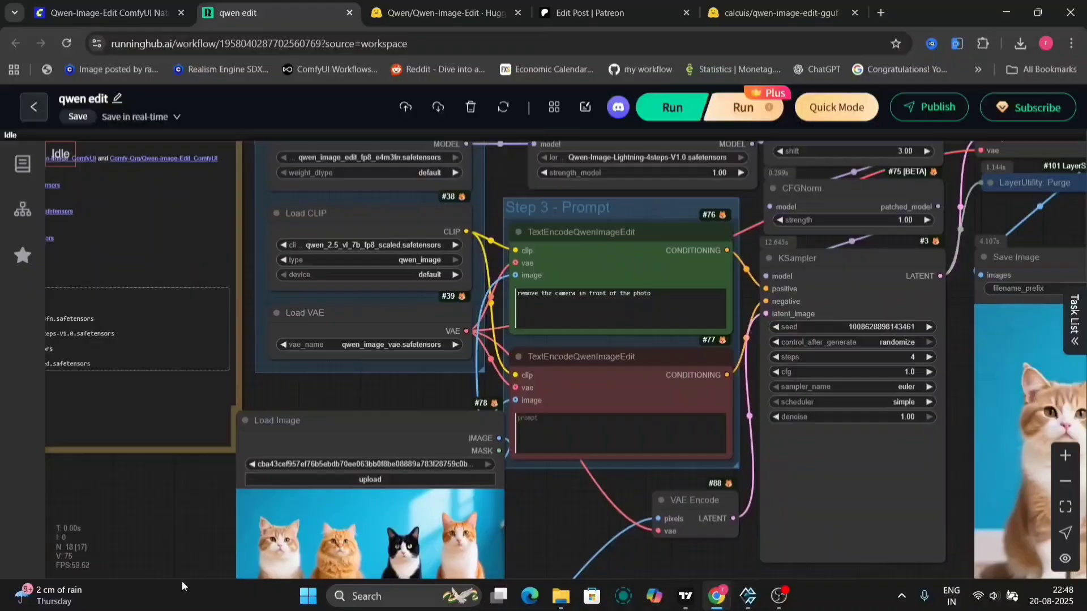
{"action": "left_click", "coordinate": [688, 300]}
{"action": "type", "text": "o"}
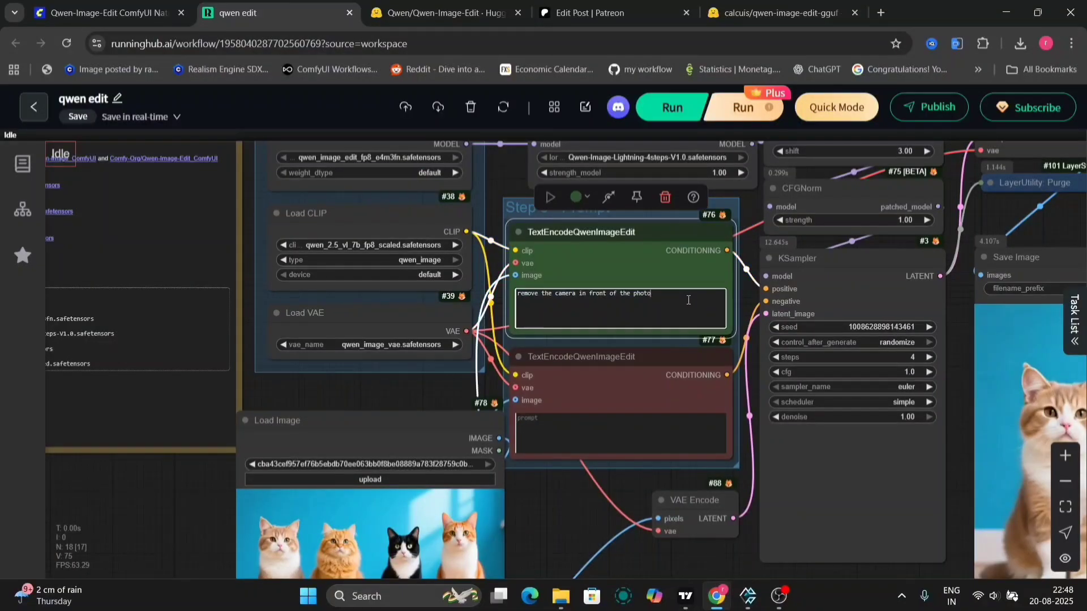
{"action": "type", "text": "btain the back view"}
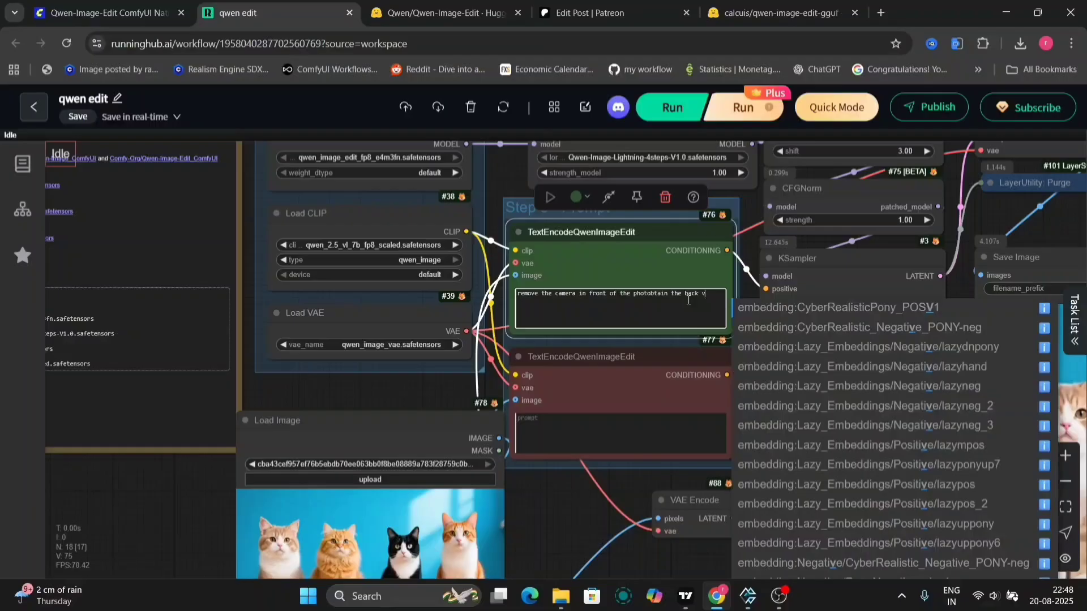
{"action": "key", "text": "ctrl+Return"}
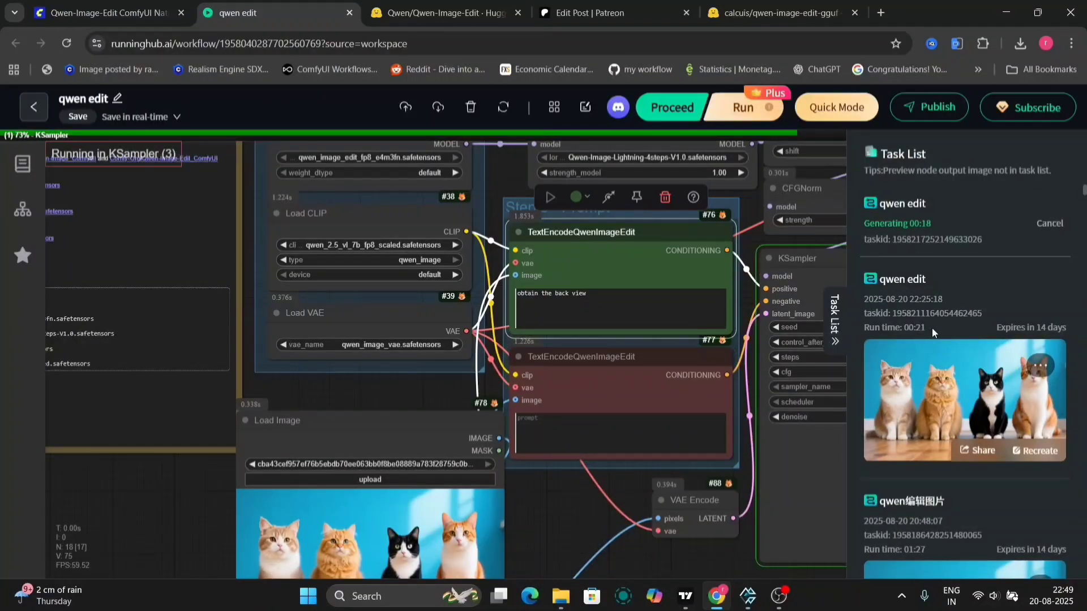
Step: Check the previous run time, close the Task List, and view the back-view cats output
{"action": "left_click_drag", "start_coordinate": [925, 327], "coordinate": [902, 329]}
{"action": "left_click", "coordinate": [834, 317]}
{"action": "left_click_drag", "start_coordinate": [991, 215], "coordinate": [863, 379]}
{"action": "left_click", "coordinate": [584, 181]}
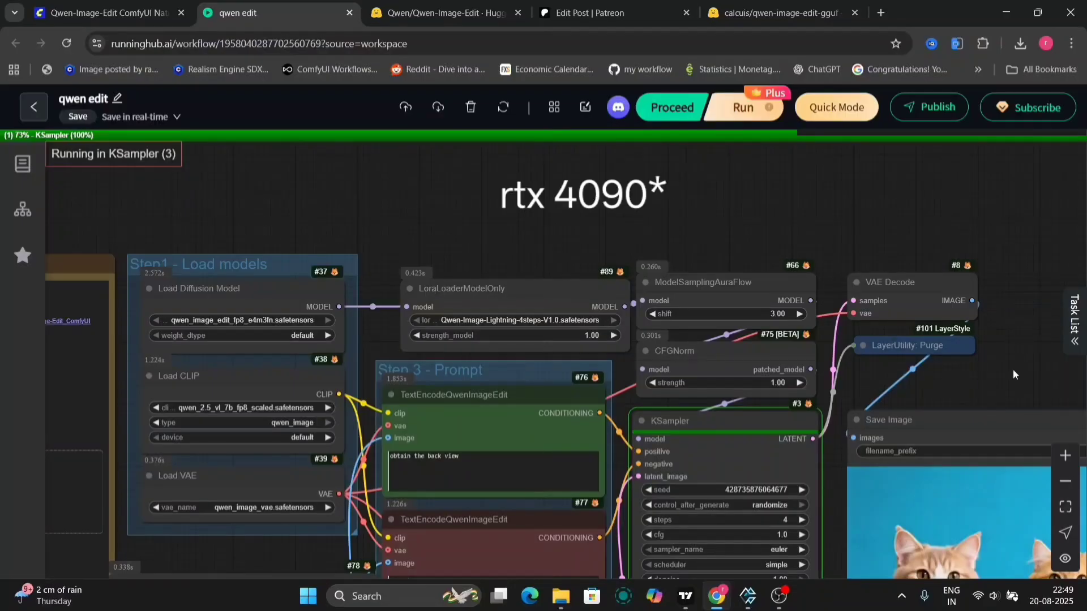
{"action": "left_click_drag", "start_coordinate": [1013, 368], "coordinate": [743, 245]}
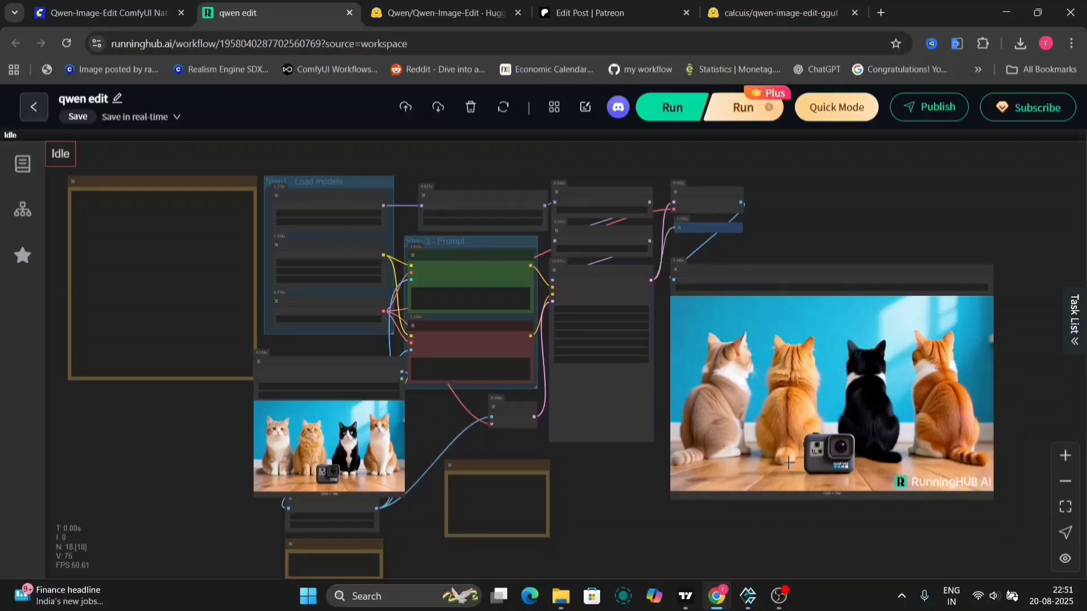
Step: Append 'and remove the camera in the front' to the #76 edit prompt
{"action": "scroll", "coordinate": [419, 430], "scroll_direction": "up", "scroll_amount": 5}
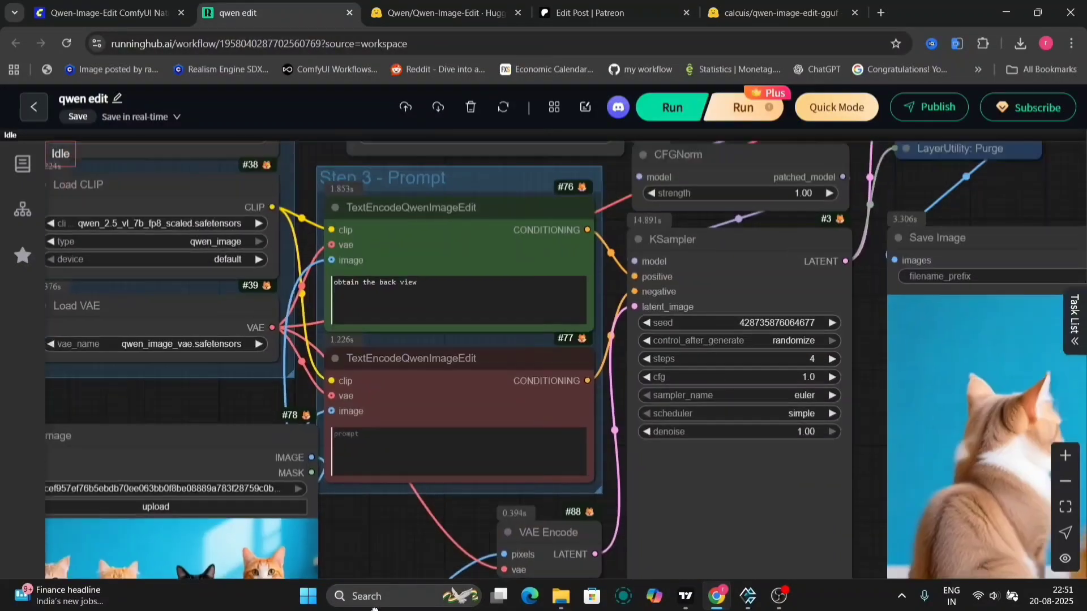
{"action": "left_click", "coordinate": [444, 303]}
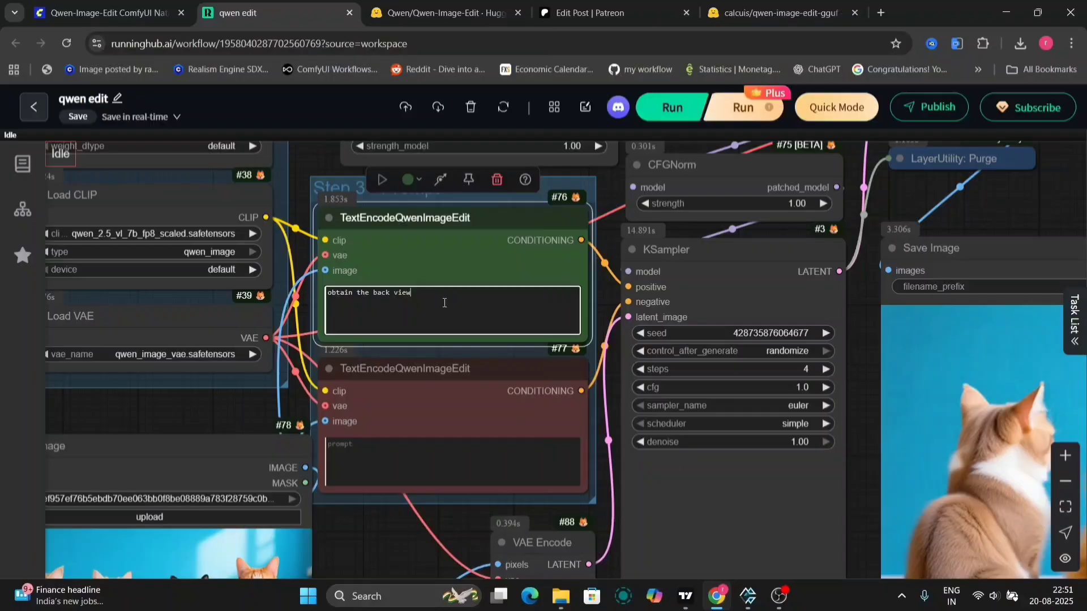
{"action": "type", "text": "and rem"}
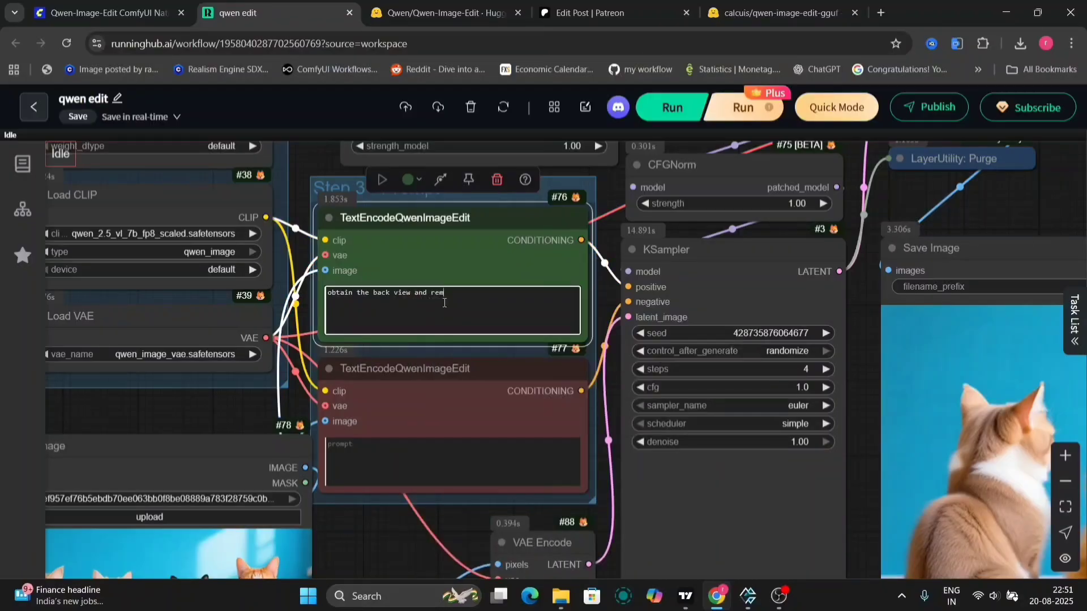
{"action": "type", "text": "ove the camera in the front"}
Step: Run the updated prompt and check the 00:36 run time in the Task List
{"action": "left_click", "coordinate": [667, 112]}
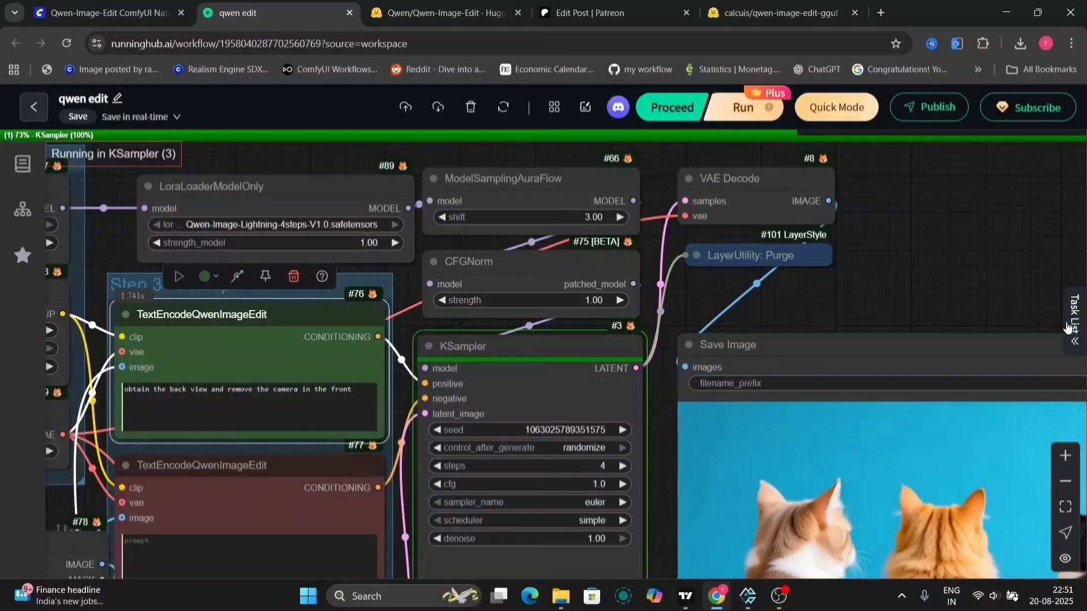
{"action": "left_click", "coordinate": [1069, 320]}
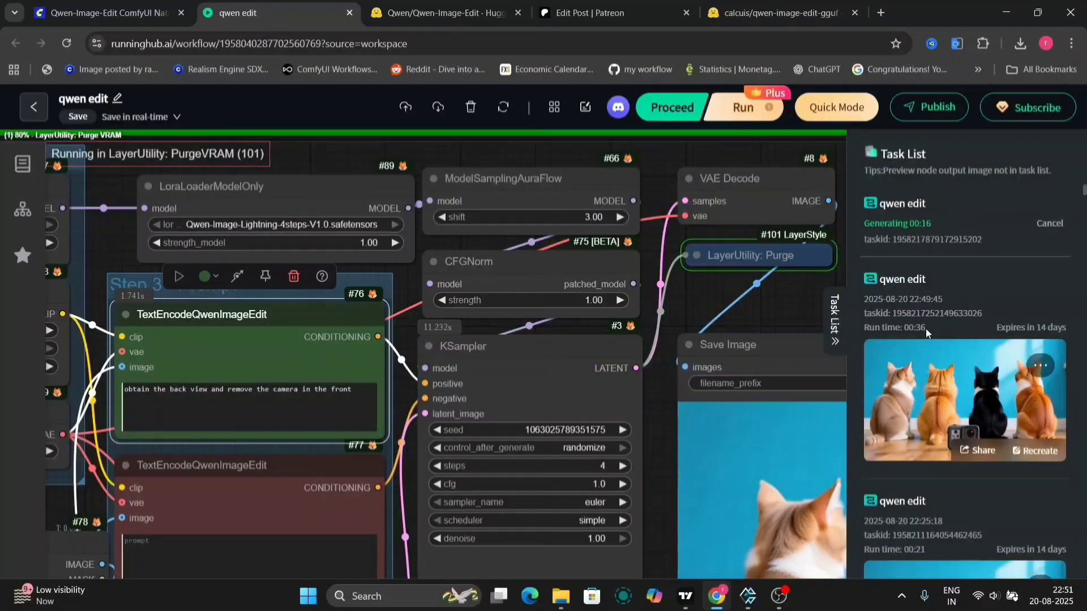
{"action": "left_click_drag", "start_coordinate": [925, 329], "coordinate": [894, 329]}
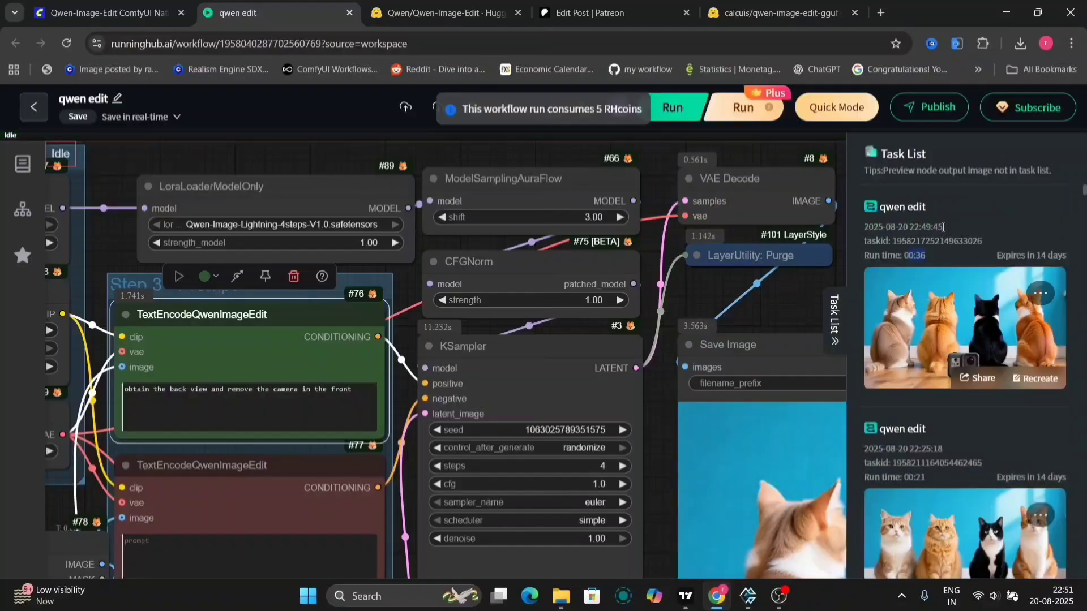
{"action": "left_click", "coordinate": [831, 325]}
Step: Compare the input cat photo with the generated camera-free back view and sampler note
{"action": "scroll", "coordinate": [816, 311], "scroll_direction": "down", "scroll_amount": 7}
{"action": "left_click_drag", "start_coordinate": [816, 311], "coordinate": [737, 297]}
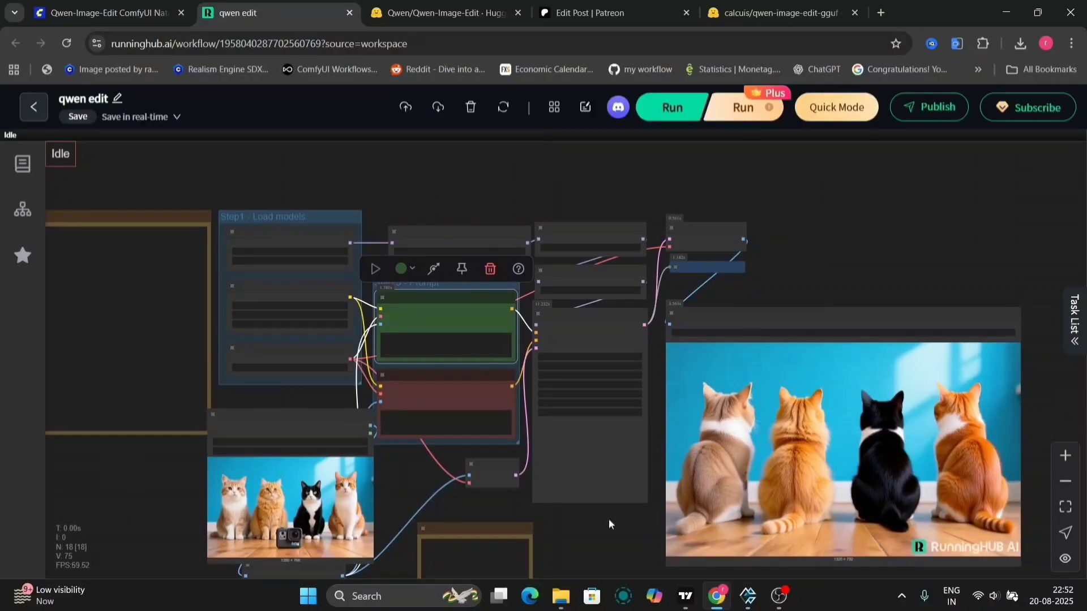
{"action": "left_click_drag", "start_coordinate": [589, 520], "coordinate": [784, 488]}
{"action": "scroll", "coordinate": [453, 470], "scroll_direction": "up", "scroll_amount": 14}
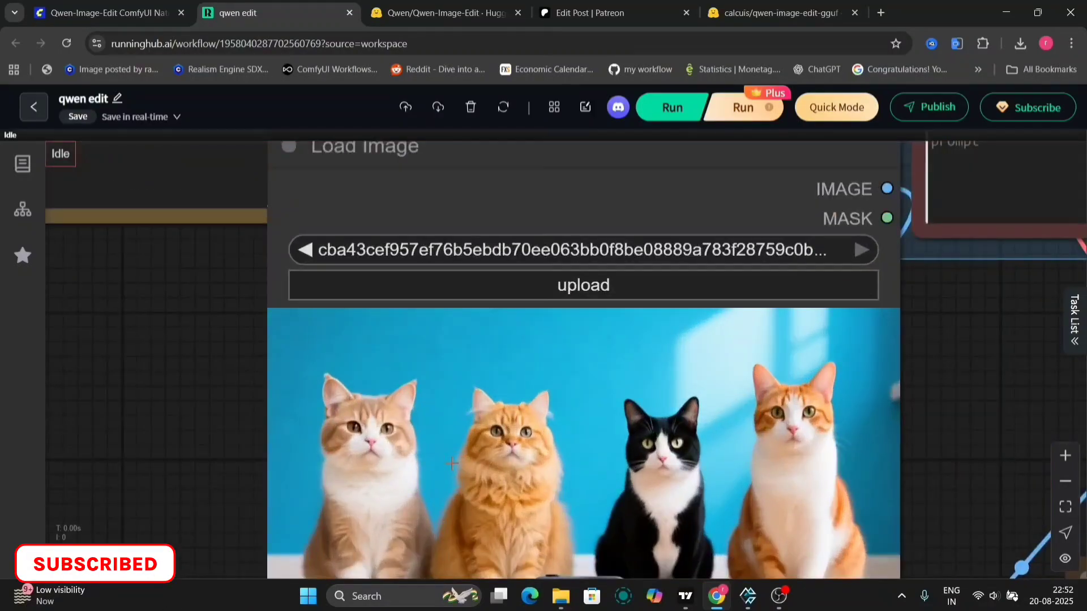
{"action": "scroll", "coordinate": [453, 463], "scroll_direction": "down", "scroll_amount": 8}
{"action": "left_click_drag", "start_coordinate": [690, 457], "coordinate": [309, 531]}
{"action": "left_click_drag", "start_coordinate": [586, 559], "coordinate": [406, 508]}
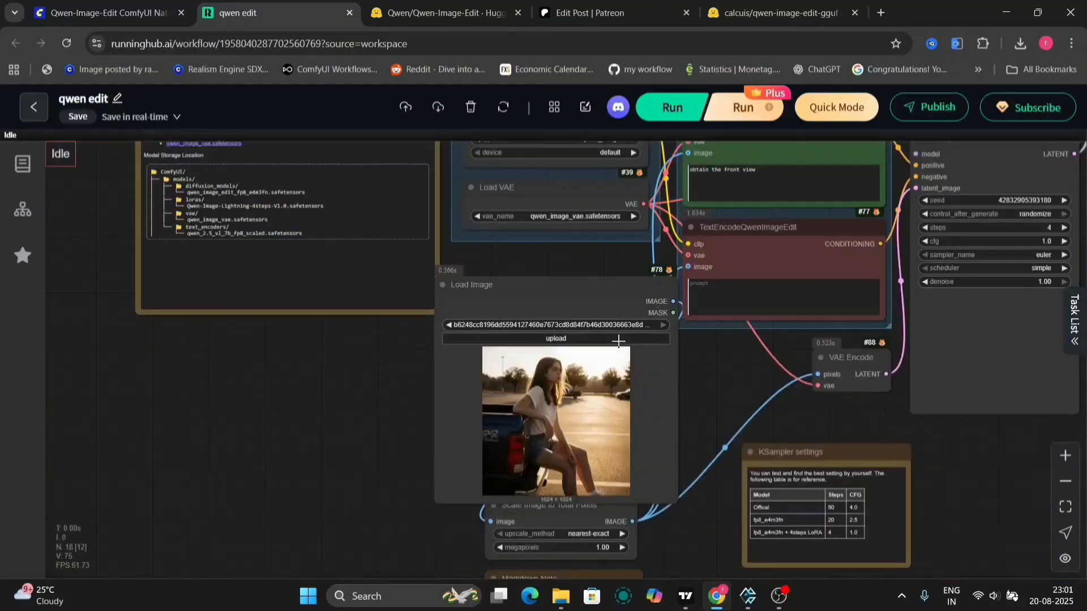
Step: Inspect the loaders, prompt and generated front view of the girl on the tailgate
{"action": "scroll", "coordinate": [700, 406], "scroll_direction": "up", "scroll_amount": 5}
{"action": "scroll", "coordinate": [700, 406], "scroll_direction": "up", "scroll_amount": 2}
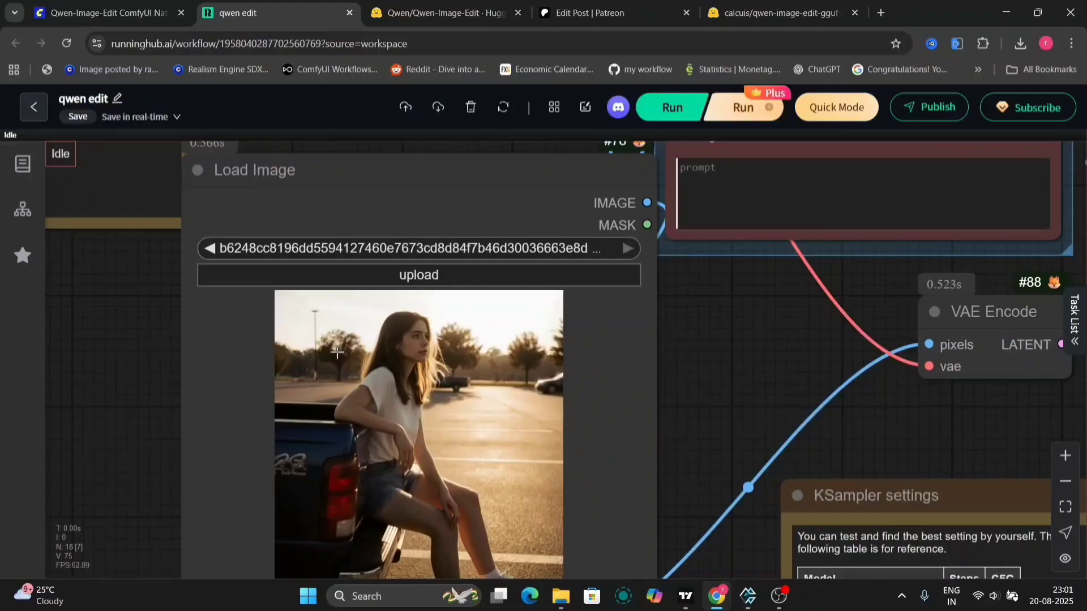
{"action": "scroll", "coordinate": [751, 426], "scroll_direction": "down", "scroll_amount": 3}
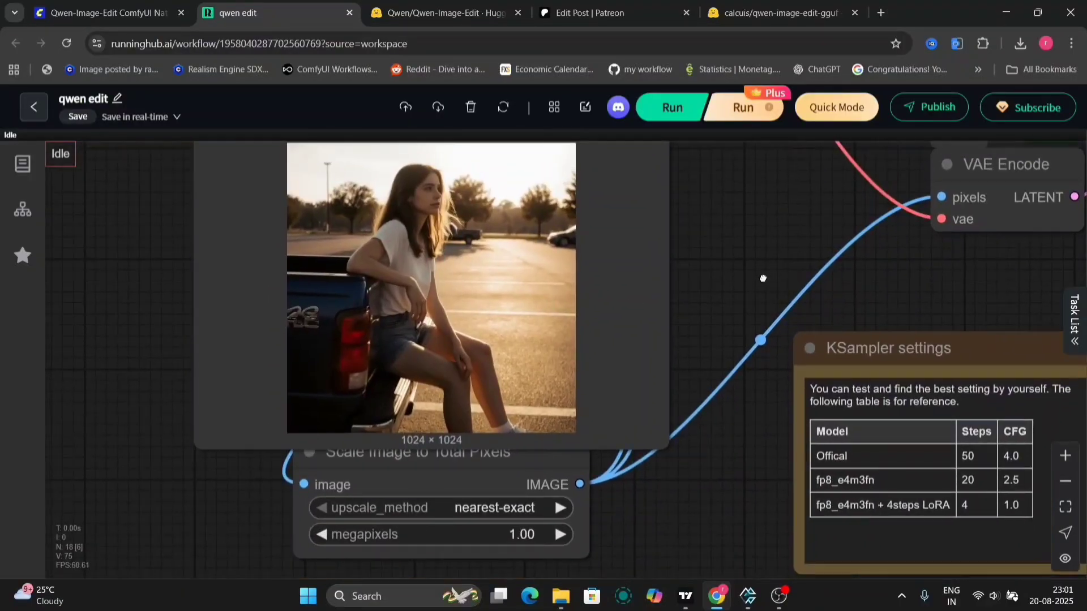
{"action": "scroll", "coordinate": [562, 252], "scroll_direction": "up", "scroll_amount": 5}
{"action": "left_click_drag", "start_coordinate": [562, 253], "coordinate": [317, 608]}
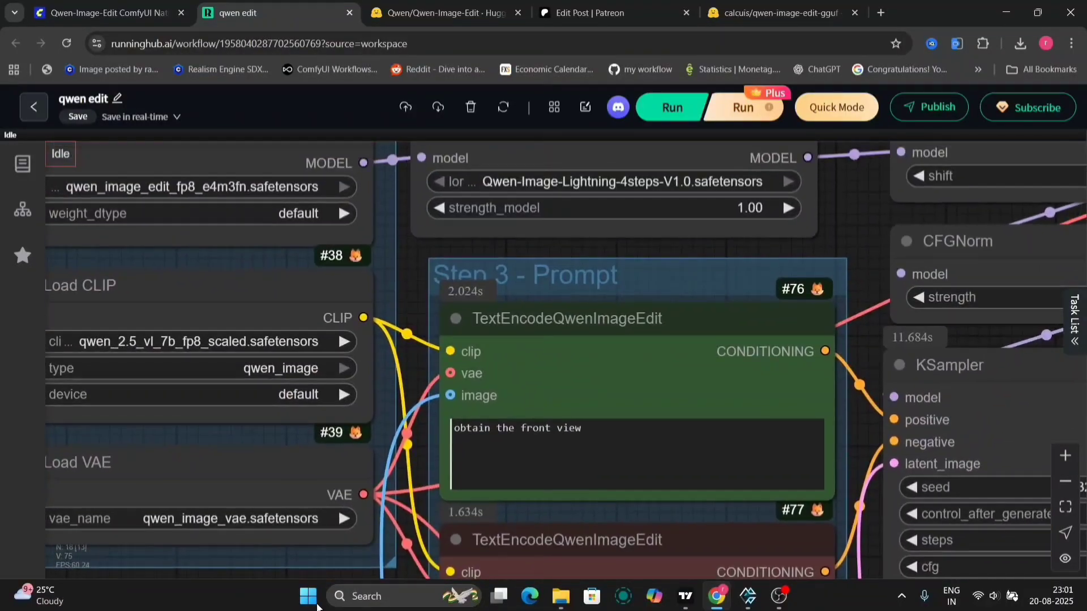
{"action": "scroll", "coordinate": [537, 450], "scroll_direction": "down", "scroll_amount": 6}
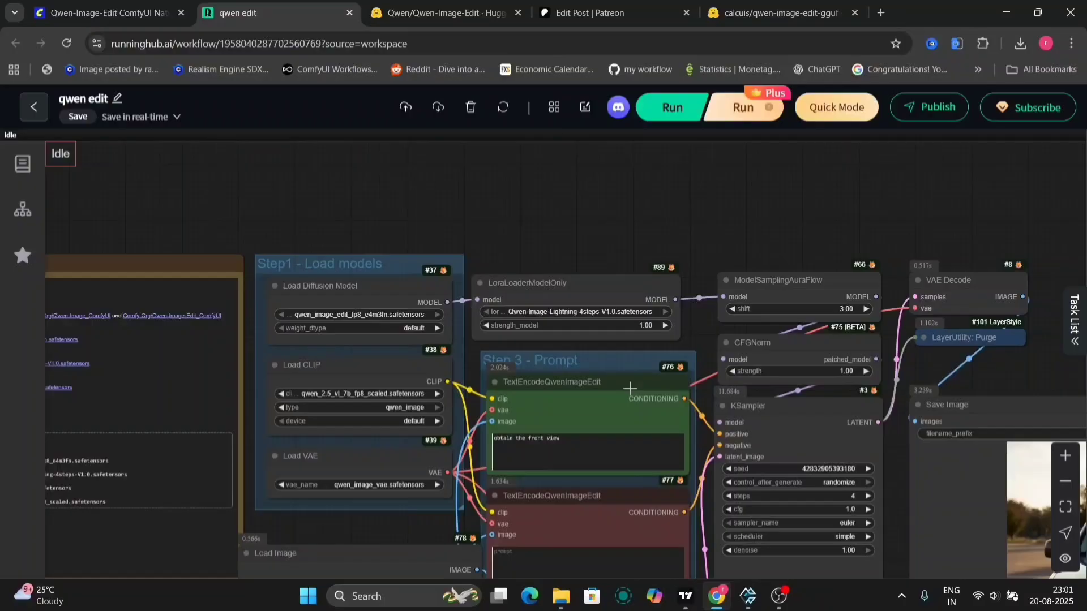
{"action": "left_click_drag", "start_coordinate": [453, 175], "coordinate": [335, 129]}
{"action": "scroll", "coordinate": [689, 317], "scroll_direction": "right", "scroll_amount": 5}
{"action": "scroll", "coordinate": [689, 316], "scroll_direction": "up", "scroll_amount": 4}
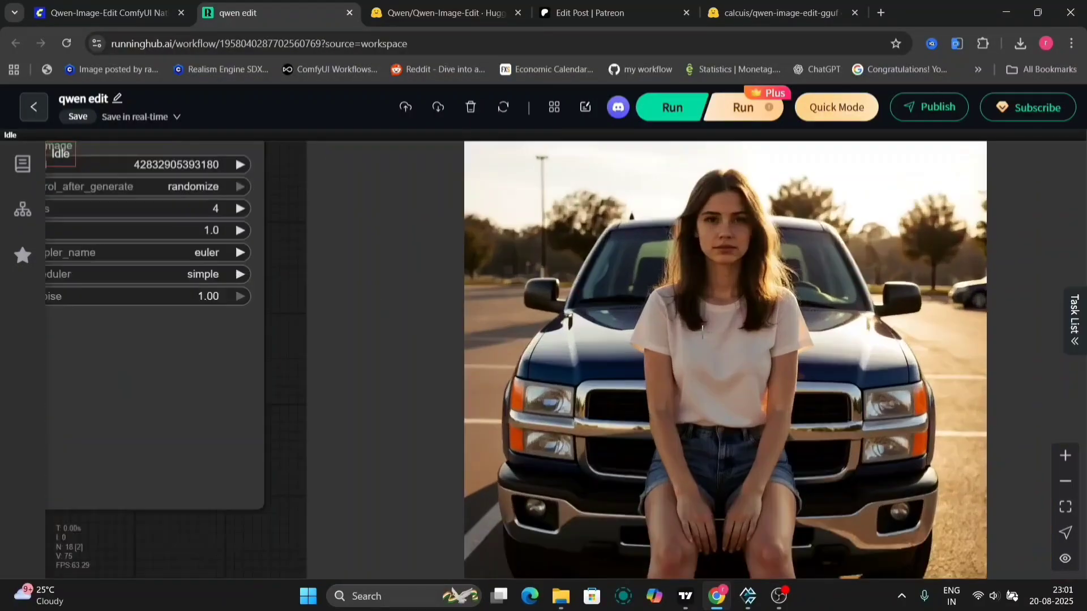
{"action": "scroll", "coordinate": [702, 329], "scroll_direction": "down", "scroll_amount": 2}
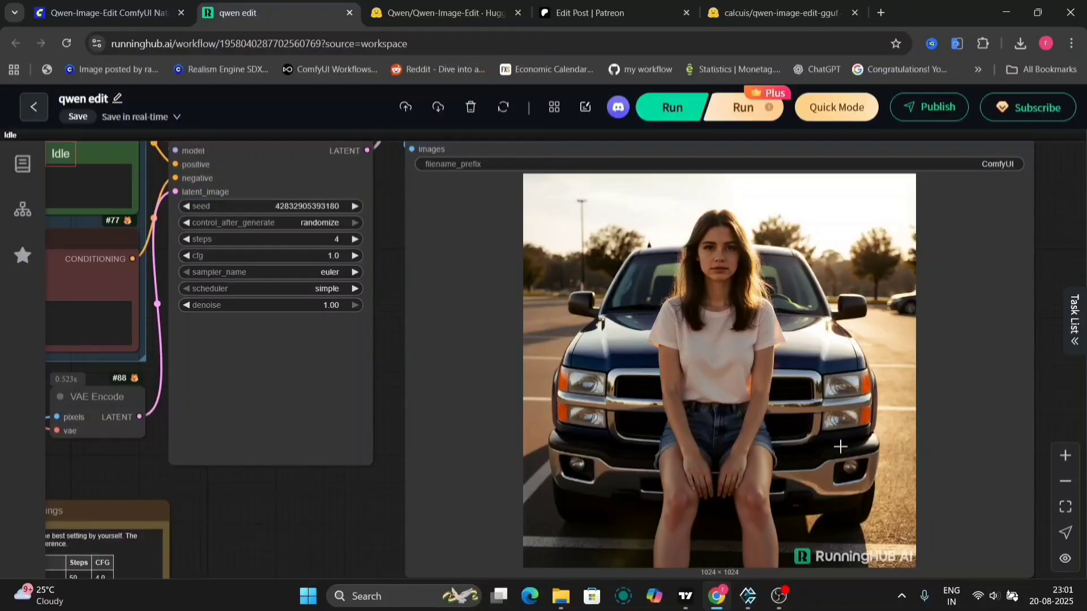
{"action": "scroll", "coordinate": [375, 487], "scroll_direction": "left", "scroll_amount": 10}
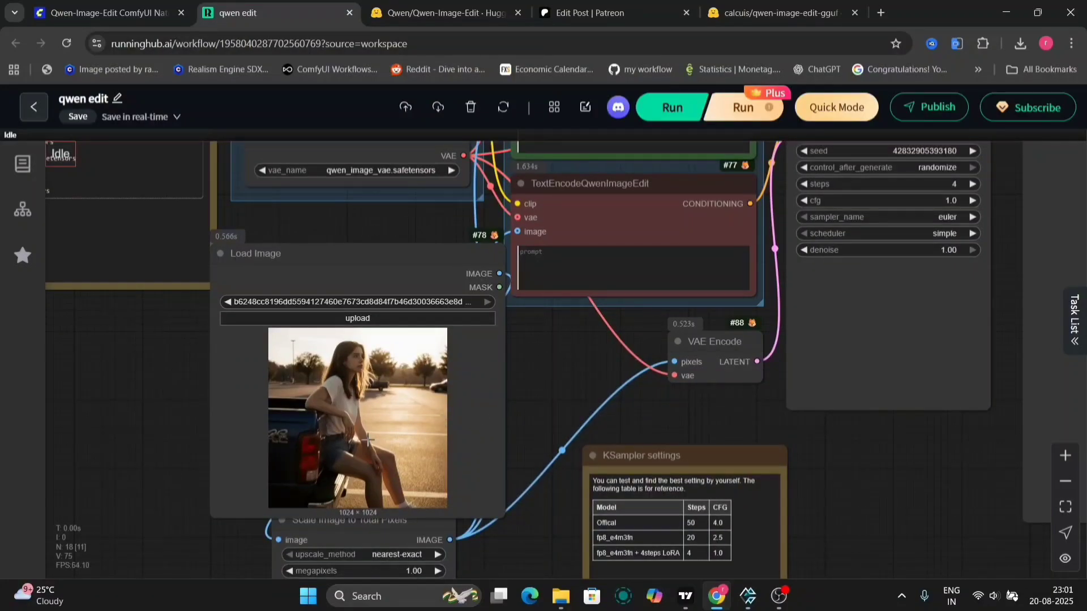
Step: Compare the input photo with the sampler values, checking the run in the Task List
{"action": "left_click_drag", "start_coordinate": [553, 412], "coordinate": [504, 583]}
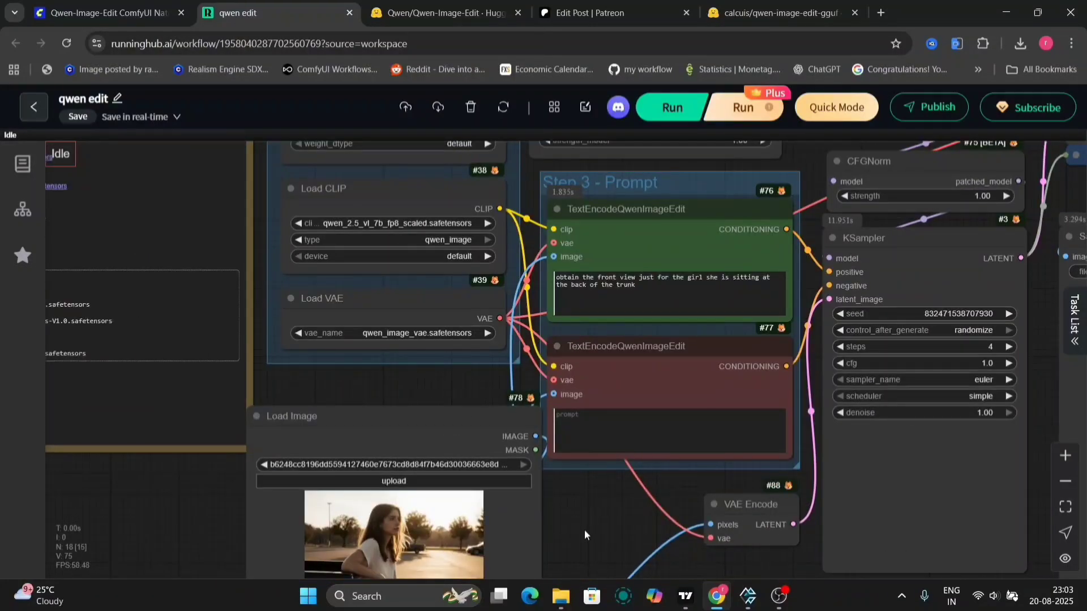
{"action": "left_click_drag", "start_coordinate": [584, 535], "coordinate": [636, 557]}
{"action": "scroll", "coordinate": [673, 367], "scroll_direction": "up", "scroll_amount": 4}
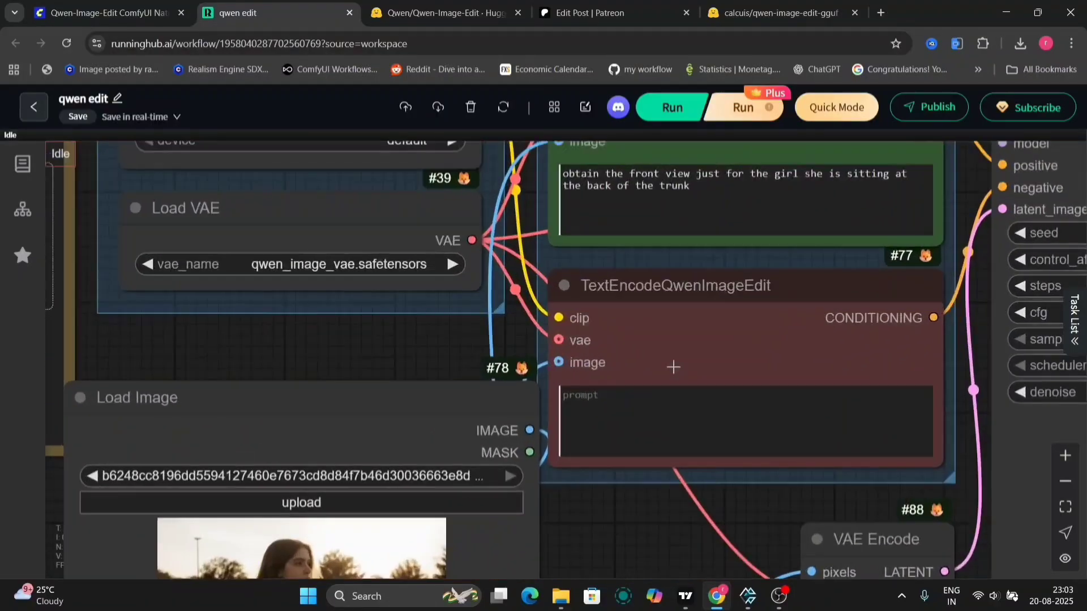
{"action": "scroll", "coordinate": [531, 339], "scroll_direction": "up", "scroll_amount": 3}
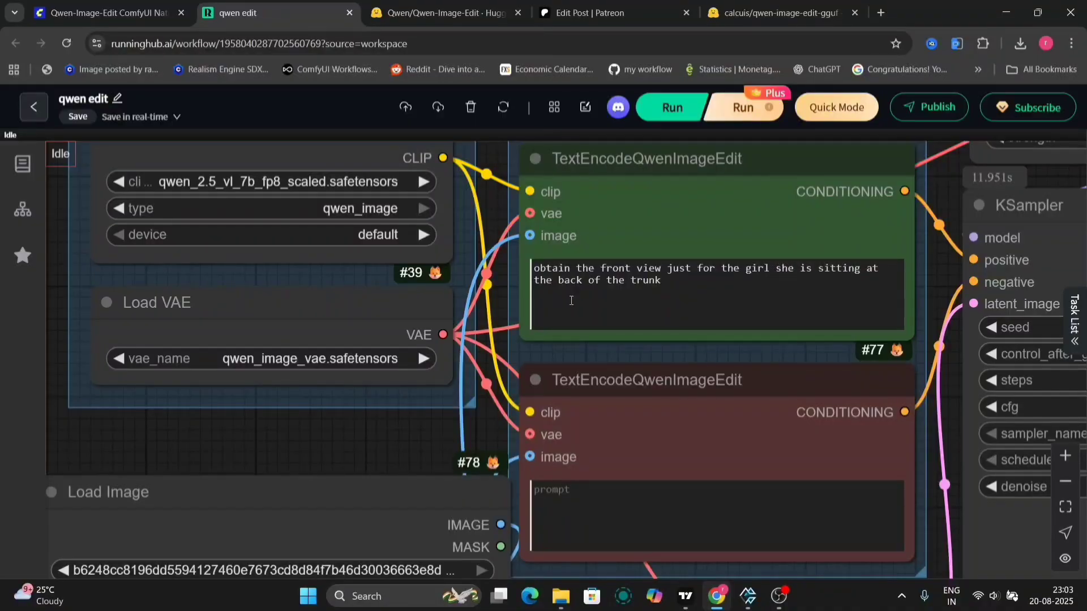
{"action": "scroll", "coordinate": [946, 372], "scroll_direction": "down", "scroll_amount": 10}
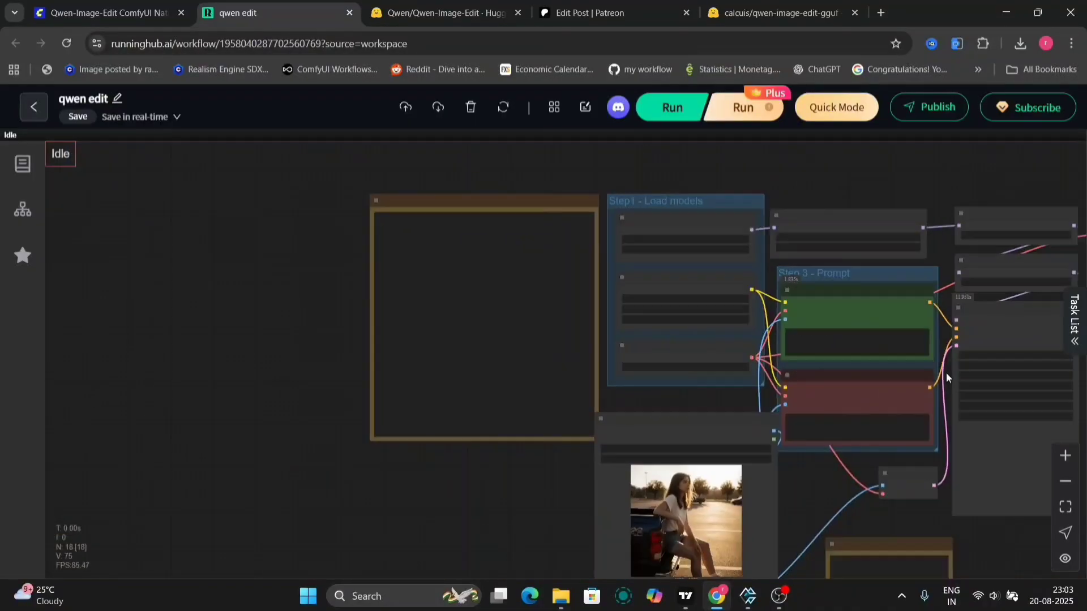
{"action": "left_click_drag", "start_coordinate": [945, 373], "coordinate": [300, 318]}
{"action": "scroll", "coordinate": [811, 362], "scroll_direction": "up", "scroll_amount": 6}
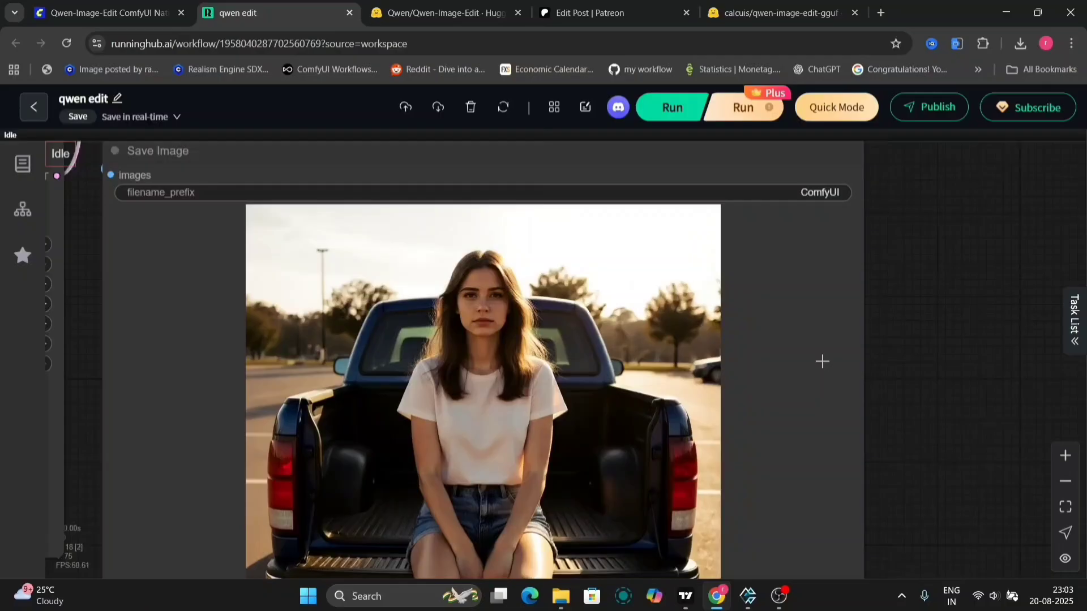
{"action": "left_click_drag", "start_coordinate": [945, 403], "coordinate": [997, 298]}
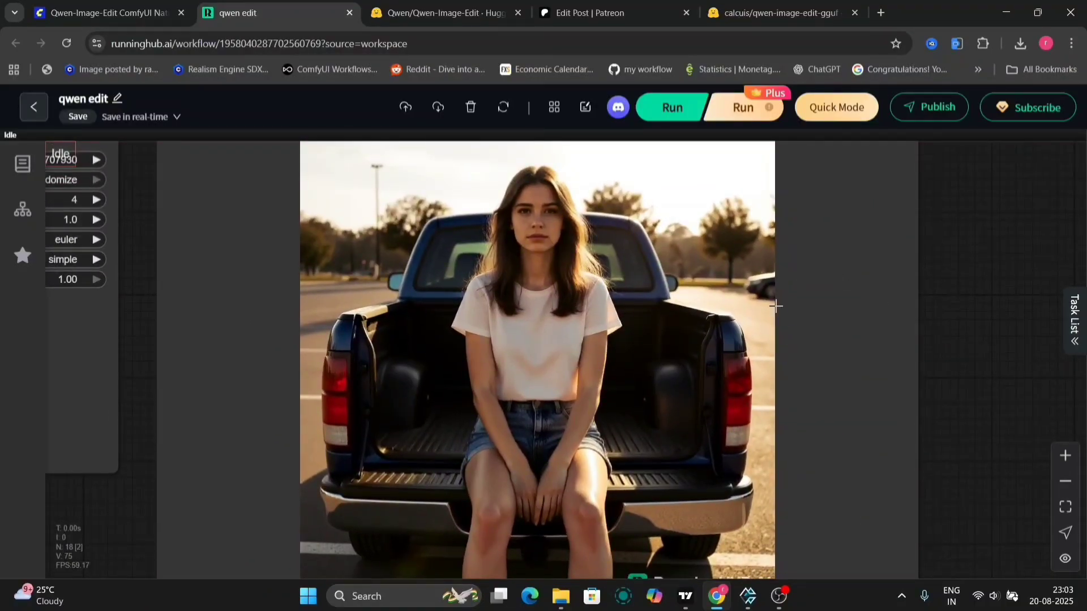
{"action": "left_click", "coordinate": [1073, 315]}
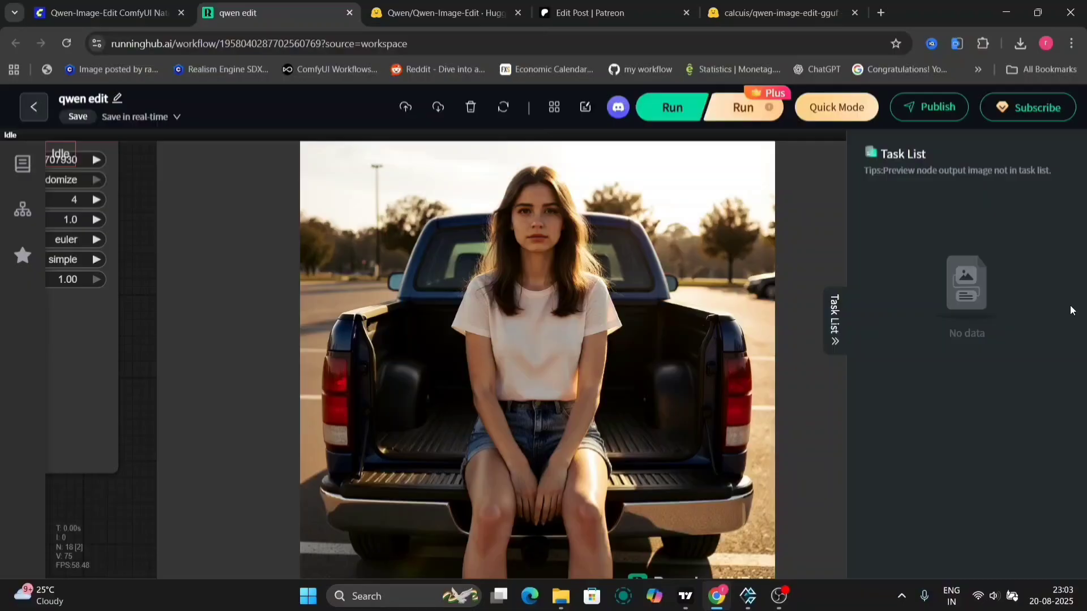
{"action": "left_click", "coordinate": [836, 316]}
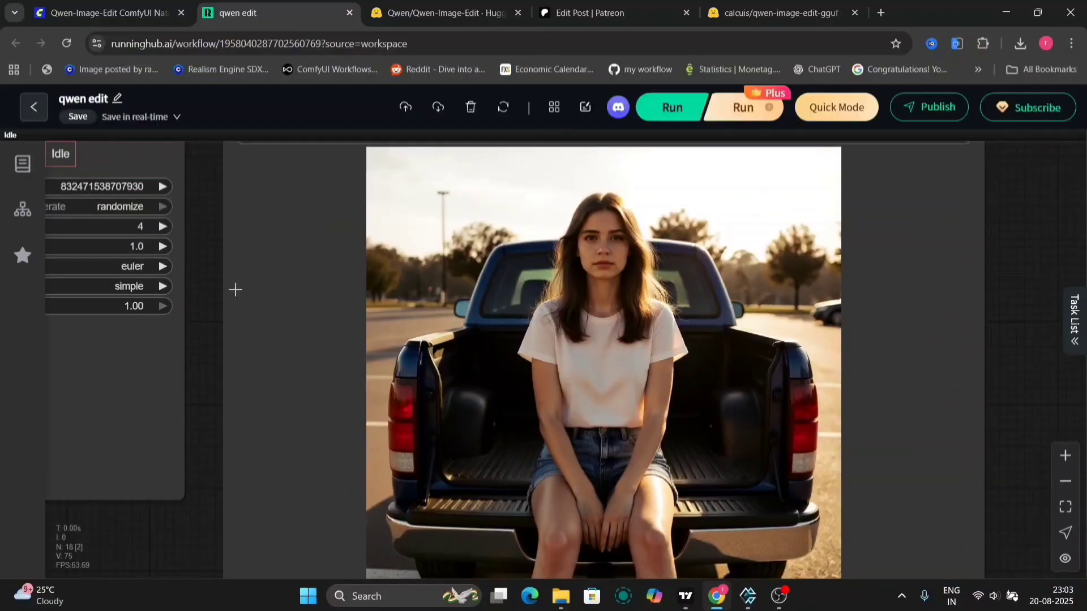
{"action": "left_click_drag", "start_coordinate": [198, 276], "coordinate": [558, 400]}
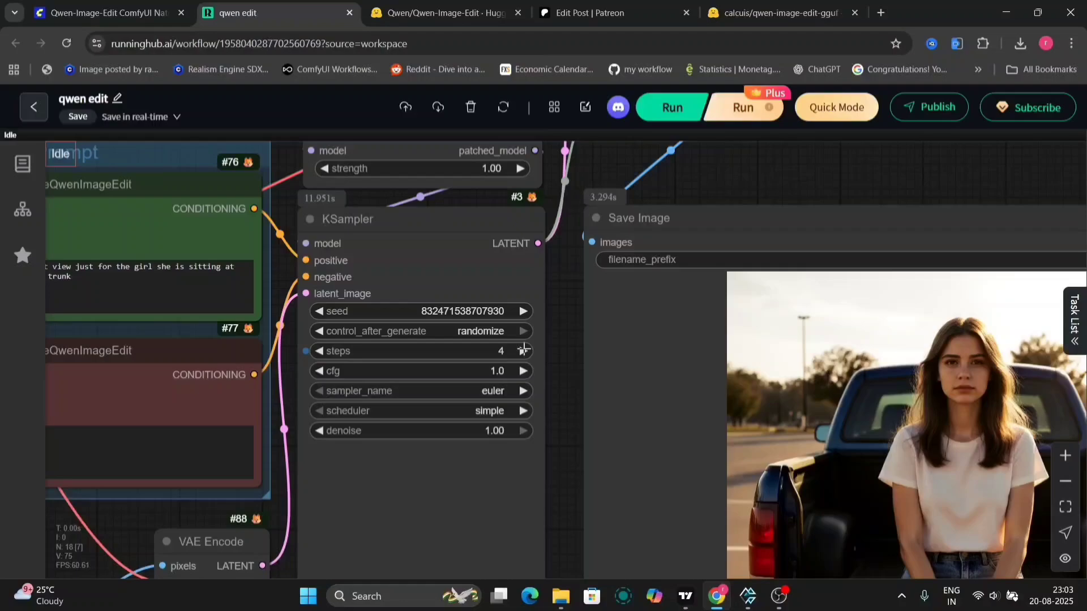
Step: Generate the 6-step tailgate image, which finishes in 00:21
{"action": "left_click", "coordinate": [666, 108]}
{"action": "left_click_drag", "start_coordinate": [583, 353], "coordinate": [710, 256]}
{"action": "left_click", "coordinate": [835, 317]}
{"action": "left_click_drag", "start_coordinate": [589, 323], "coordinate": [284, 300]}
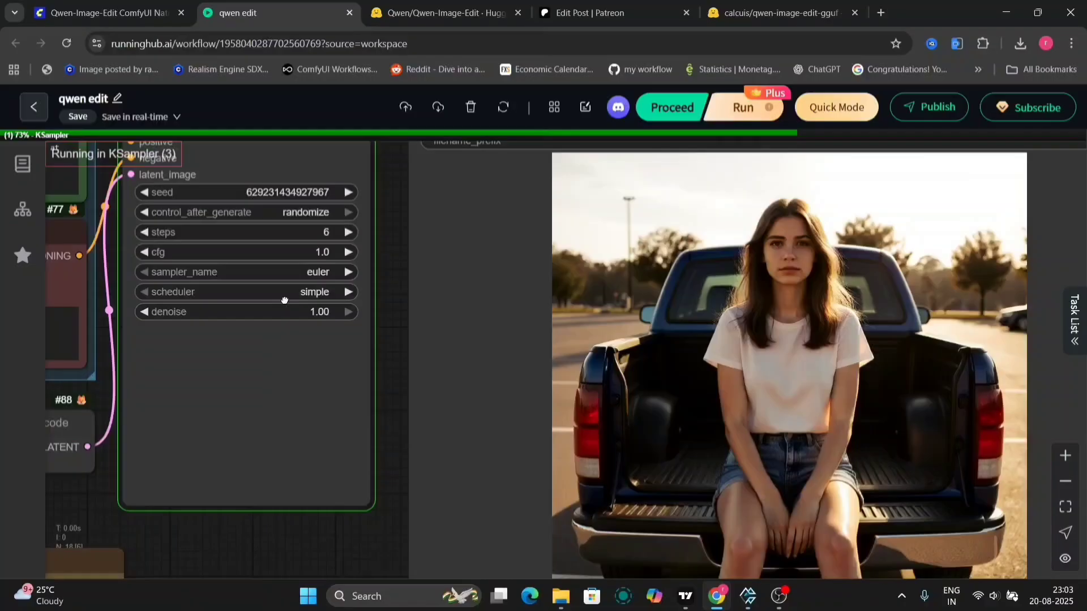
Step: Download the output as the ComfyUI_00004 PNG and open it from Chrome's downloads
{"action": "right_click", "coordinate": [577, 311]}
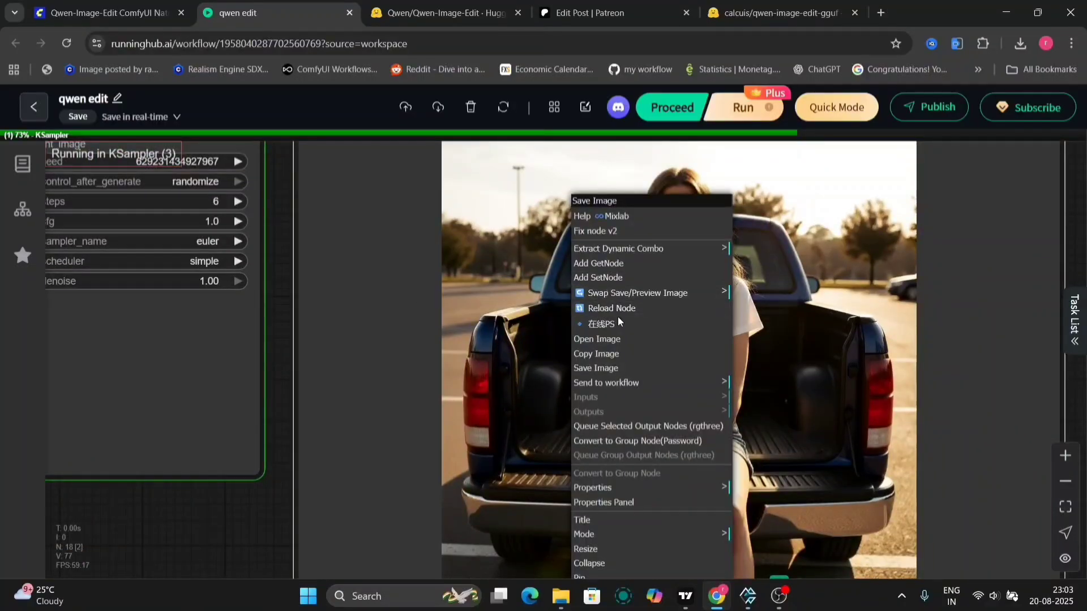
{"action": "left_click", "coordinate": [617, 368]}
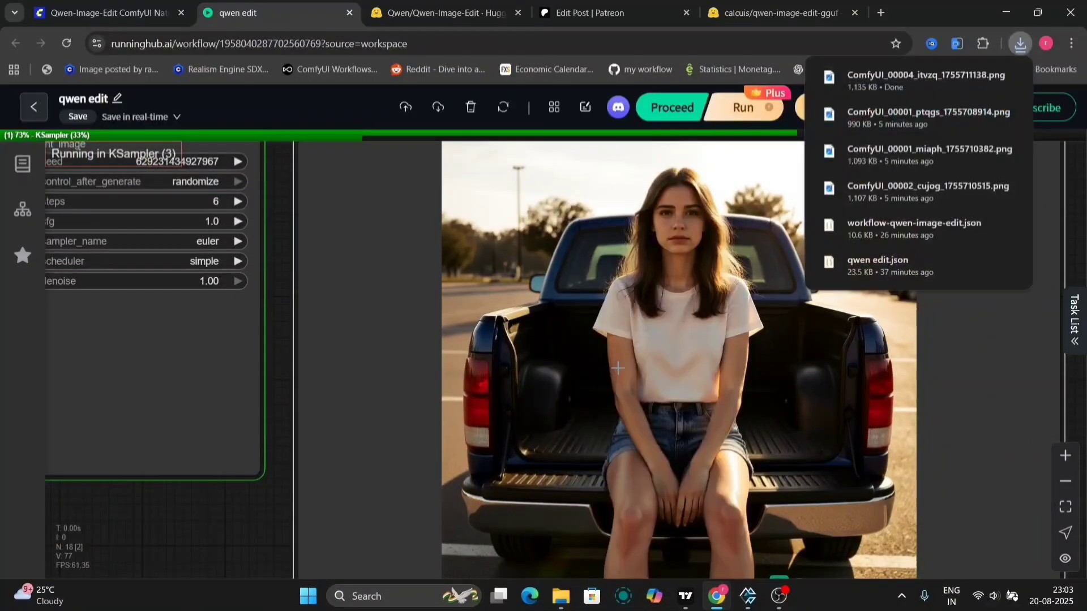
{"action": "left_click", "coordinate": [618, 368]}
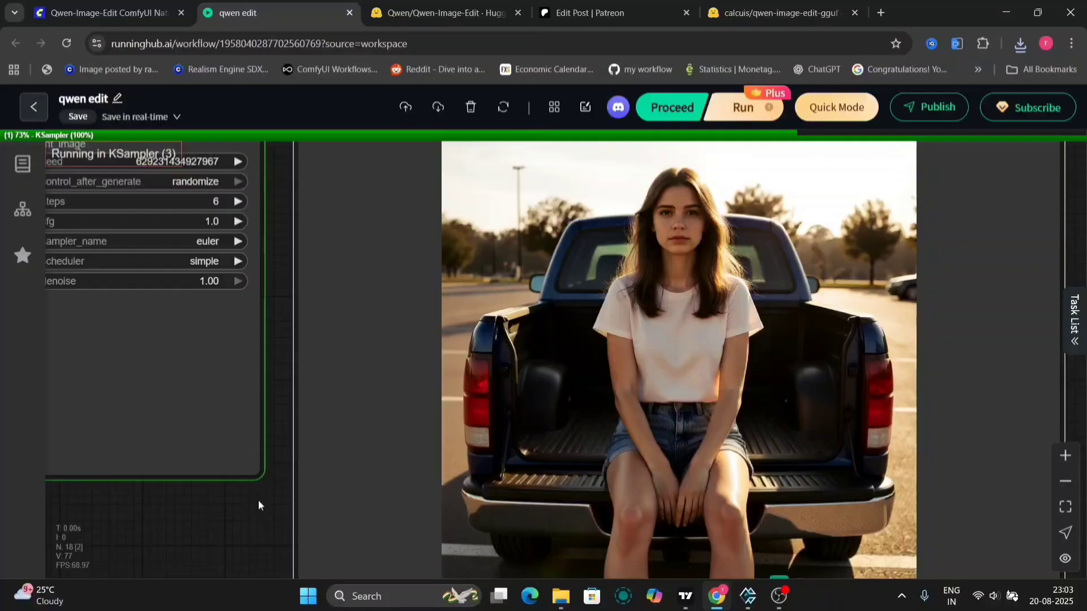
{"action": "left_click", "coordinate": [1020, 44]}
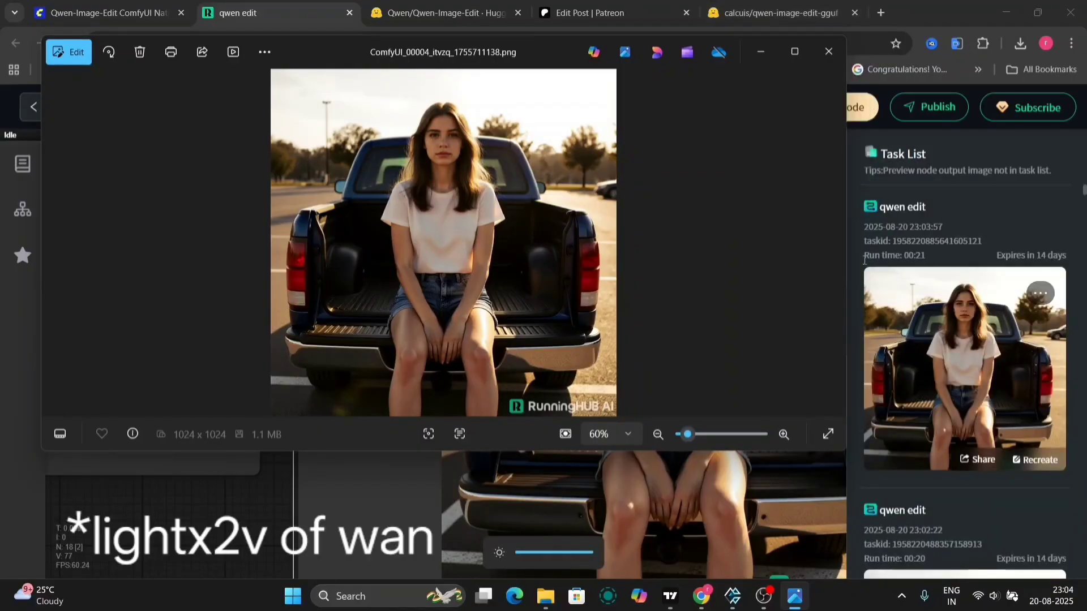
Step: Return to the workflow in the browser and close the generation task list
{"action": "left_click", "coordinate": [807, 469]}
{"action": "left_click", "coordinate": [835, 328]}
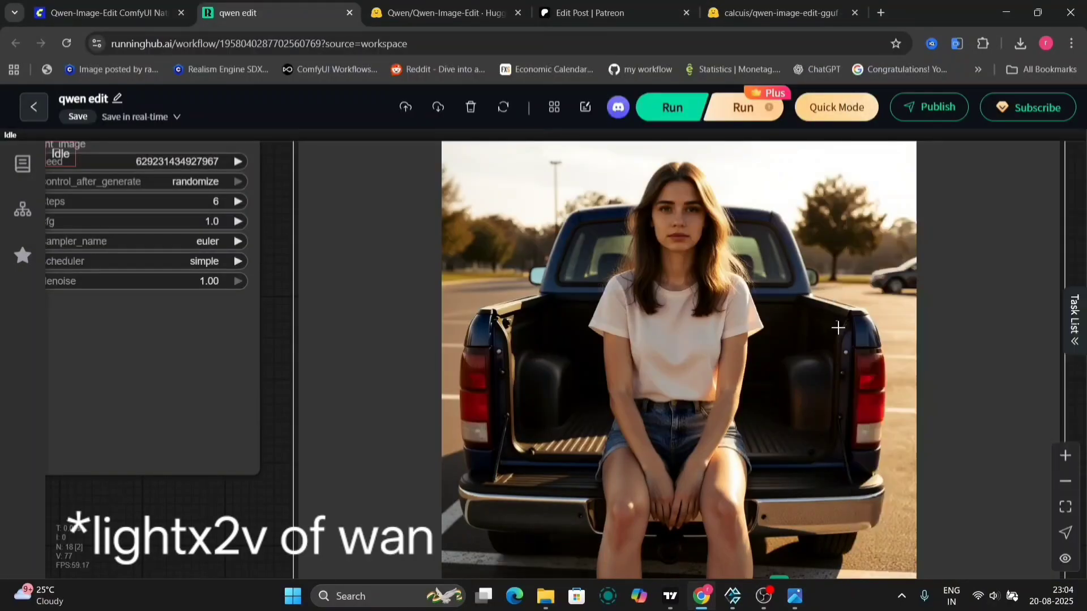
{"action": "scroll", "coordinate": [1073, 383], "scroll_direction": "right", "scroll_amount": 4}
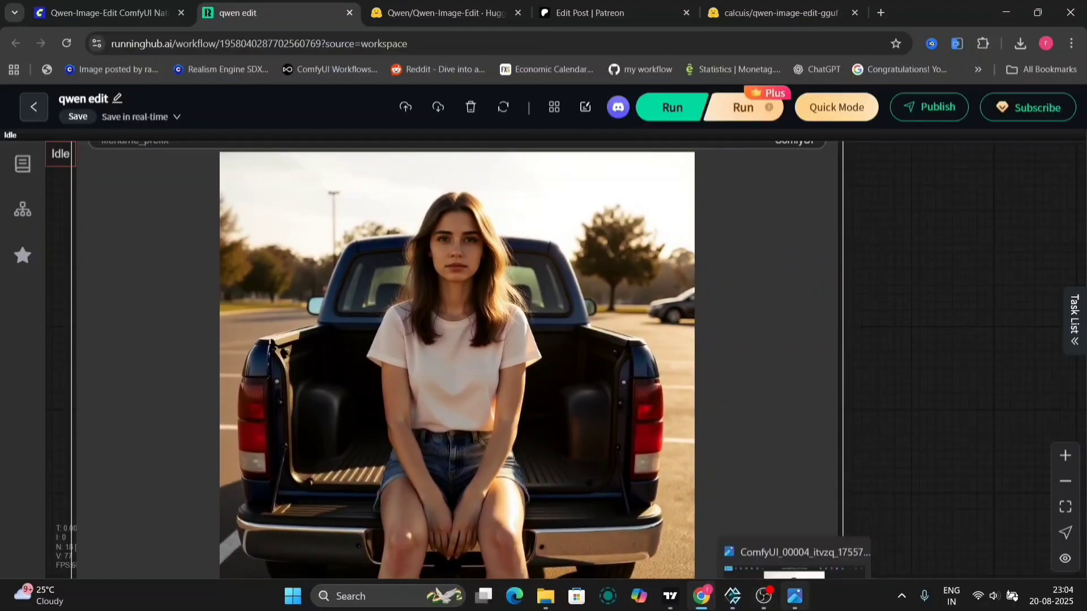
Step: Open ComfyUI_00004 in Photos and size the viewer beside the workflow output
{"action": "left_click", "coordinate": [795, 596]}
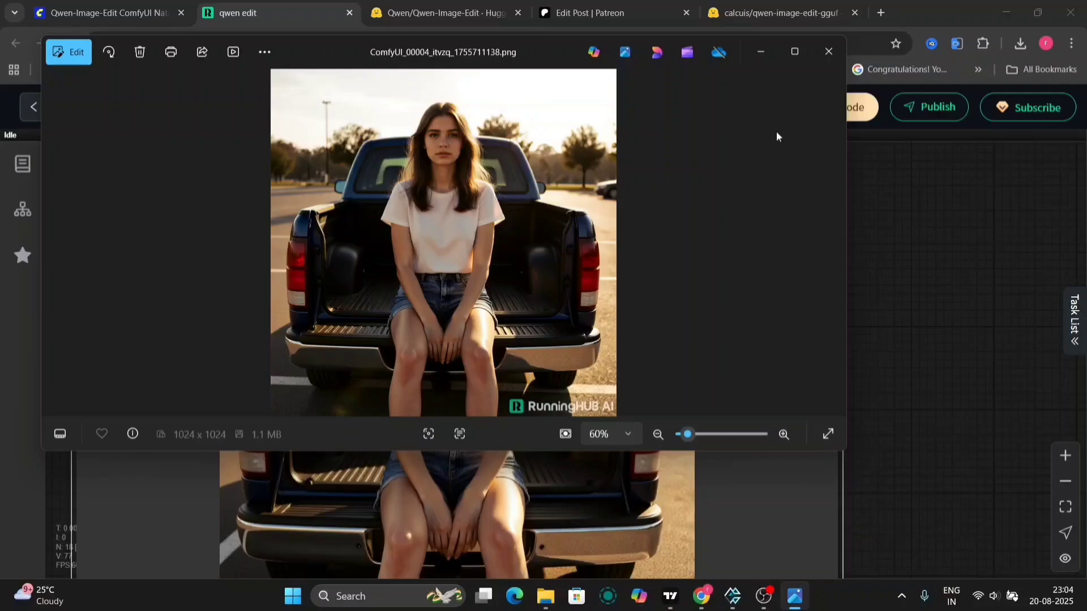
{"action": "left_click_drag", "start_coordinate": [848, 155], "coordinate": [418, 235]}
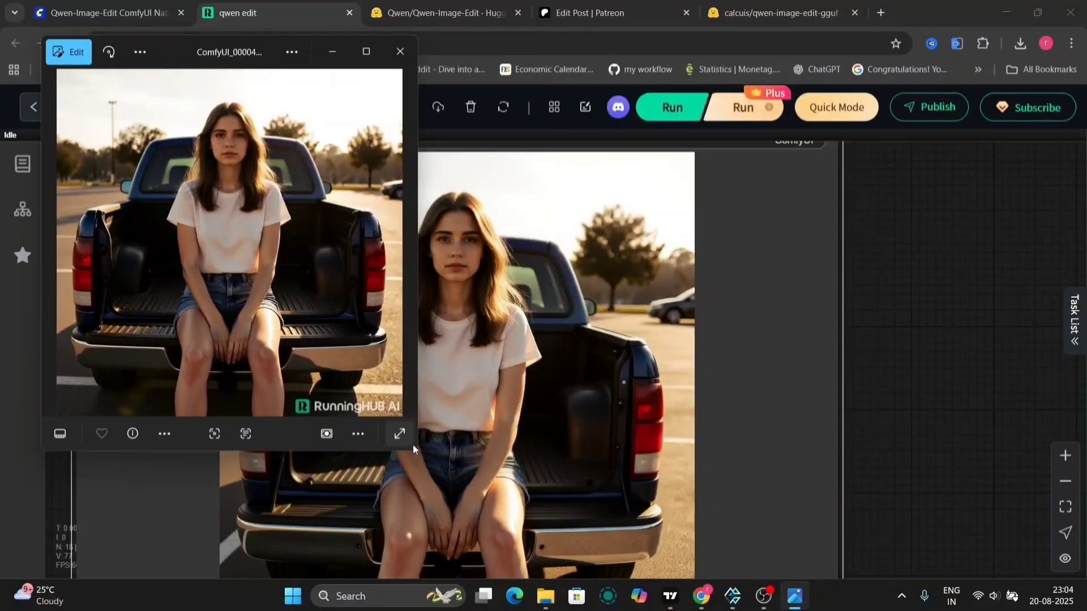
{"action": "left_click_drag", "start_coordinate": [417, 450], "coordinate": [612, 575]}
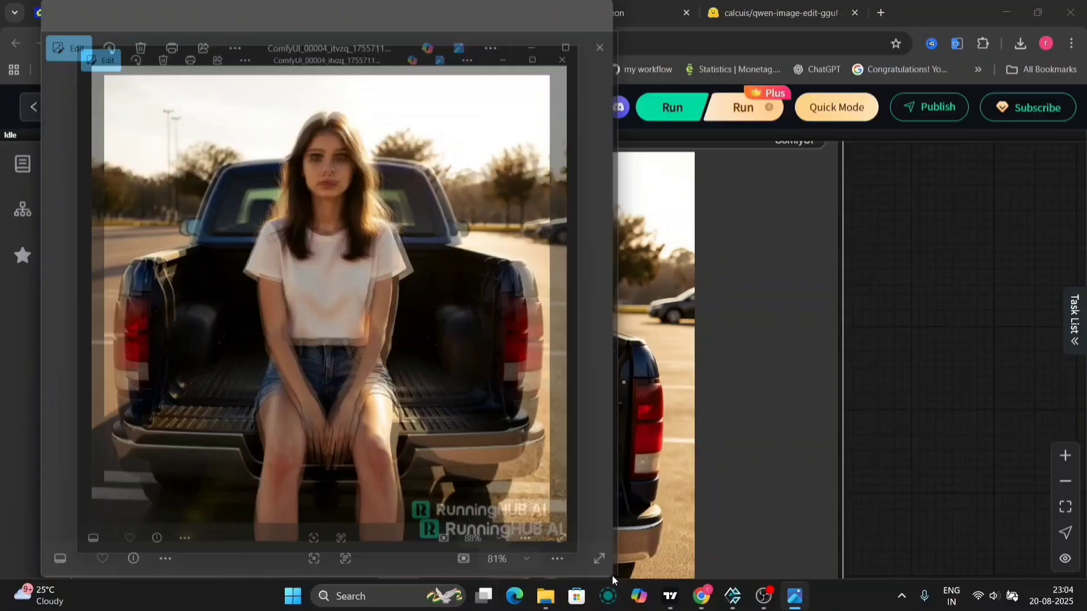
{"action": "left_click_drag", "start_coordinate": [342, 17], "coordinate": [812, 71]}
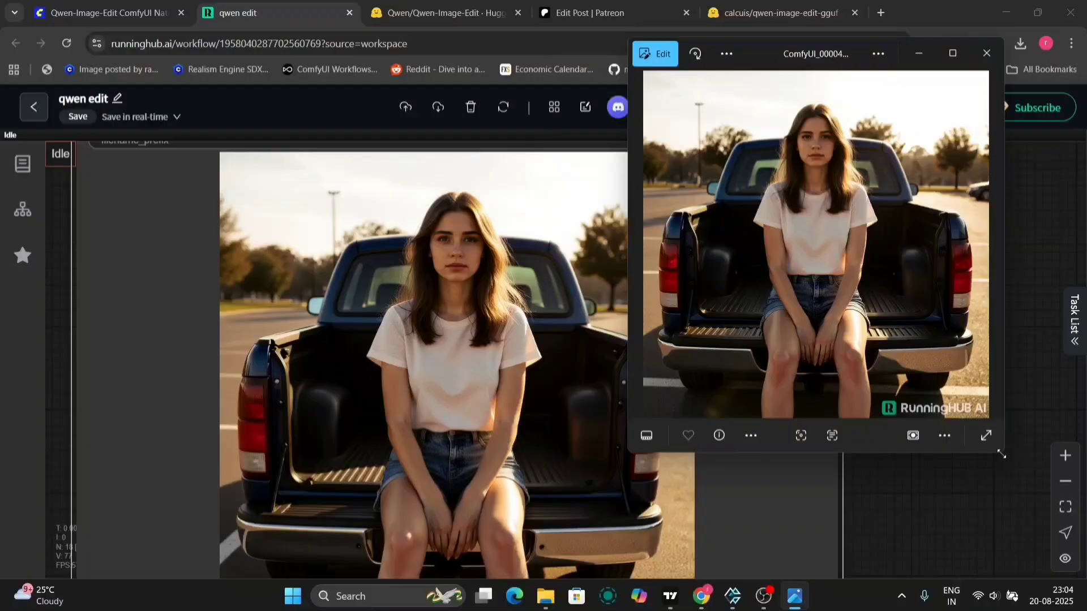
{"action": "left_click_drag", "start_coordinate": [1000, 454], "coordinate": [1048, 578]}
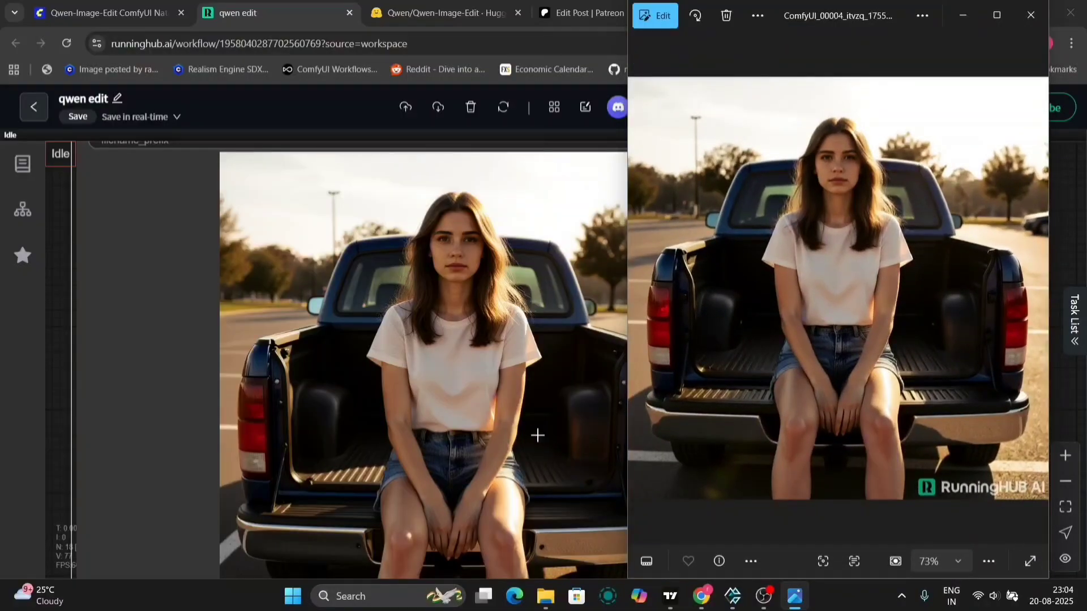
{"action": "scroll", "coordinate": [532, 432], "scroll_direction": "up", "scroll_amount": 3}
{"action": "scroll", "coordinate": [532, 432], "scroll_direction": "down", "scroll_amount": 3}
Step: Bring the canvas forward and look over the Hugging Face Qwen-Image-Edit model page
{"action": "left_click_drag", "start_coordinate": [456, 272], "coordinate": [457, 400]}
{"action": "key", "text": "ctrl+Tab"}
{"action": "scroll", "coordinate": [596, 436], "scroll_direction": "up", "scroll_amount": 2}
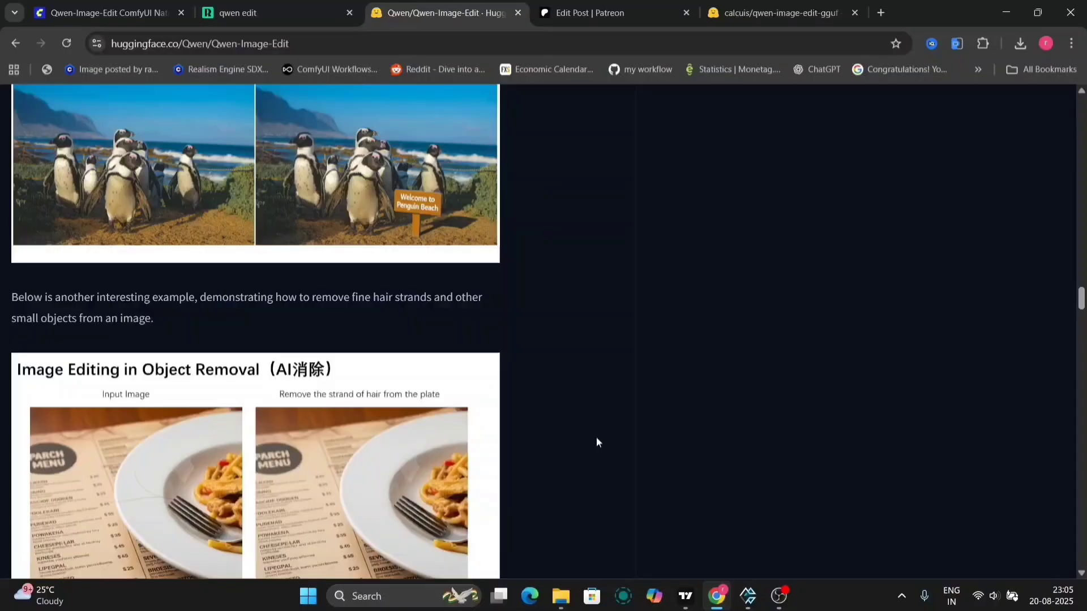
{"action": "scroll", "coordinate": [596, 436], "scroll_direction": "down", "scroll_amount": 2}
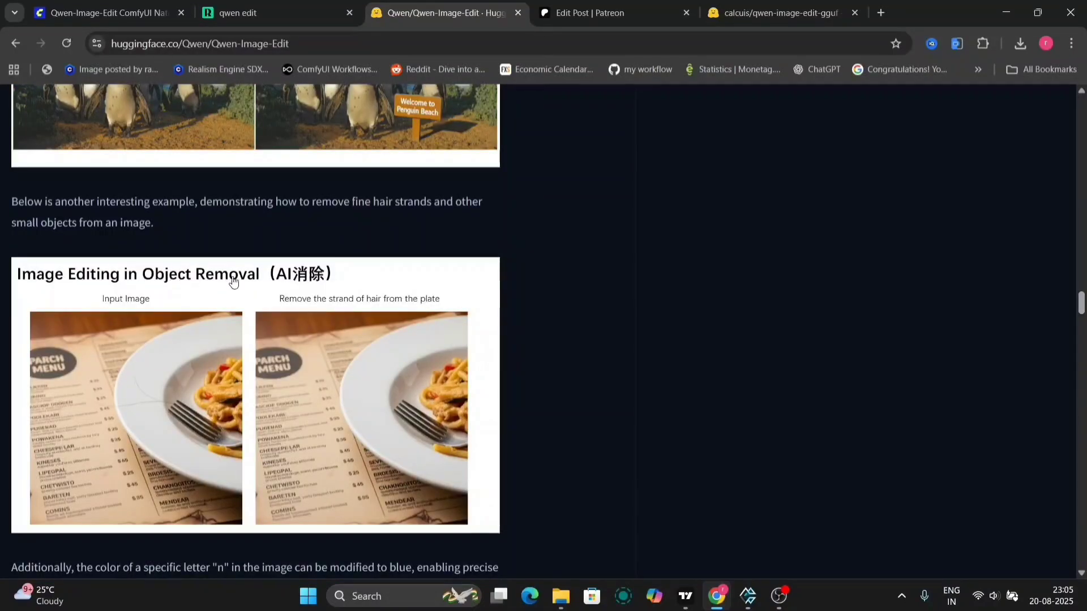
Step: Back in qwen edit, zoom around the Load Image, prompt and Save Image nodes
{"action": "left_click", "coordinate": [262, 3]}
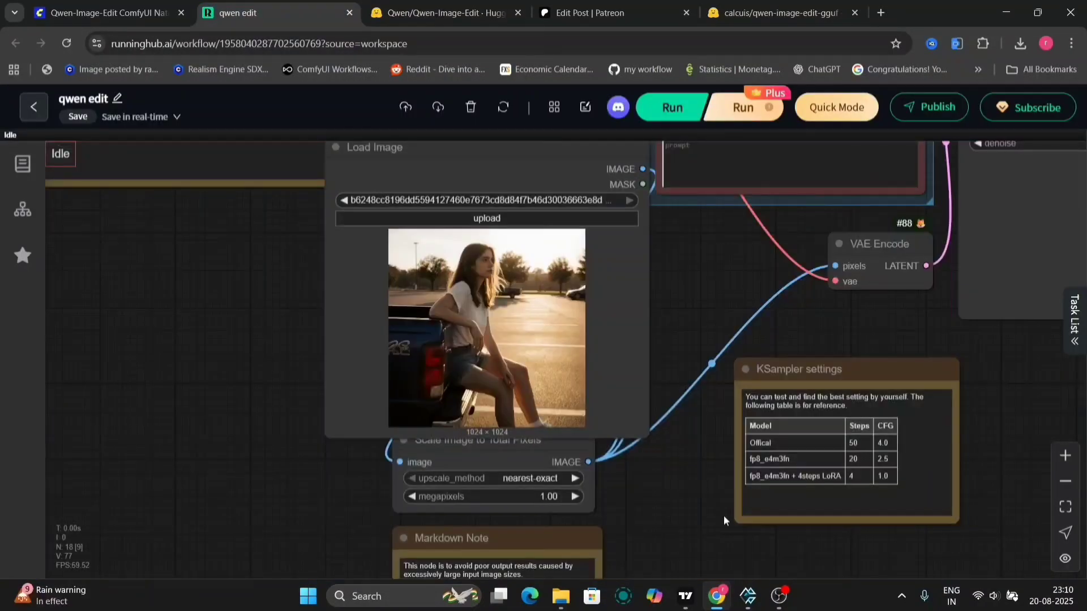
{"action": "mouse_move", "coordinate": [781, 600]}
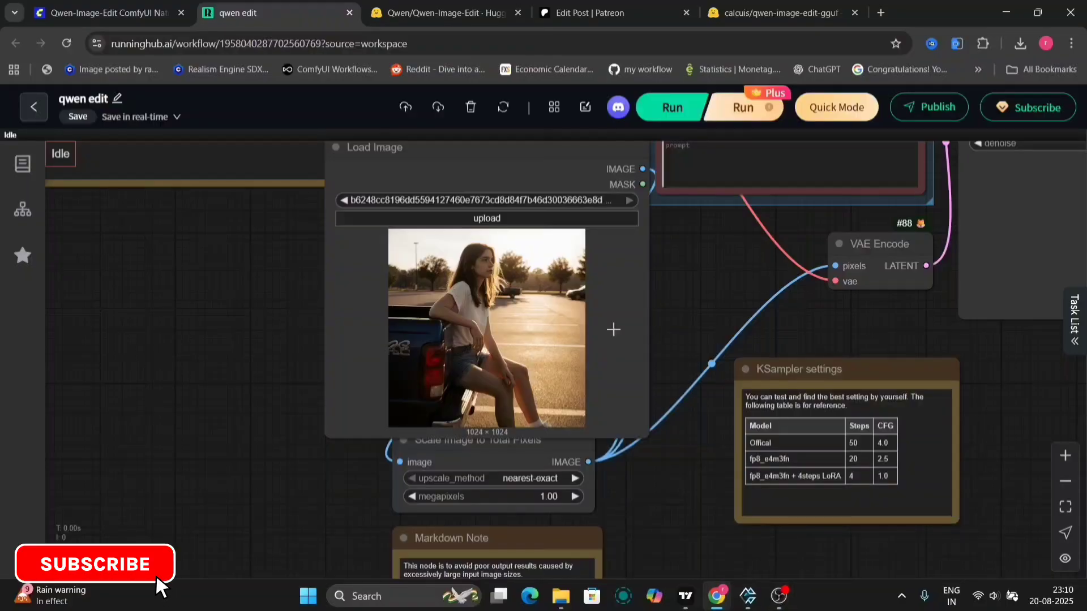
{"action": "scroll", "coordinate": [618, 328], "scroll_direction": "up", "scroll_amount": 5}
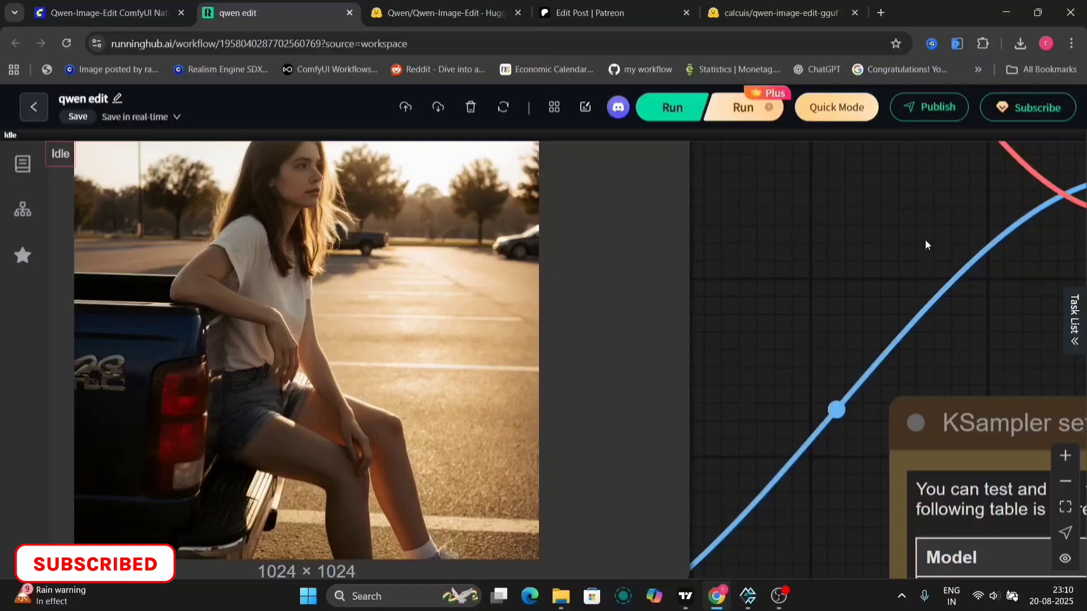
{"action": "scroll", "coordinate": [679, 568], "scroll_direction": "down", "scroll_amount": 5}
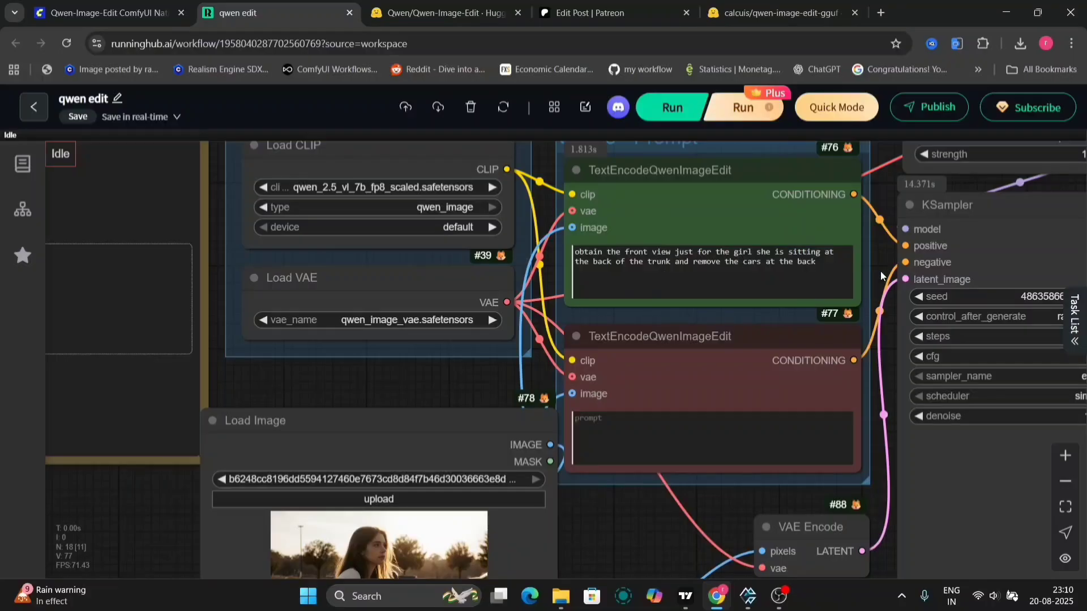
{"action": "scroll", "coordinate": [880, 270], "scroll_direction": "down", "scroll_amount": 5}
{"action": "left_click_drag", "start_coordinate": [881, 270], "coordinate": [764, 351]}
{"action": "scroll", "coordinate": [733, 334], "scroll_direction": "up", "scroll_amount": 2}
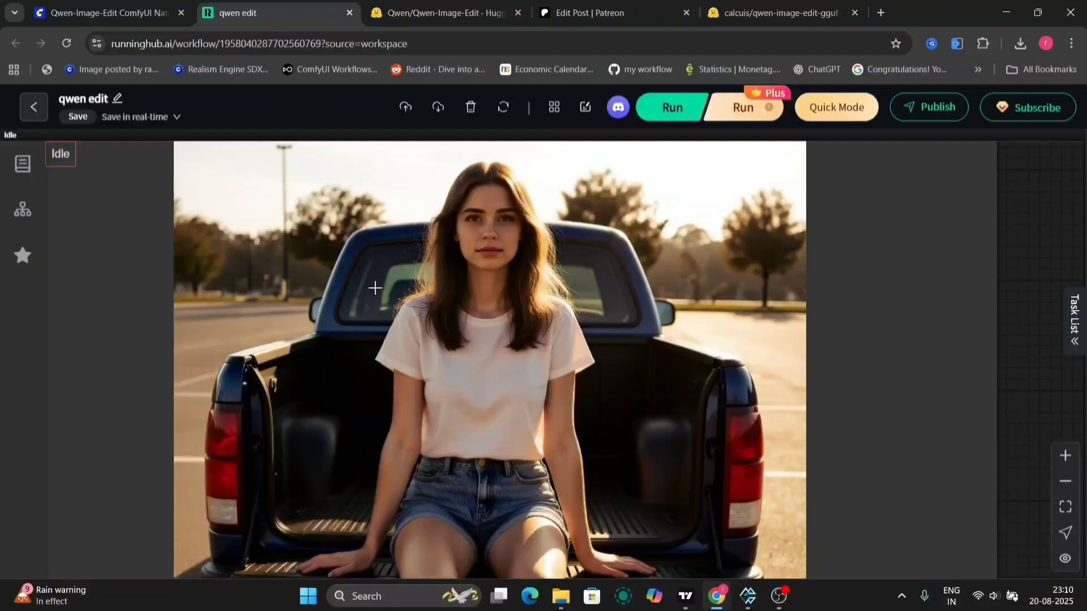
{"action": "scroll", "coordinate": [475, 460], "scroll_direction": "down", "scroll_amount": 5}
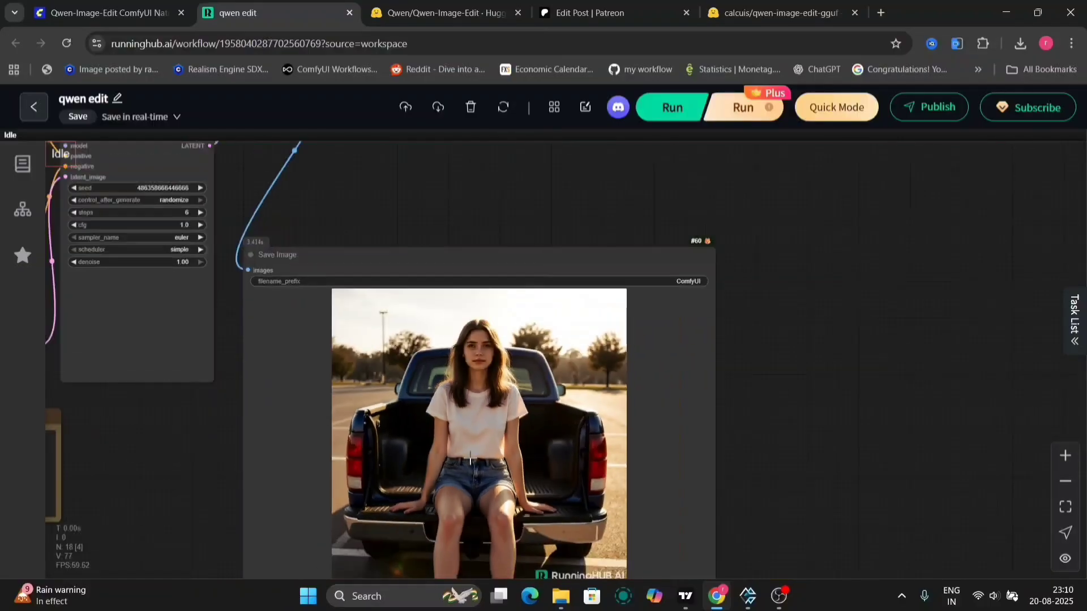
Step: Download the front-view tailgate image from the Save Image node
{"action": "right_click", "coordinate": [512, 441]}
{"action": "left_click", "coordinate": [556, 371]}
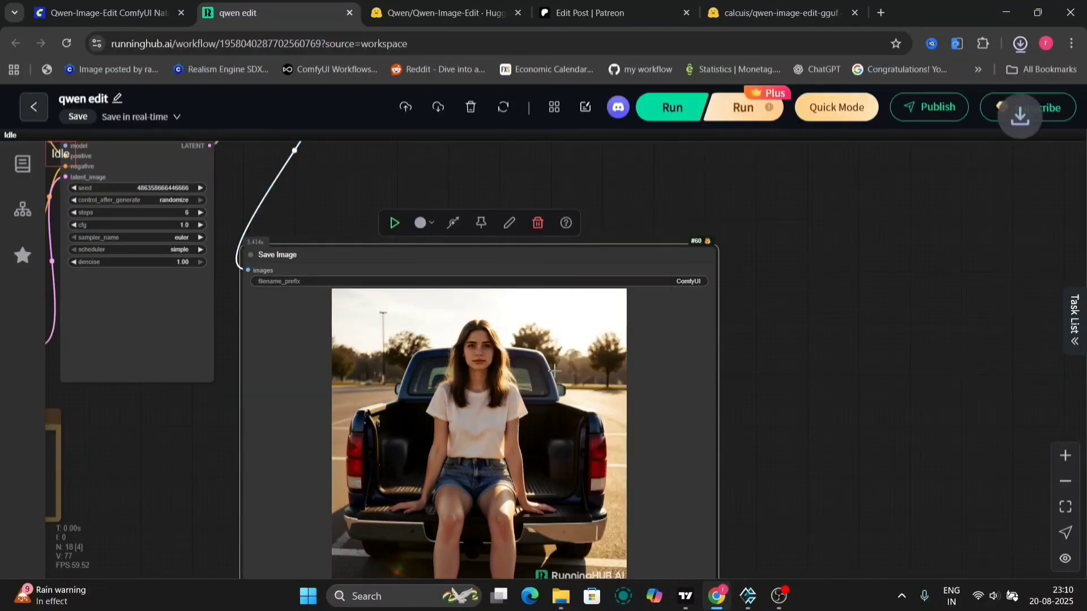
{"action": "left_click_drag", "start_coordinate": [265, 428], "coordinate": [551, 316]}
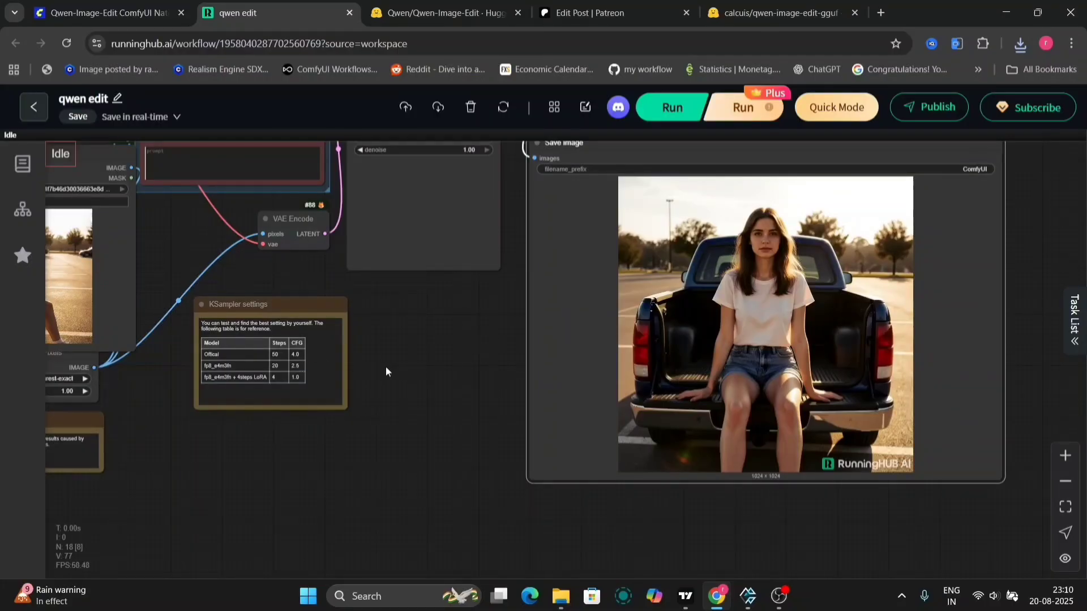
Step: Save the black-car output image, then pan back to the prompt and KSampler nodes
{"action": "left_click_drag", "start_coordinate": [389, 369], "coordinate": [627, 420]}
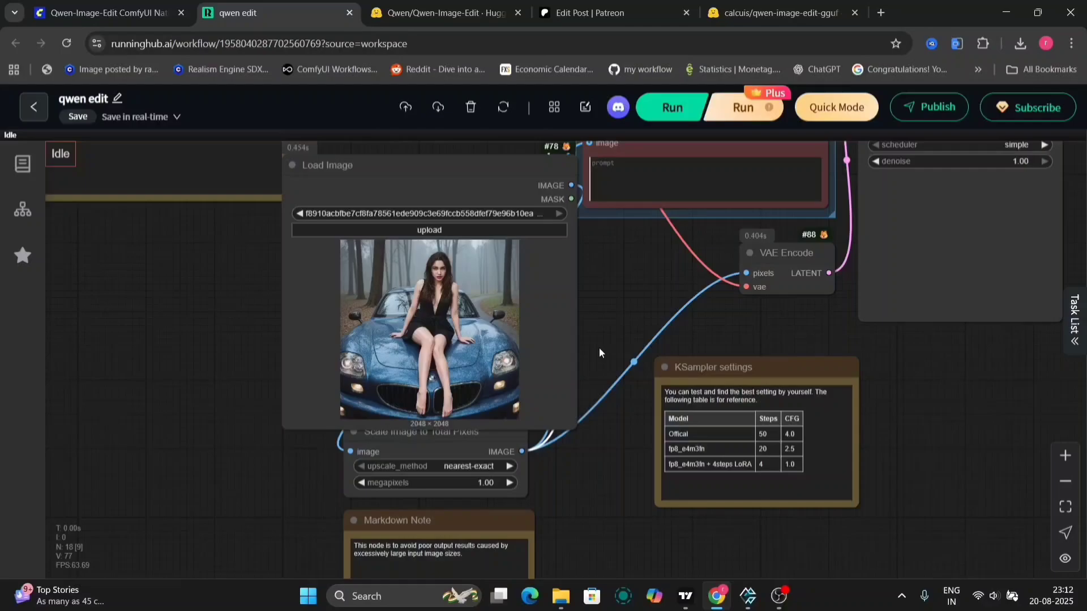
{"action": "scroll", "coordinate": [599, 348], "scroll_direction": "up", "scroll_amount": 5}
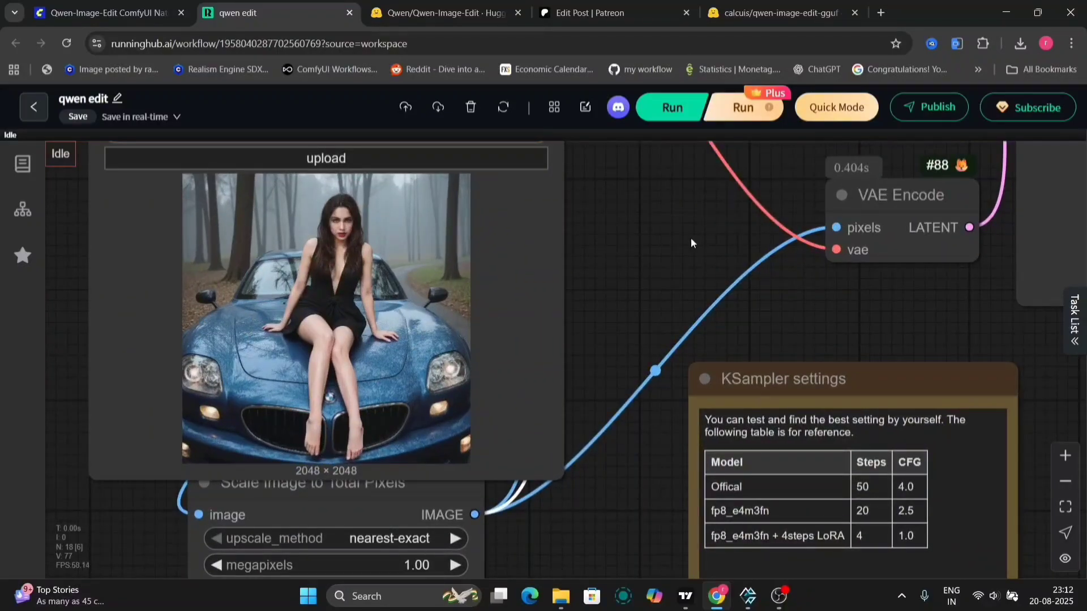
{"action": "scroll", "coordinate": [690, 243], "scroll_direction": "up", "scroll_amount": 5}
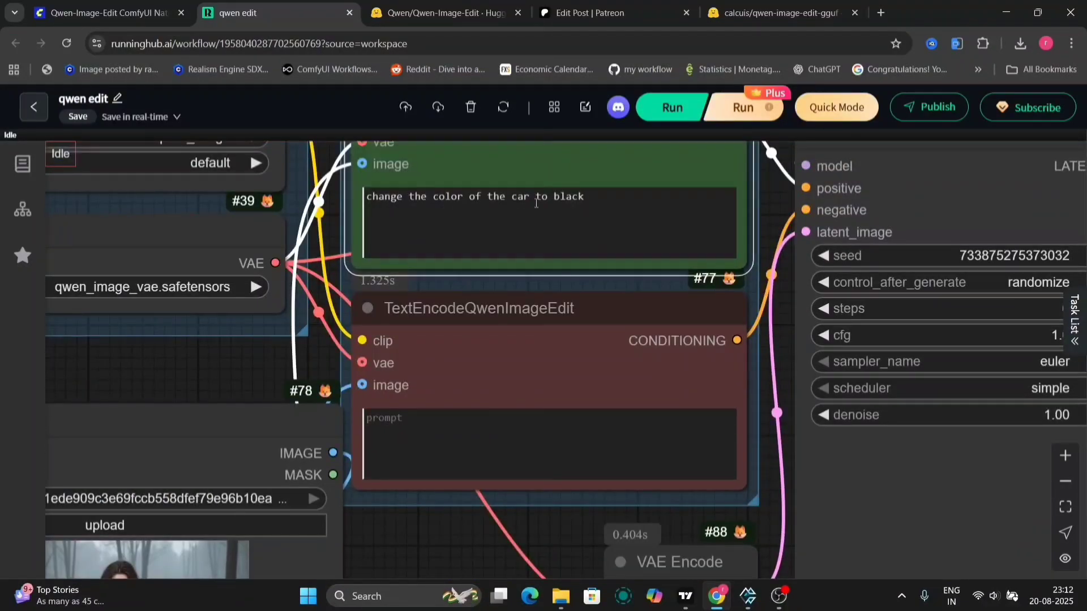
{"action": "scroll", "coordinate": [450, 554], "scroll_direction": "down", "scroll_amount": 5}
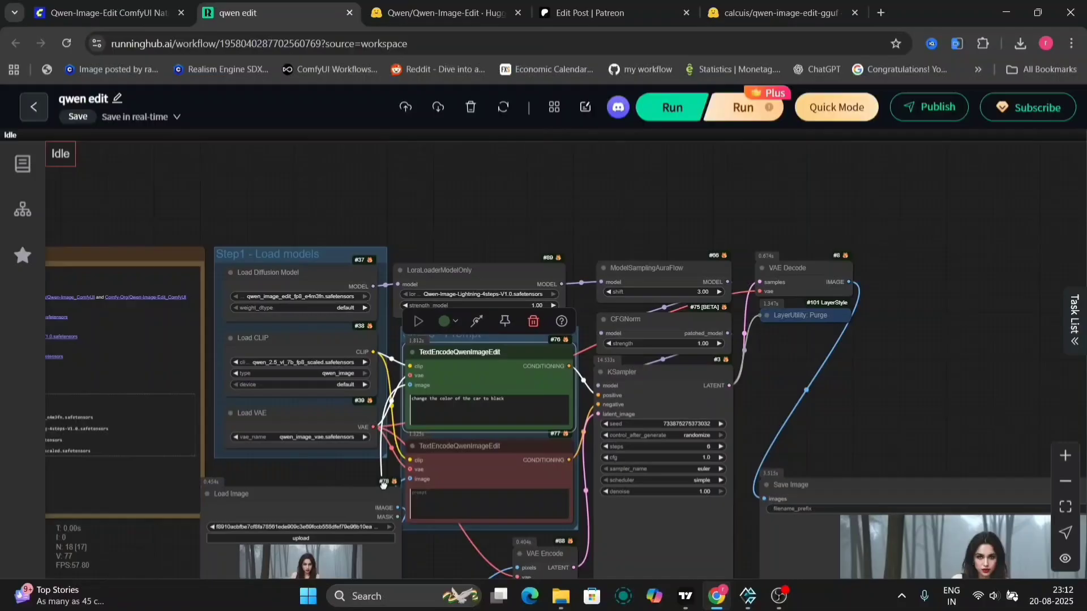
{"action": "scroll", "coordinate": [650, 294], "scroll_direction": "up", "scroll_amount": 6}
{"action": "scroll", "coordinate": [649, 293], "scroll_direction": "up", "scroll_amount": 2}
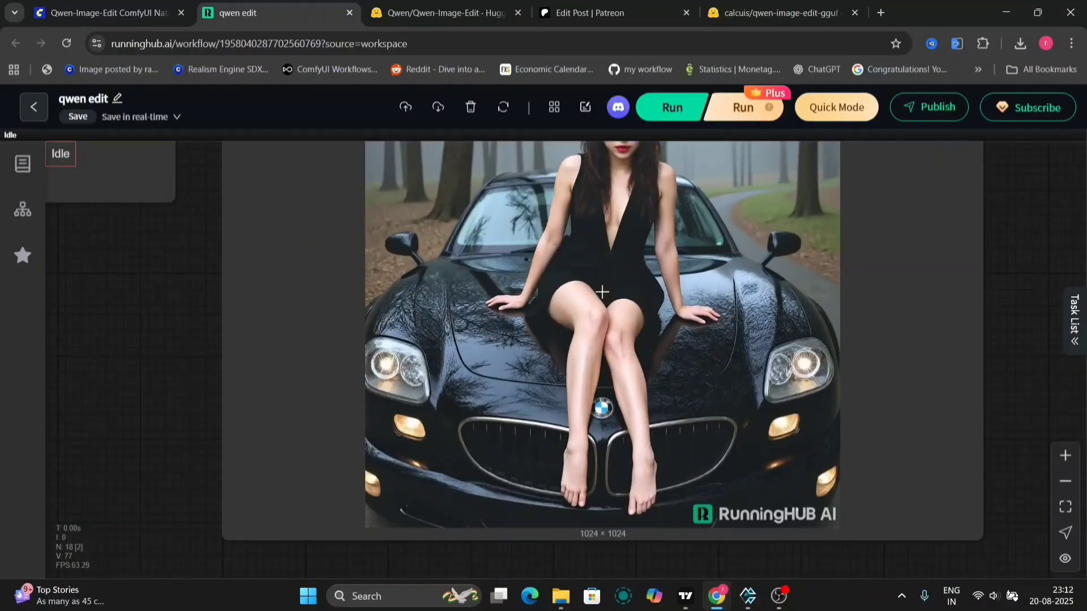
{"action": "left_click", "coordinate": [626, 320]}
{"action": "right_click", "coordinate": [626, 320]}
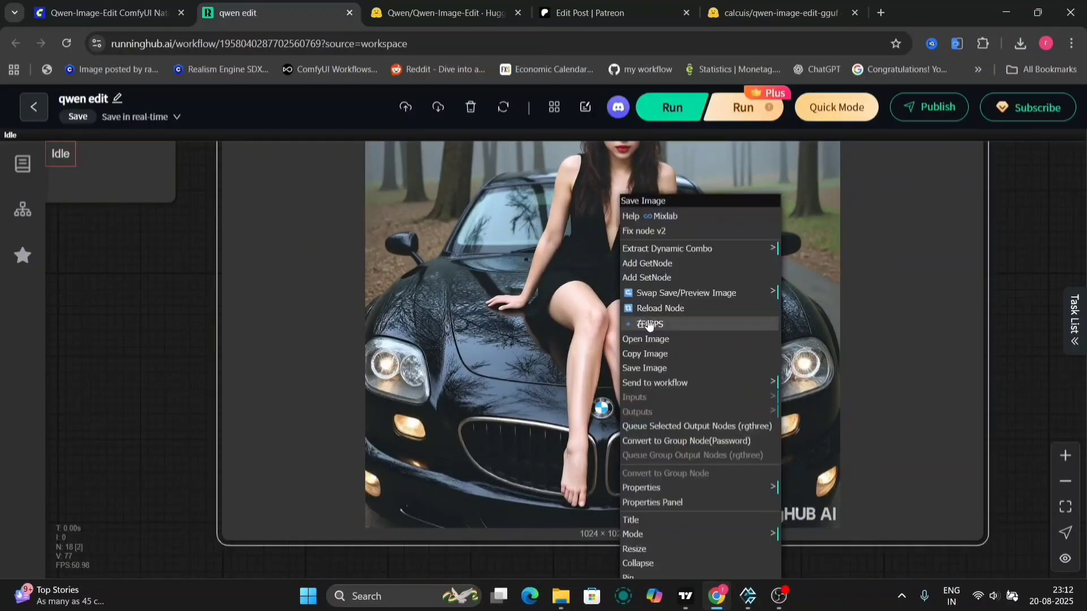
{"action": "left_click", "coordinate": [672, 368]}
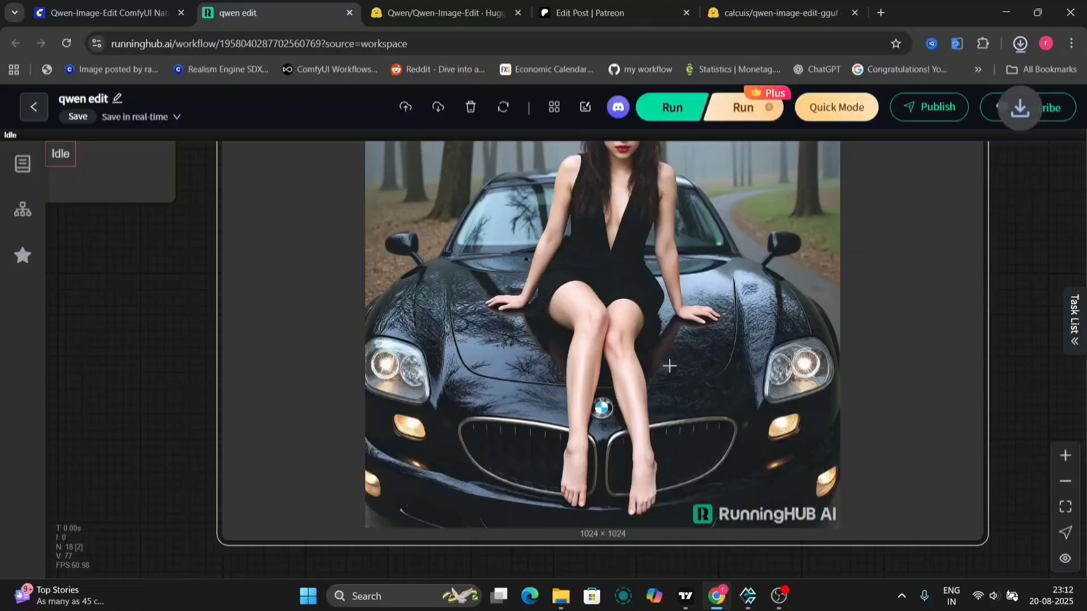
{"action": "left_click_drag", "start_coordinate": [134, 352], "coordinate": [800, 454]}
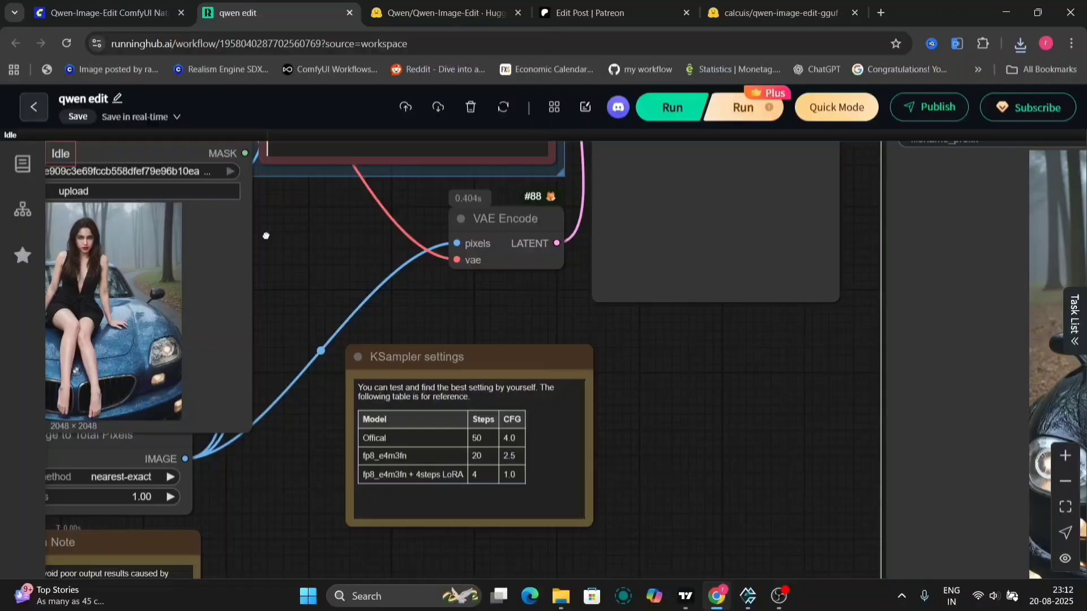
{"action": "left_click_drag", "start_coordinate": [267, 240], "coordinate": [542, 514]}
Step: Append ',change the color of the dress to red' to the edit prompt
{"action": "left_click", "coordinate": [737, 226]}
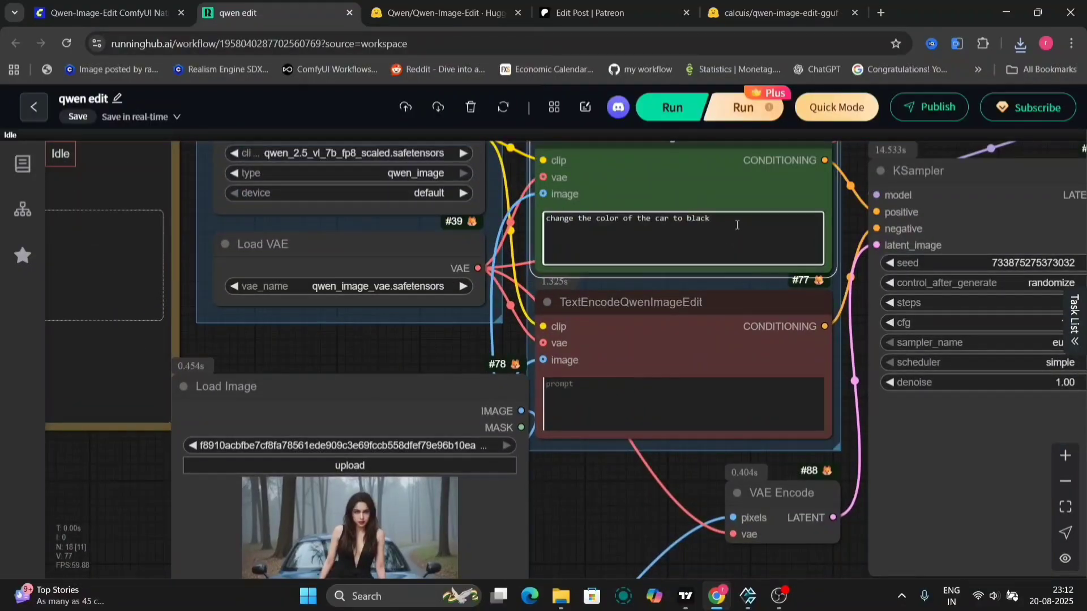
{"action": "type", "text": ",chan"}
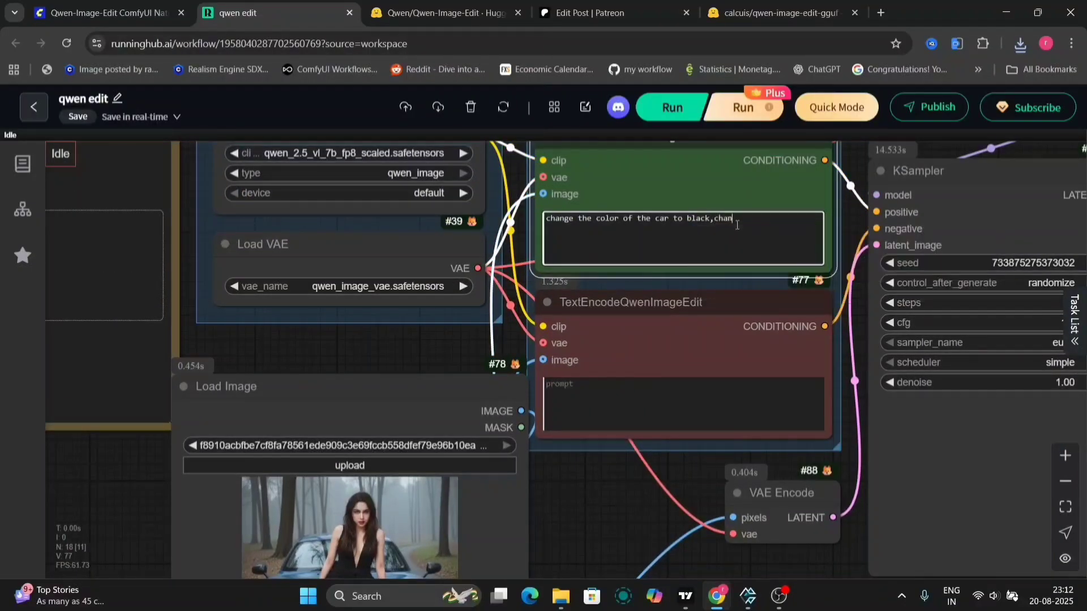
{"action": "type", "text": "ge the colo"}
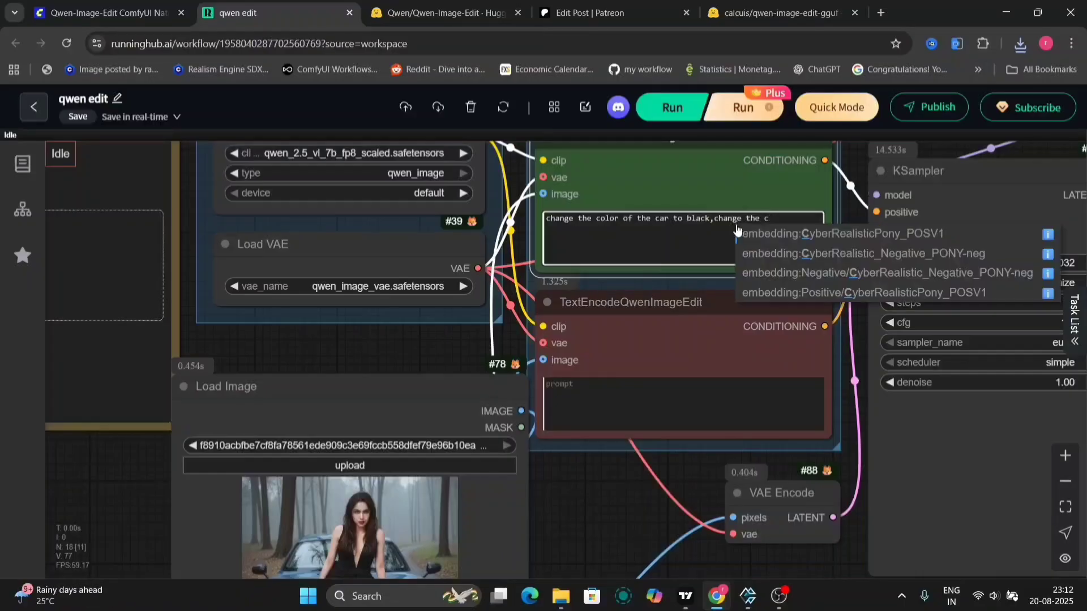
{"action": "type", "text": "r of th"}
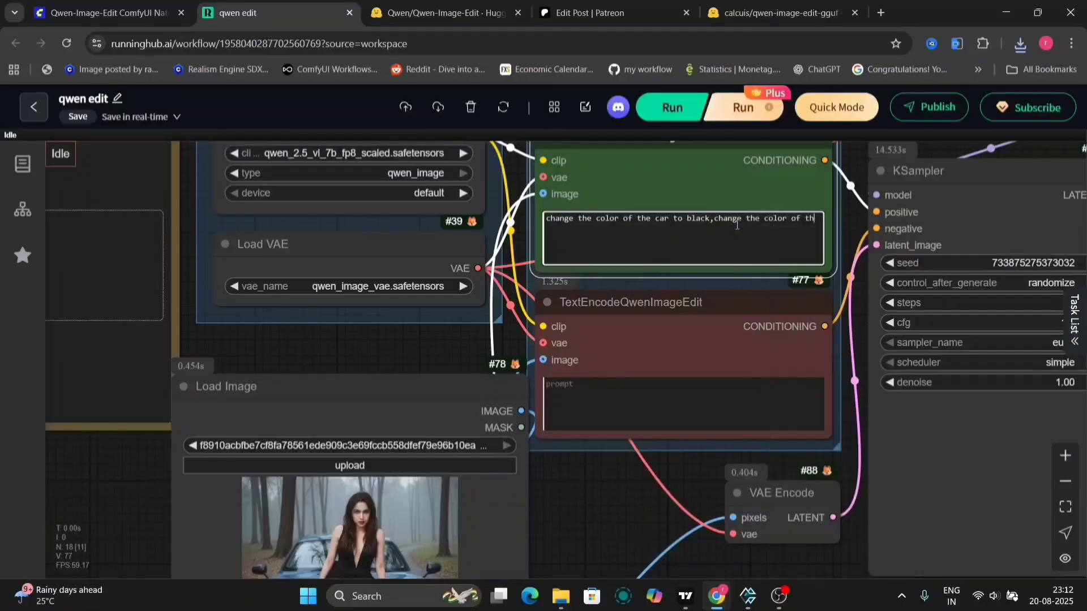
{"action": "type", "text": "e dress to red"}
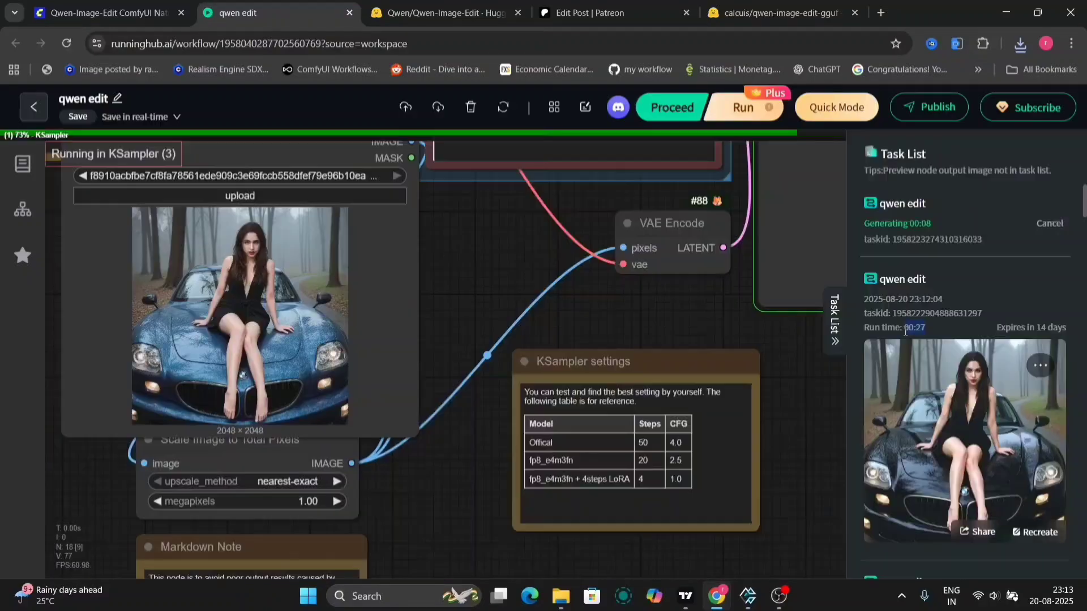
Step: Hide the task list and inspect the settings note's 20-step cfg value
{"action": "left_click", "coordinate": [839, 332]}
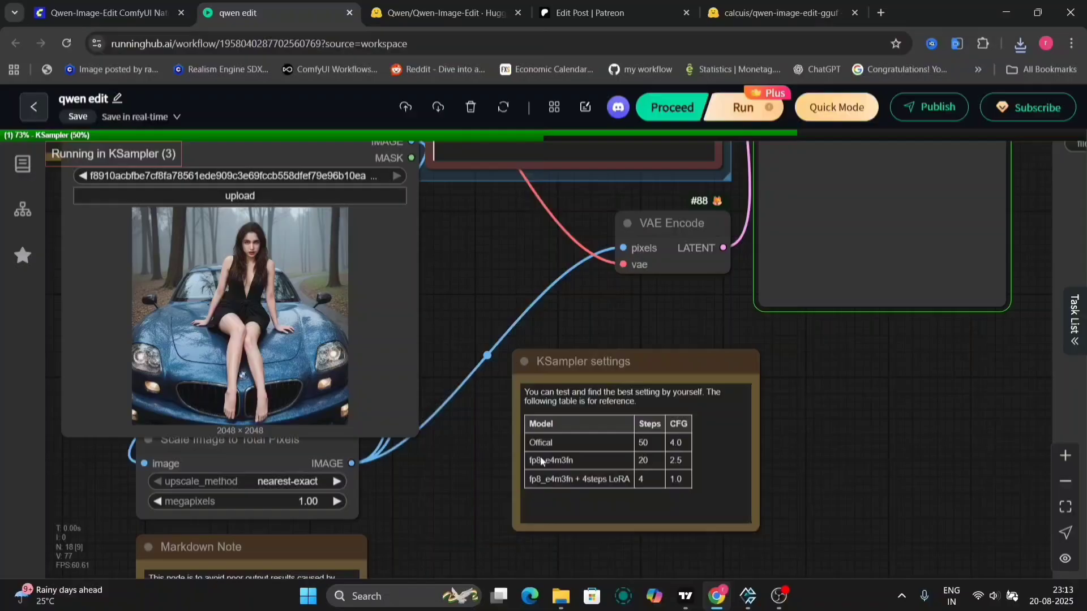
{"action": "left_click", "coordinate": [581, 480]}
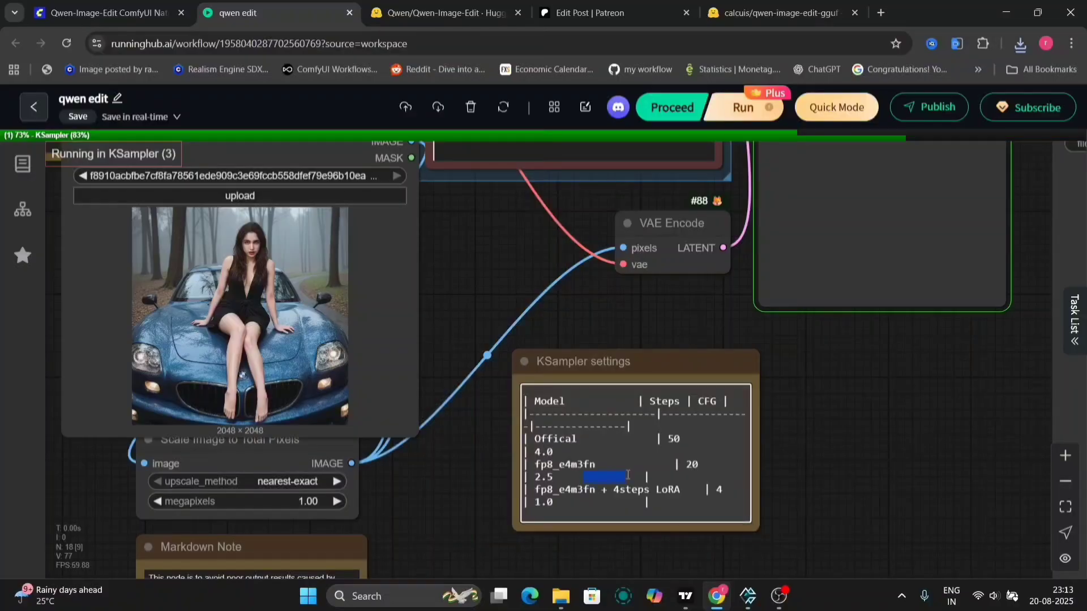
{"action": "left_click", "coordinate": [816, 472]}
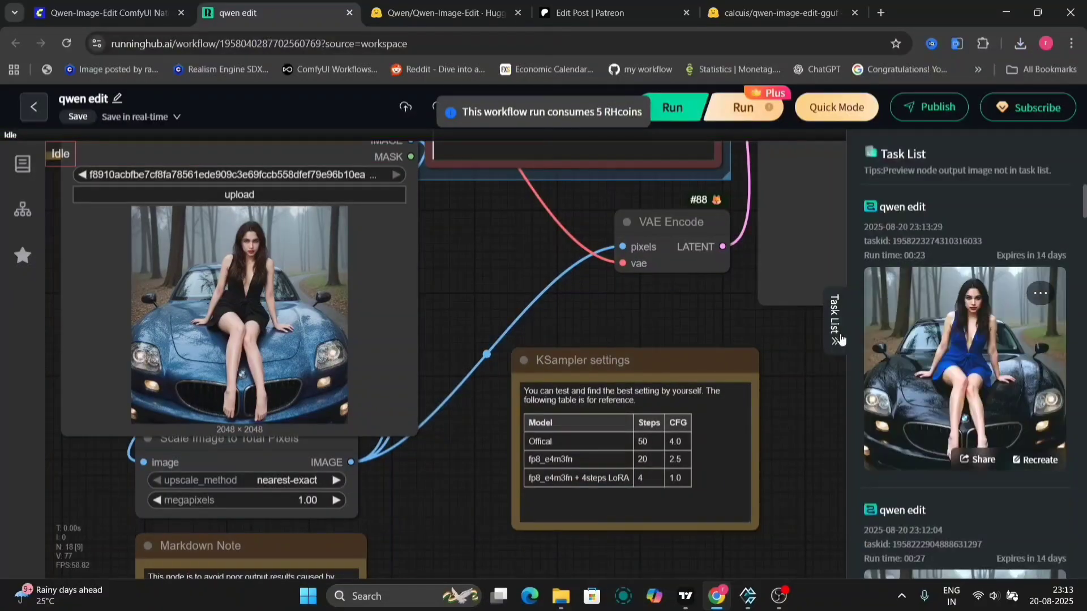
Step: Close the task list and zoom in on the generated black-car, blue-dress image
{"action": "left_click", "coordinate": [840, 338]}
{"action": "left_click_drag", "start_coordinate": [936, 393], "coordinate": [313, 323]}
{"action": "left_click_drag", "start_coordinate": [383, 321], "coordinate": [282, 393]}
{"action": "scroll", "coordinate": [732, 259], "scroll_direction": "up", "scroll_amount": 3}
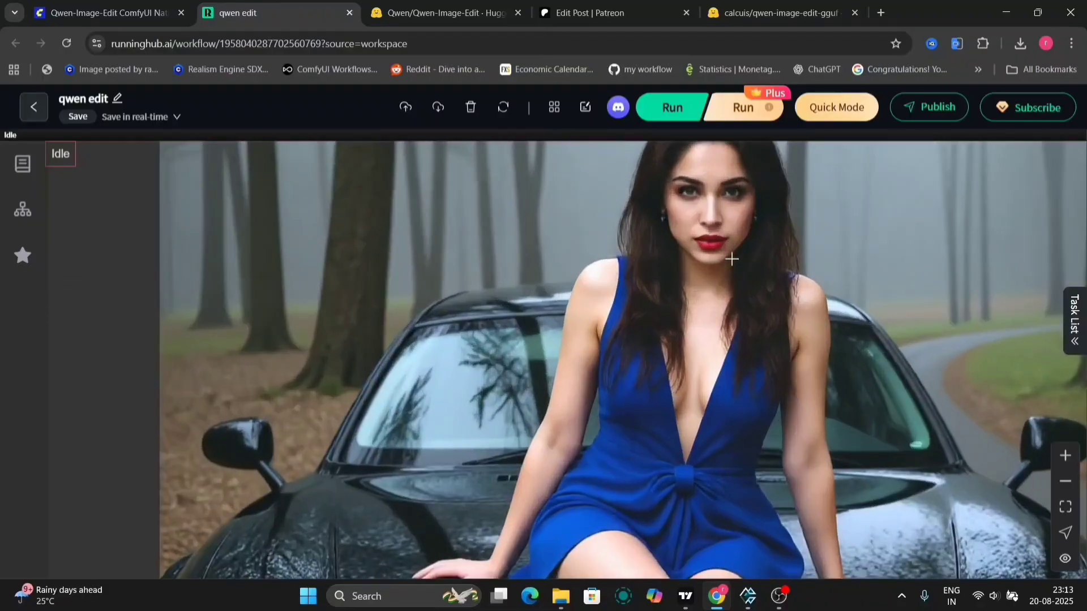
{"action": "scroll", "coordinate": [752, 266], "scroll_direction": "down", "scroll_amount": 1}
{"action": "scroll", "coordinate": [751, 266], "scroll_direction": "down", "scroll_amount": 1}
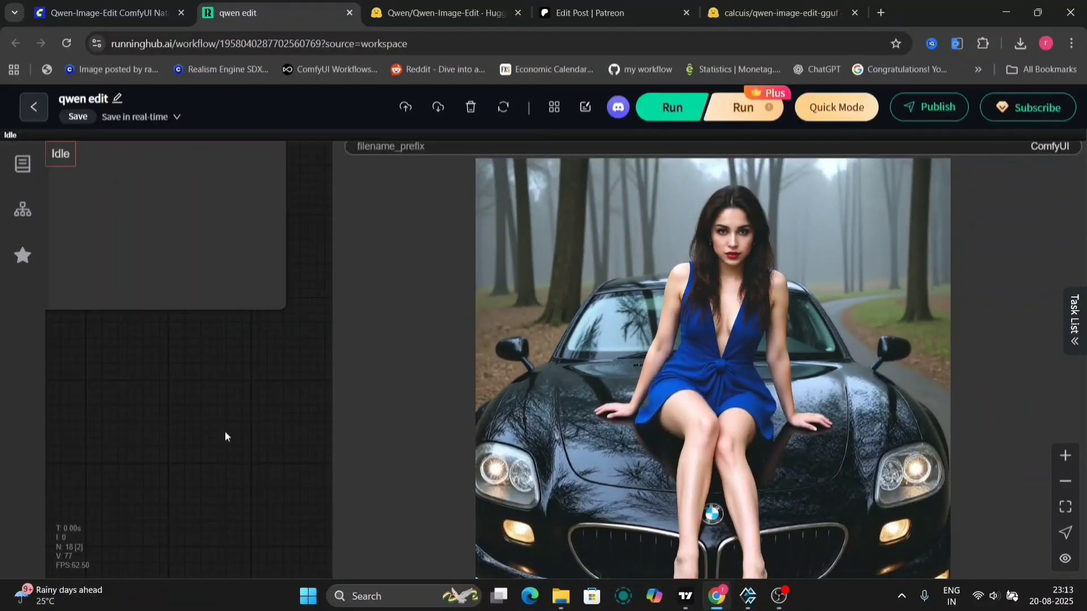
{"action": "scroll", "coordinate": [225, 436], "scroll_direction": "down", "scroll_amount": 5}
Step: Zoom in and out on the original input photo in Load Image
{"action": "left_click_drag", "start_coordinate": [26, 323], "coordinate": [206, 371]}
{"action": "scroll", "coordinate": [233, 315], "scroll_direction": "up", "scroll_amount": 3}
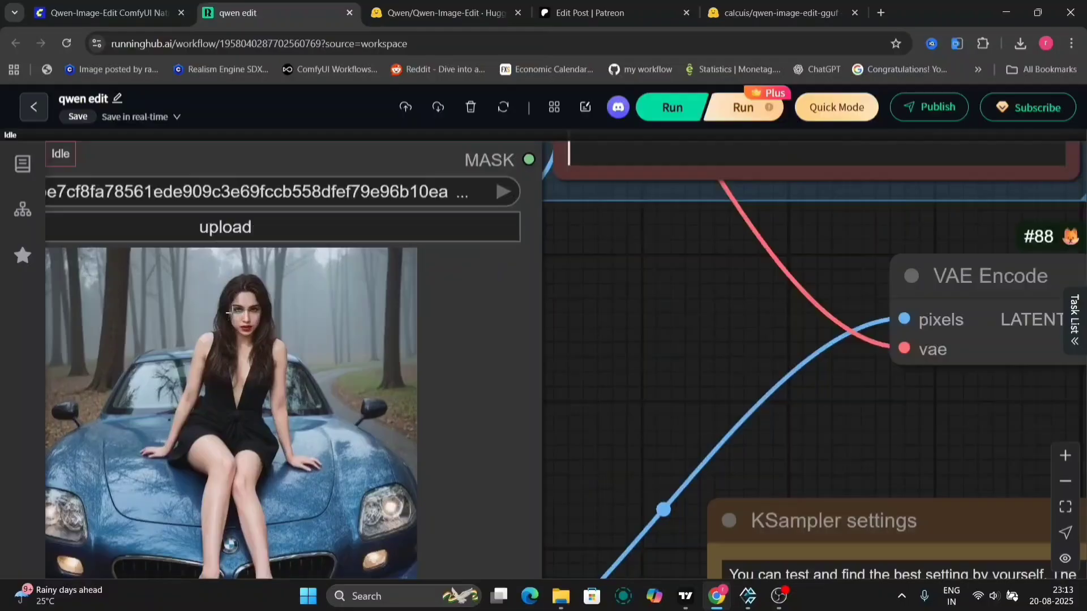
{"action": "scroll", "coordinate": [229, 312], "scroll_direction": "up", "scroll_amount": 10}
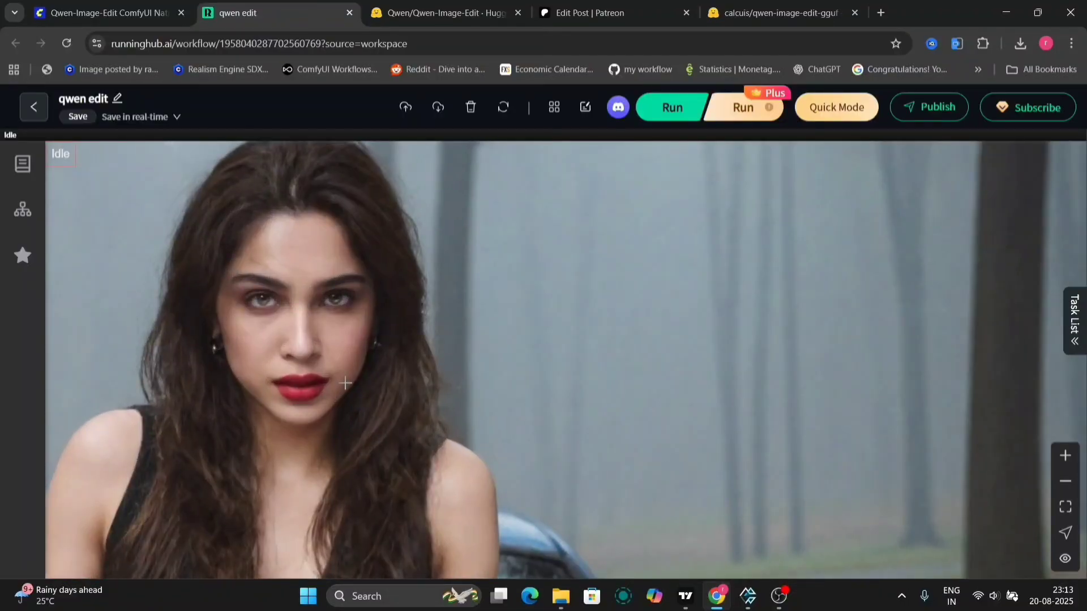
{"action": "scroll", "coordinate": [345, 383], "scroll_direction": "down", "scroll_amount": 10}
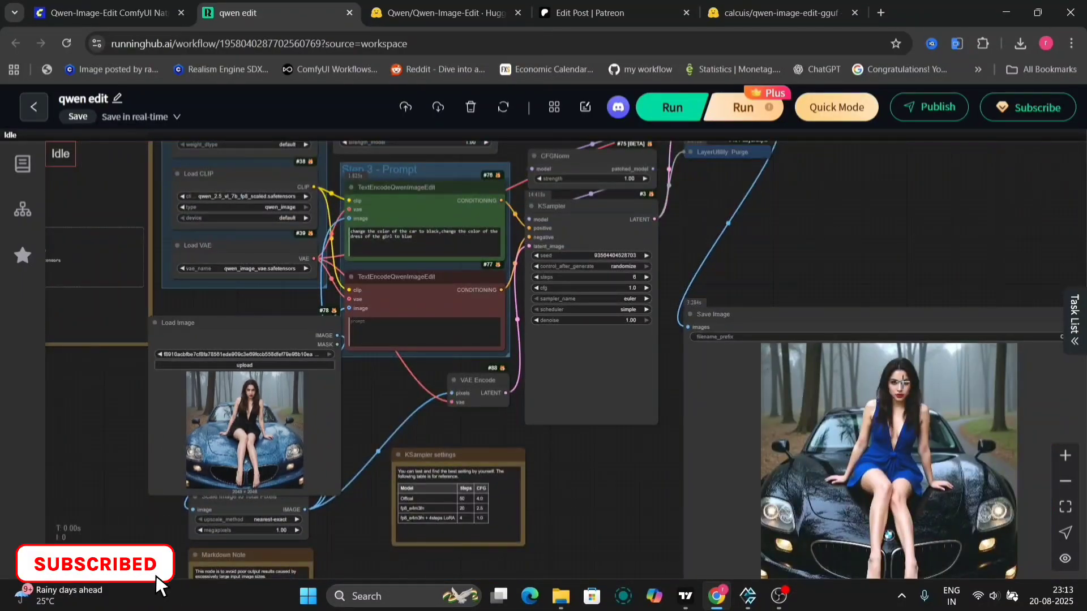
{"action": "scroll", "coordinate": [903, 383], "scroll_direction": "up", "scroll_amount": 10}
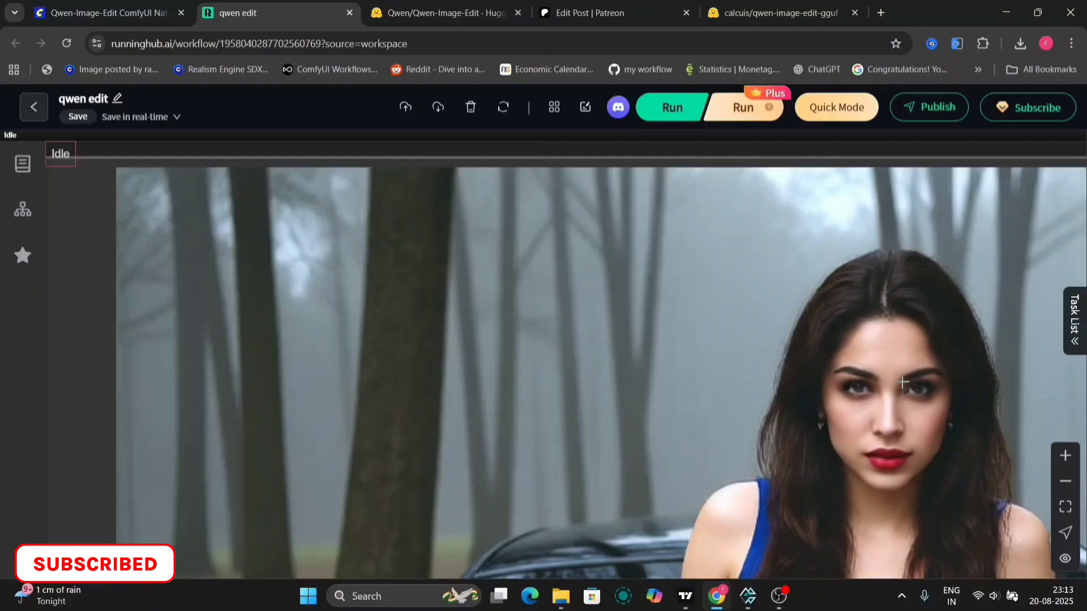
{"action": "scroll", "coordinate": [902, 383], "scroll_direction": "down", "scroll_amount": 10}
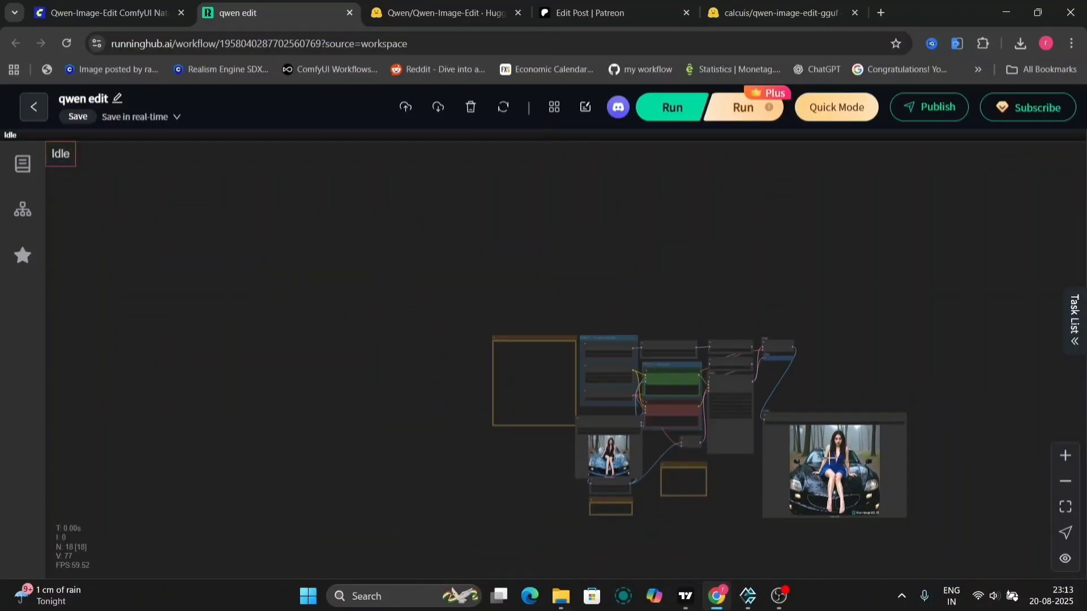
{"action": "scroll", "coordinate": [830, 453], "scroll_direction": "up", "scroll_amount": 6}
Step: Pan across the model loaders, bikini prompt, KSampler and the 4-step LoRA output
{"action": "left_click_drag", "start_coordinate": [840, 237], "coordinate": [736, 314]}
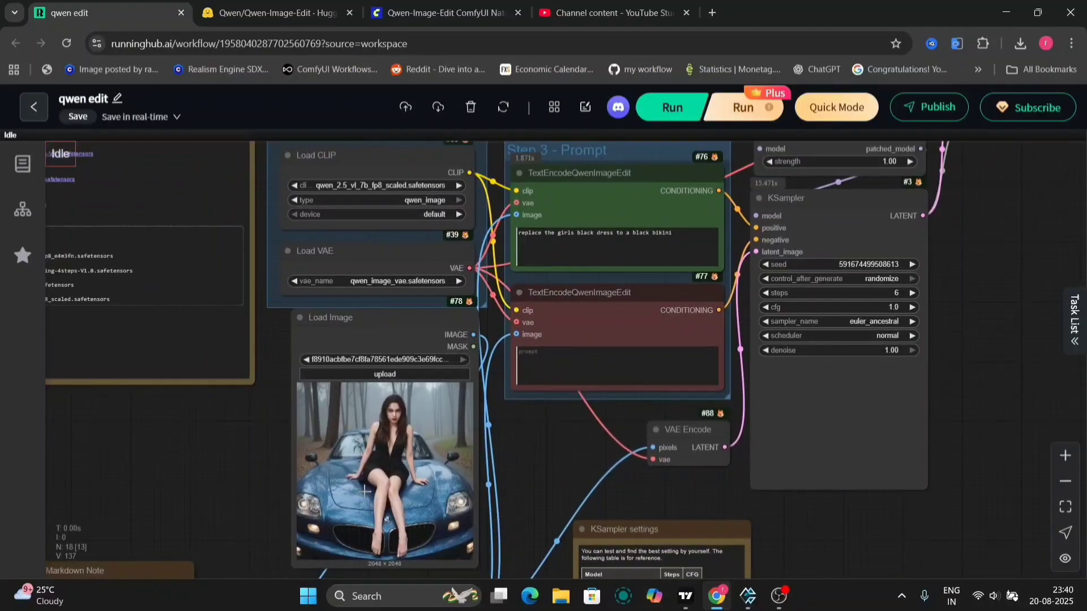
{"action": "left_click_drag", "start_coordinate": [576, 453], "coordinate": [549, 497]}
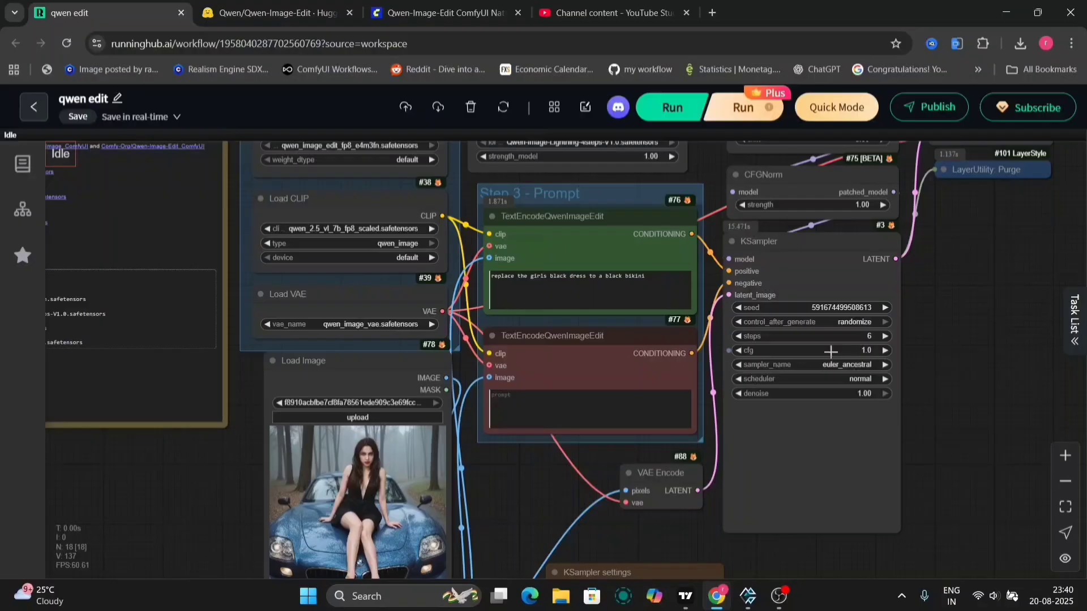
{"action": "left_click_drag", "start_coordinate": [999, 433], "coordinate": [382, 407]}
{"action": "left_click_drag", "start_coordinate": [457, 382], "coordinate": [467, 494]}
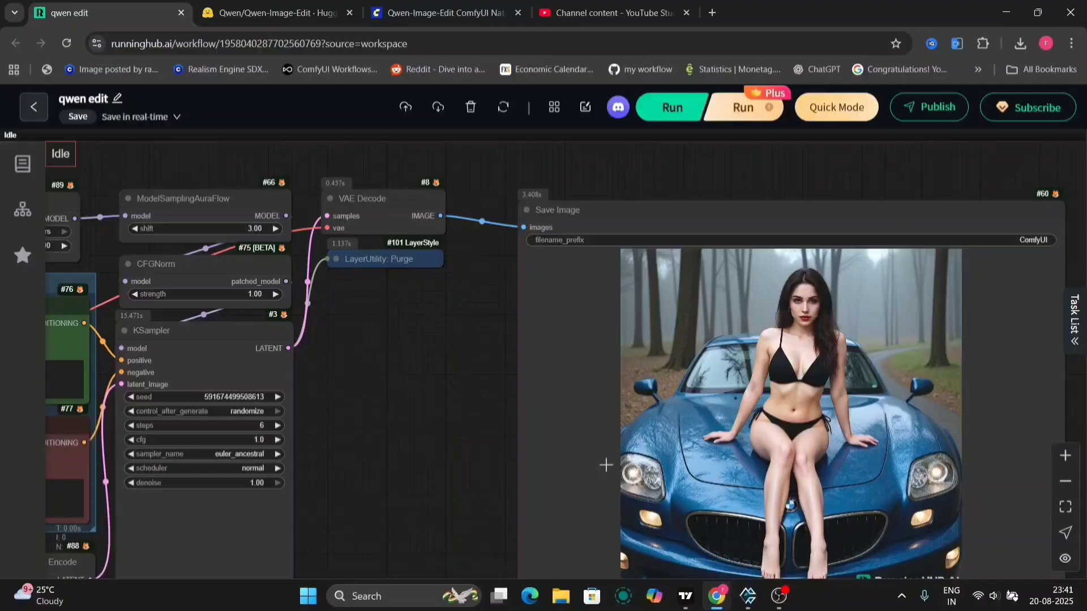
{"action": "left_click_drag", "start_coordinate": [81, 324], "coordinate": [454, 323]}
Step: Bypass the 4-step LoRA, set KSampler to 20 steps and cfg 2.5, and run
{"action": "left_click", "coordinate": [324, 217]}
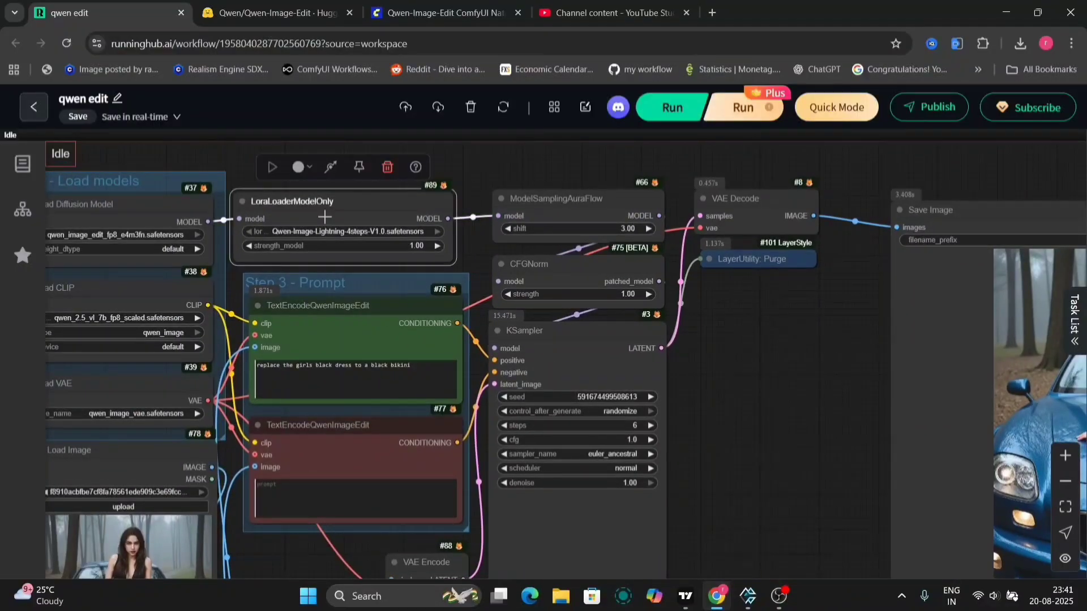
{"action": "key", "text": "ctrl+b"}
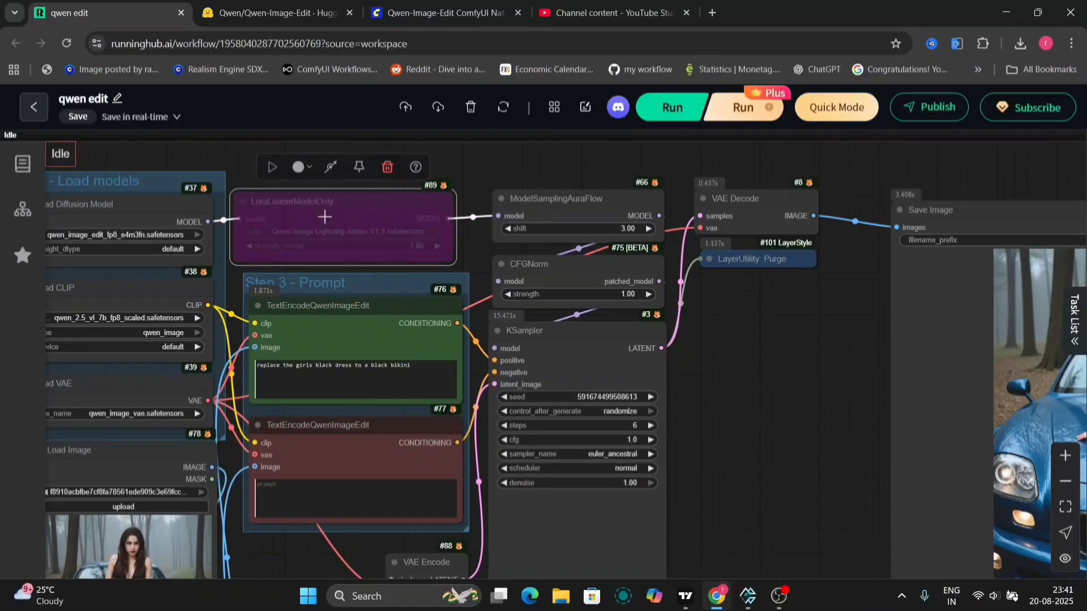
{"action": "left_click", "coordinate": [649, 440]}
{"action": "left_click", "coordinate": [649, 439]}
{"action": "left_click", "coordinate": [650, 439]}
{"action": "left_click", "coordinate": [650, 425]}
{"action": "left_click", "coordinate": [649, 425]}
{"action": "left_click", "coordinate": [649, 425]}
{"action": "left_click", "coordinate": [649, 425]}
{"action": "left_click", "coordinate": [672, 107]}
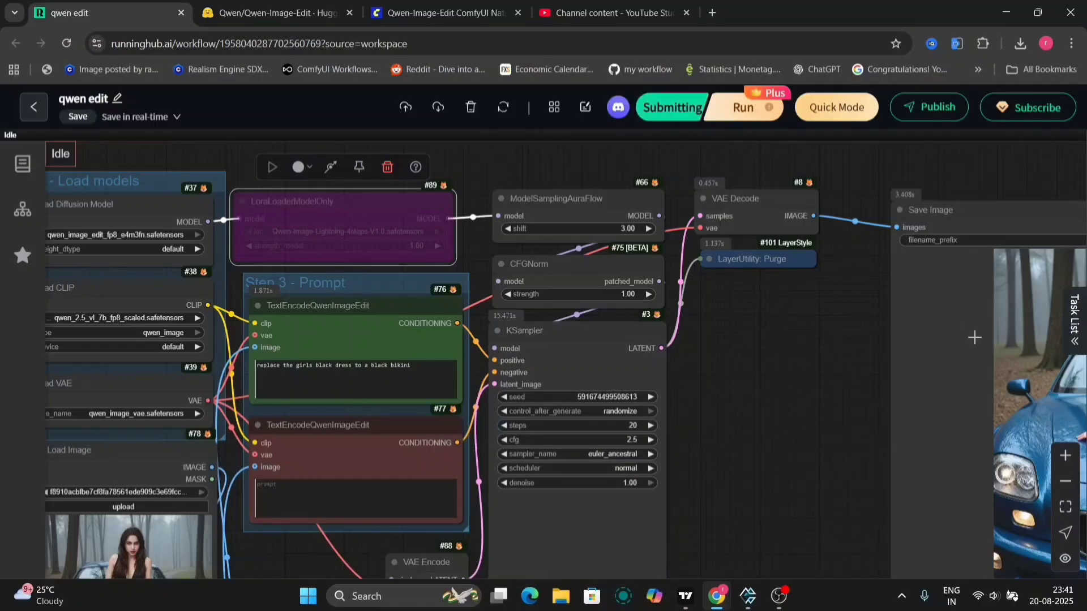
{"action": "left_click", "coordinate": [1072, 329]}
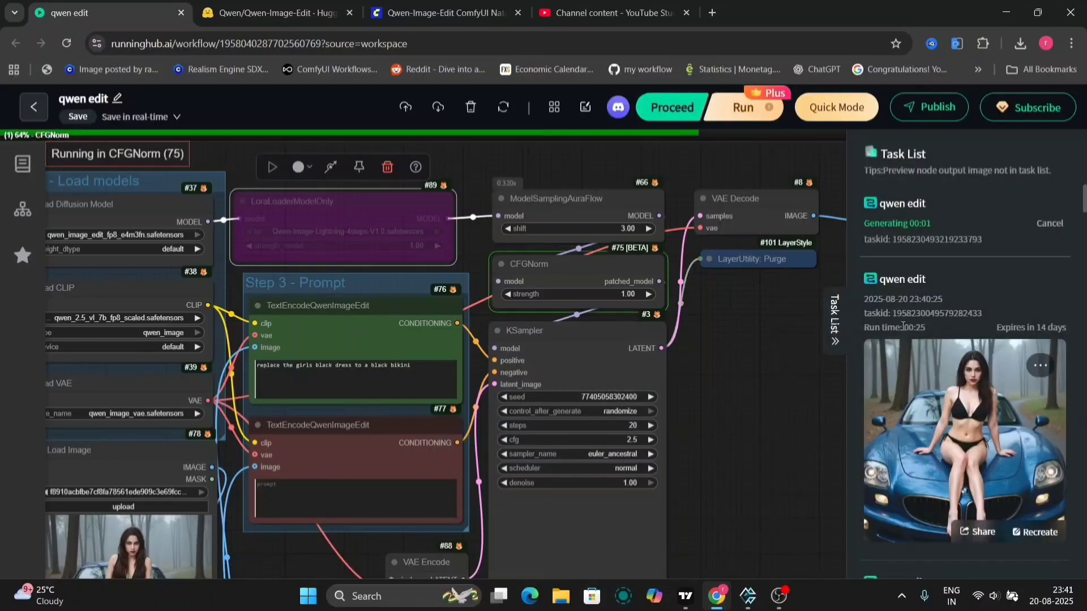
Step: Download the bikini output image from the Save Image node
{"action": "left_click", "coordinate": [840, 331]}
{"action": "left_click_drag", "start_coordinate": [832, 361], "coordinate": [431, 281]}
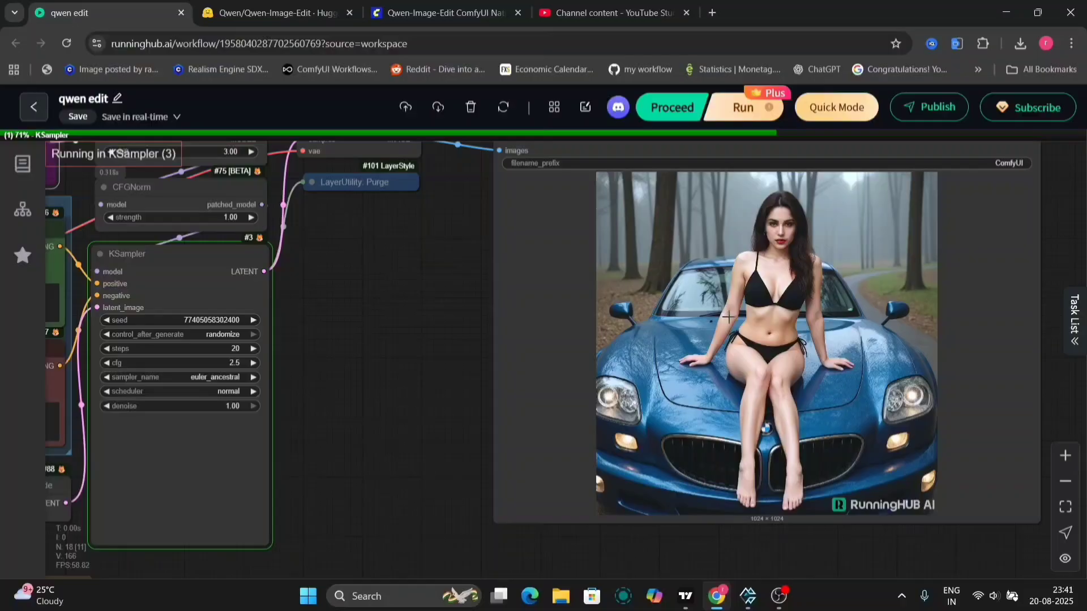
{"action": "right_click", "coordinate": [730, 322]}
{"action": "left_click", "coordinate": [747, 369]}
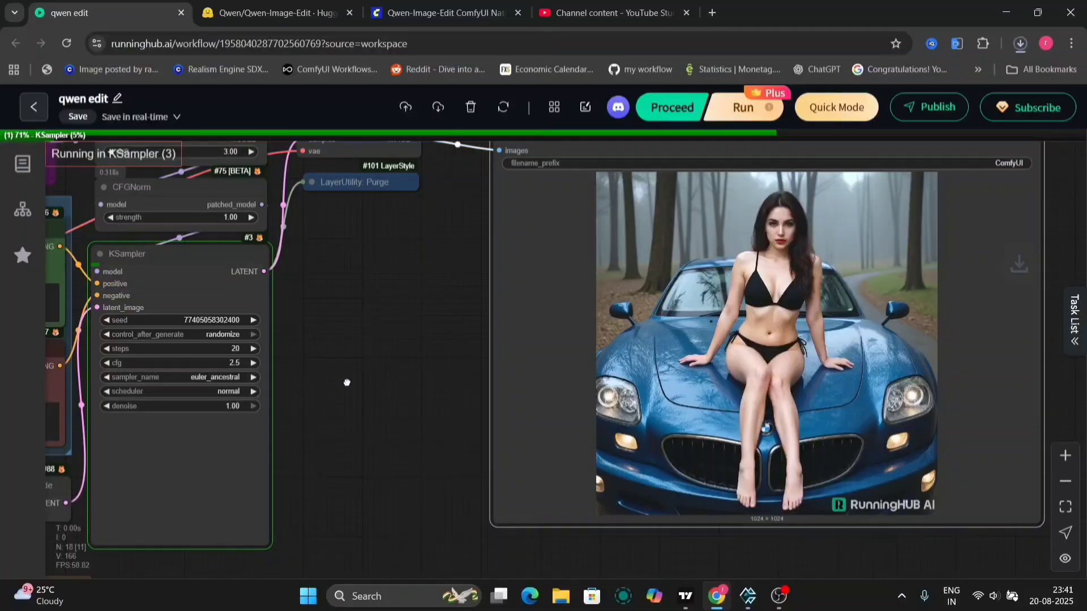
{"action": "left_click_drag", "start_coordinate": [347, 381], "coordinate": [685, 449]}
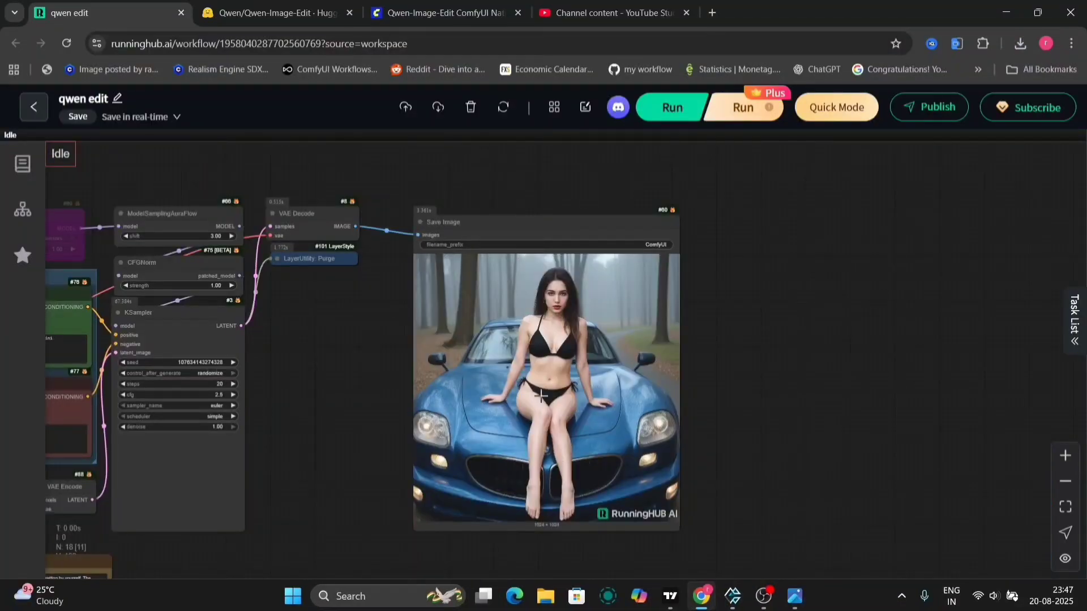
{"action": "scroll", "coordinate": [567, 326], "scroll_direction": "up", "scroll_amount": 3}
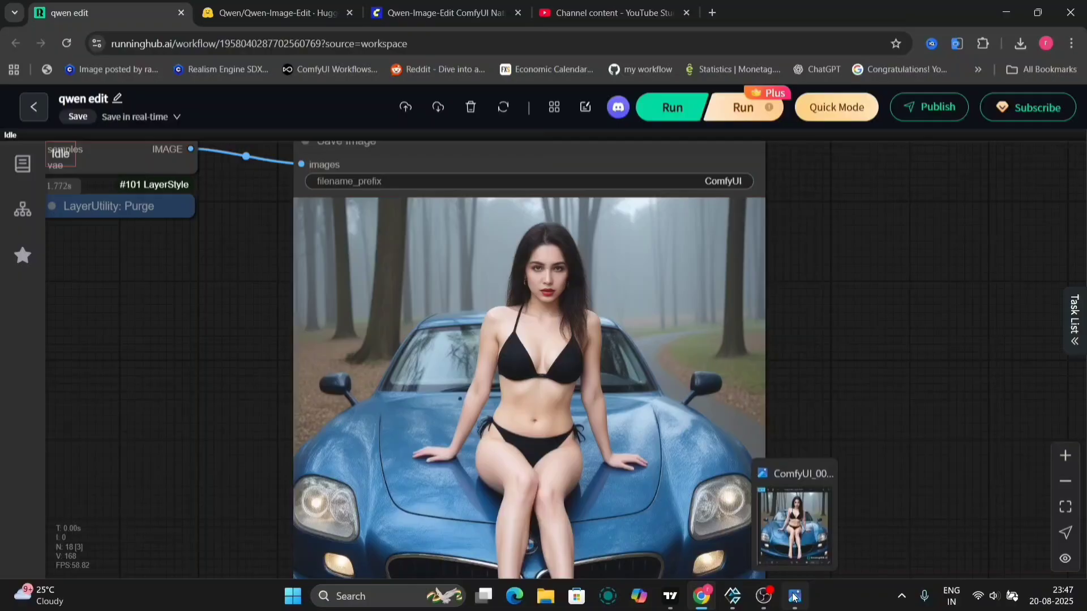
Step: Show the saved 4-step bikini image in Photos on the right beside the 20-step result
{"action": "left_click", "coordinate": [753, 535]}
{"action": "left_click_drag", "start_coordinate": [860, 181], "coordinate": [850, 154]}
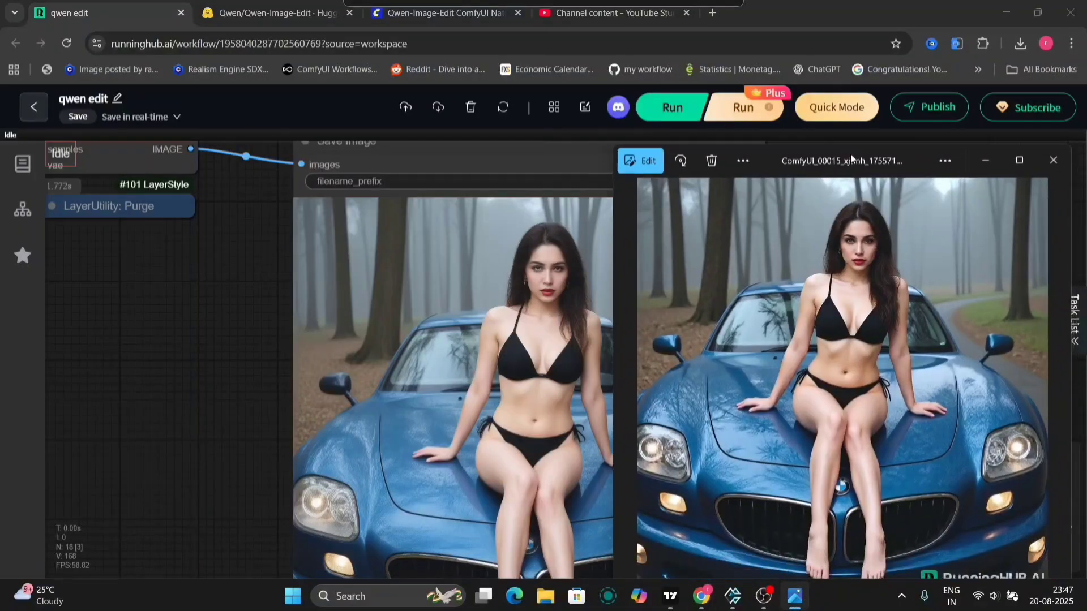
{"action": "left_click_drag", "start_coordinate": [227, 386], "coordinate": [30, 352]}
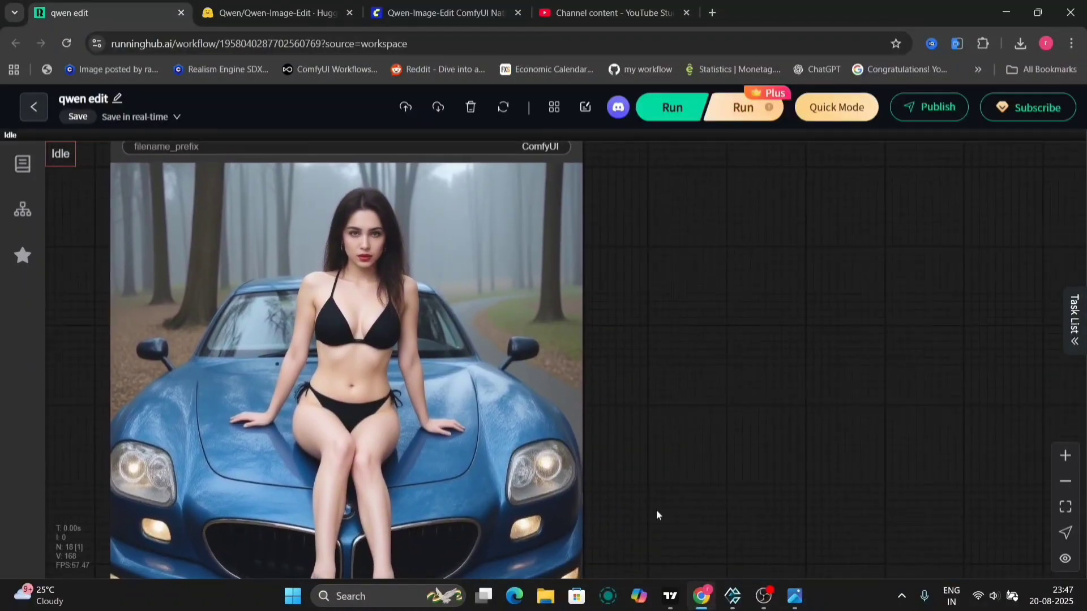
{"action": "left_click", "coordinate": [795, 596]}
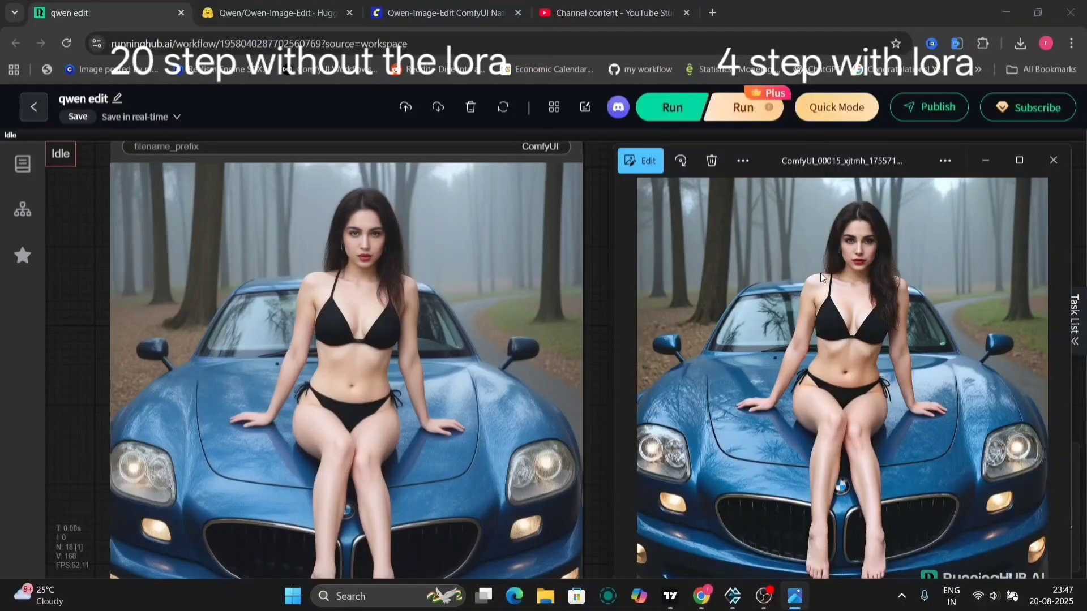
{"action": "scroll", "coordinate": [854, 244], "scroll_direction": "up", "scroll_amount": 5}
{"action": "scroll", "coordinate": [855, 244], "scroll_direction": "down", "scroll_amount": 5}
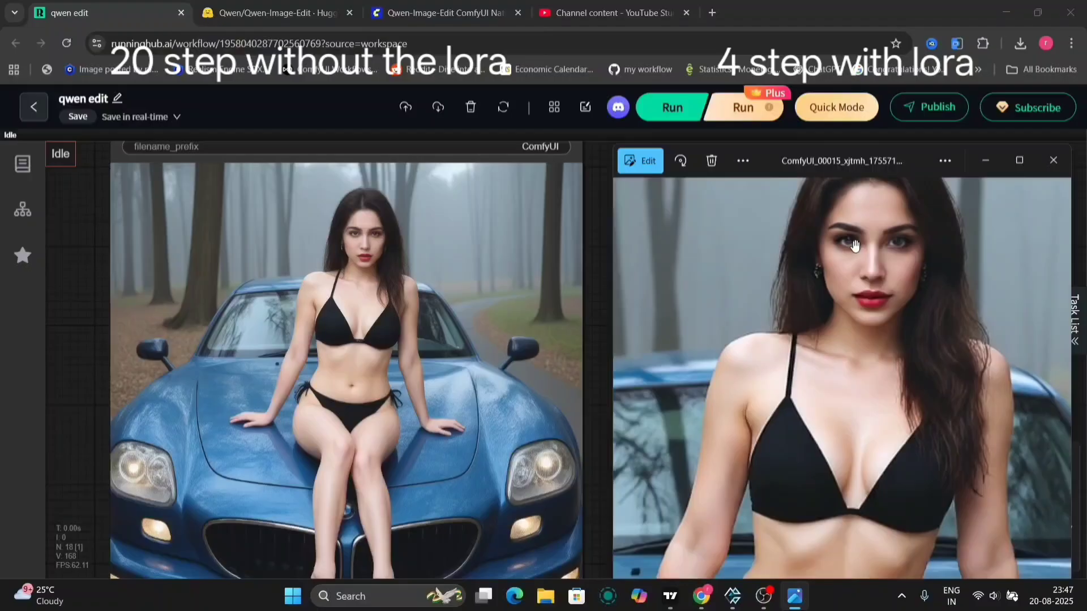
{"action": "scroll", "coordinate": [854, 244], "scroll_direction": "down", "scroll_amount": 3}
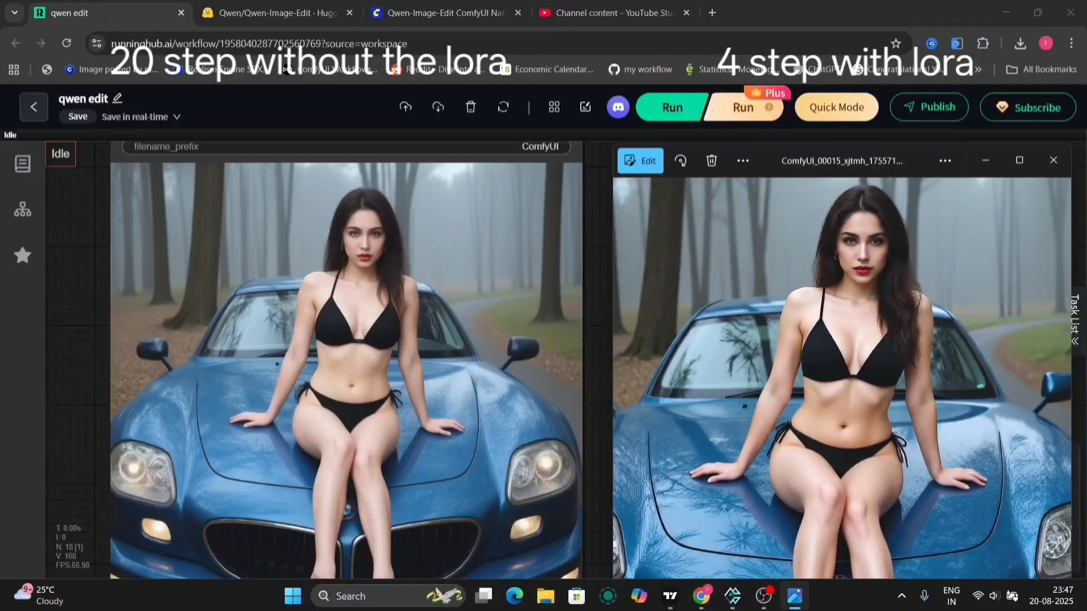
{"action": "scroll", "coordinate": [357, 261], "scroll_direction": "up", "scroll_amount": 3}
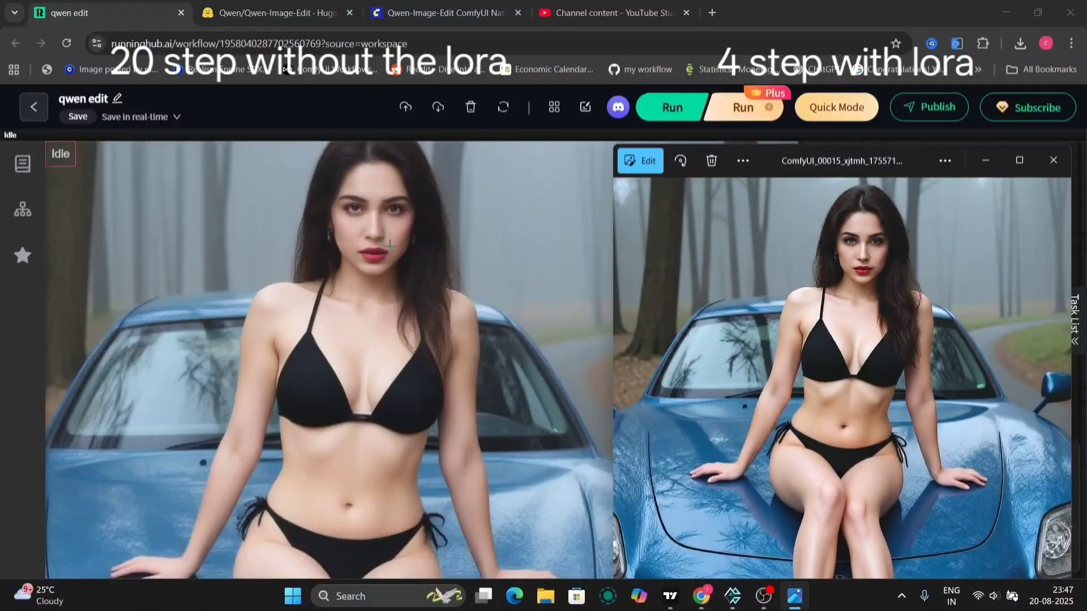
{"action": "scroll", "coordinate": [390, 245], "scroll_direction": "down", "scroll_amount": 3}
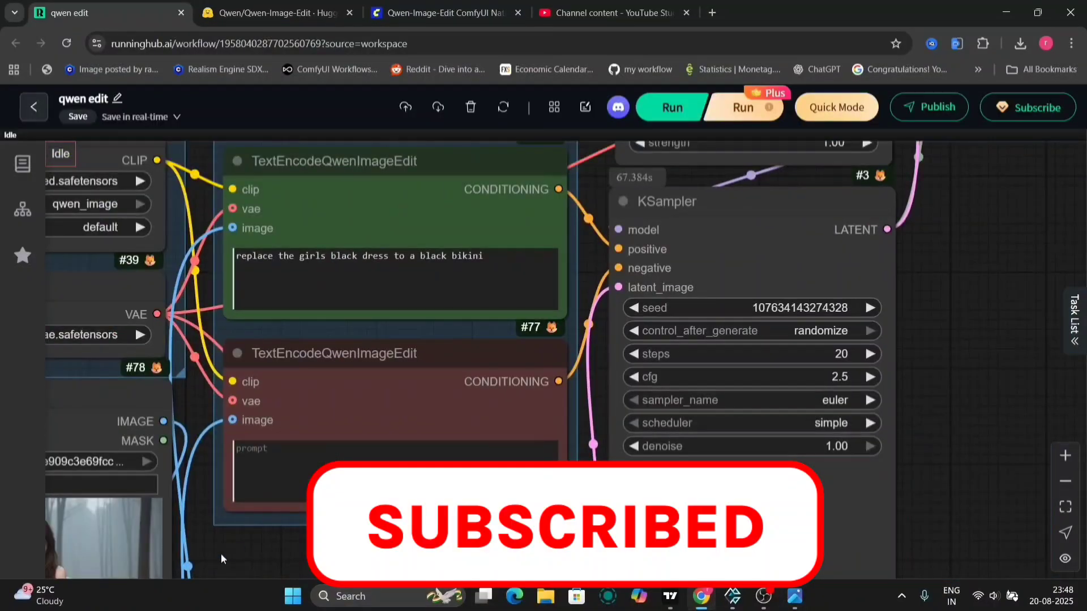
Step: Zoom in on the original photo of the girl in a black dress in Load Image
{"action": "left_click_drag", "start_coordinate": [221, 552], "coordinate": [617, 345]}
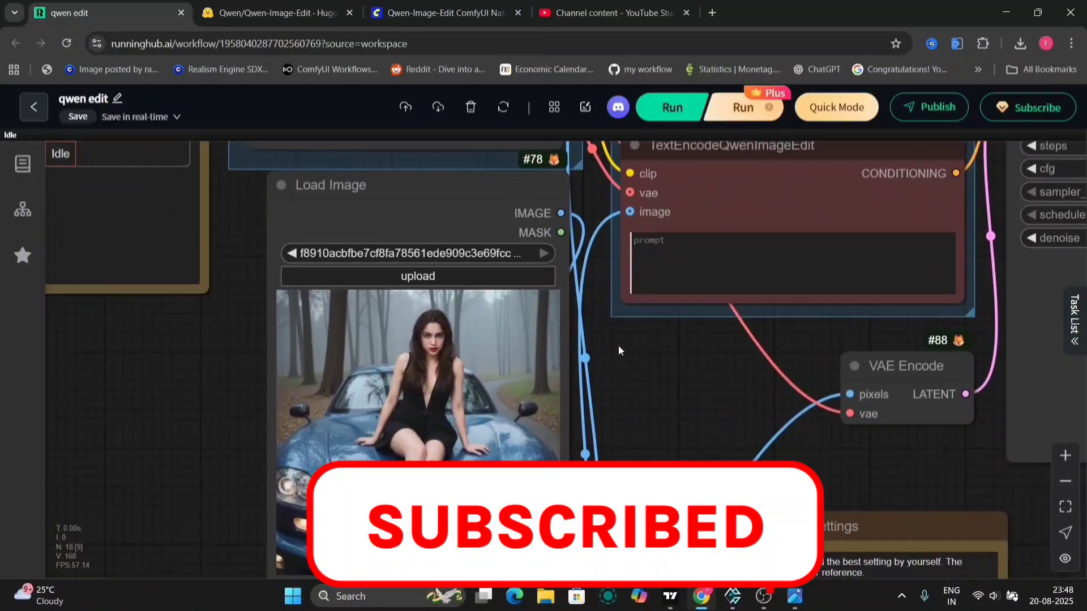
{"action": "scroll", "coordinate": [486, 357], "scroll_direction": "up", "scroll_amount": 8}
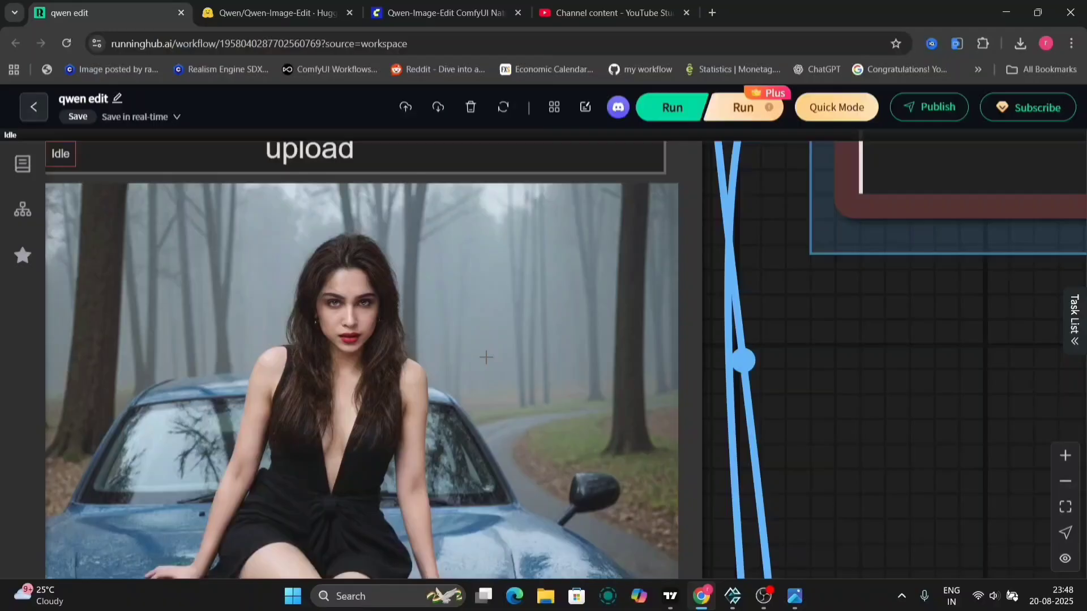
{"action": "scroll", "coordinate": [486, 358], "scroll_direction": "down", "scroll_amount": 5}
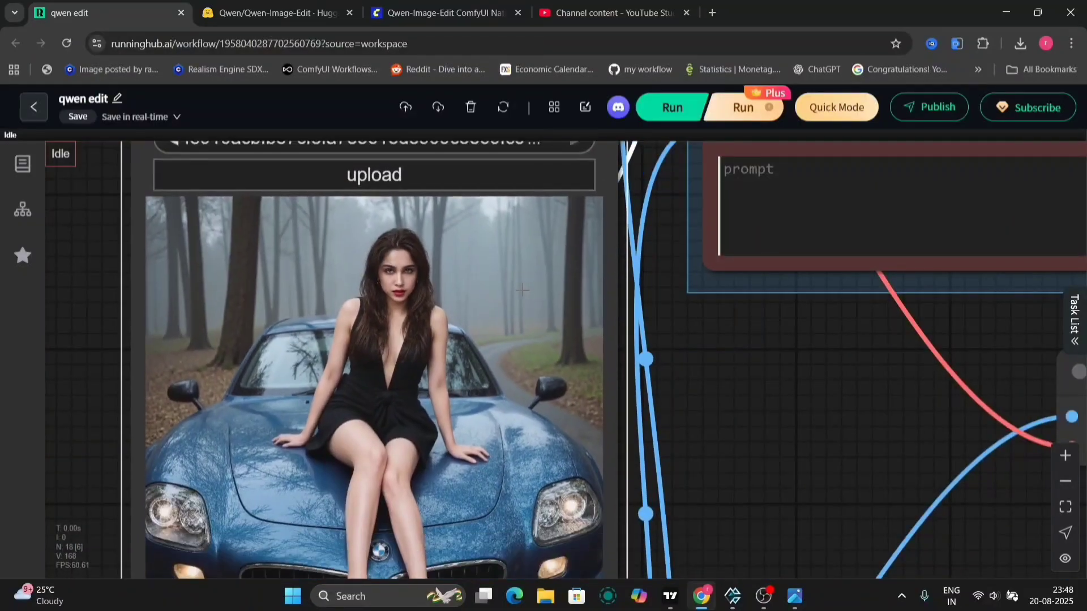